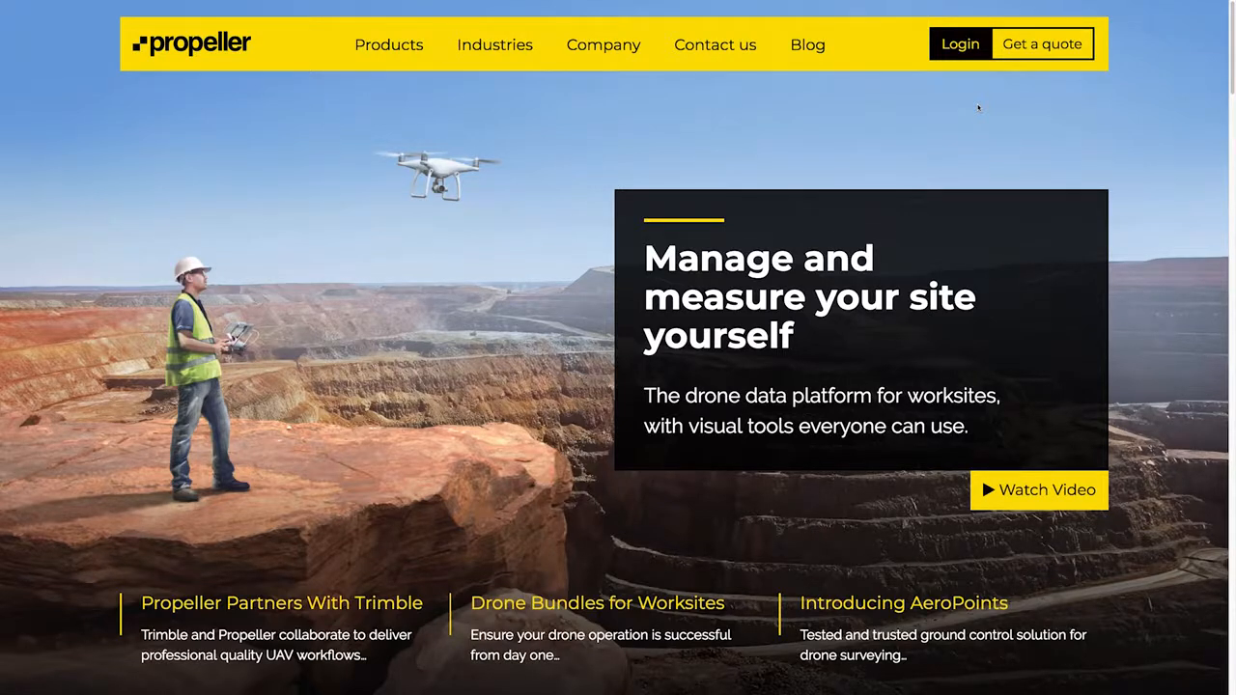
Sign in to the Propeller portal with the account e-mail and password.
{"action": "left_click", "coordinate": [970, 58]}
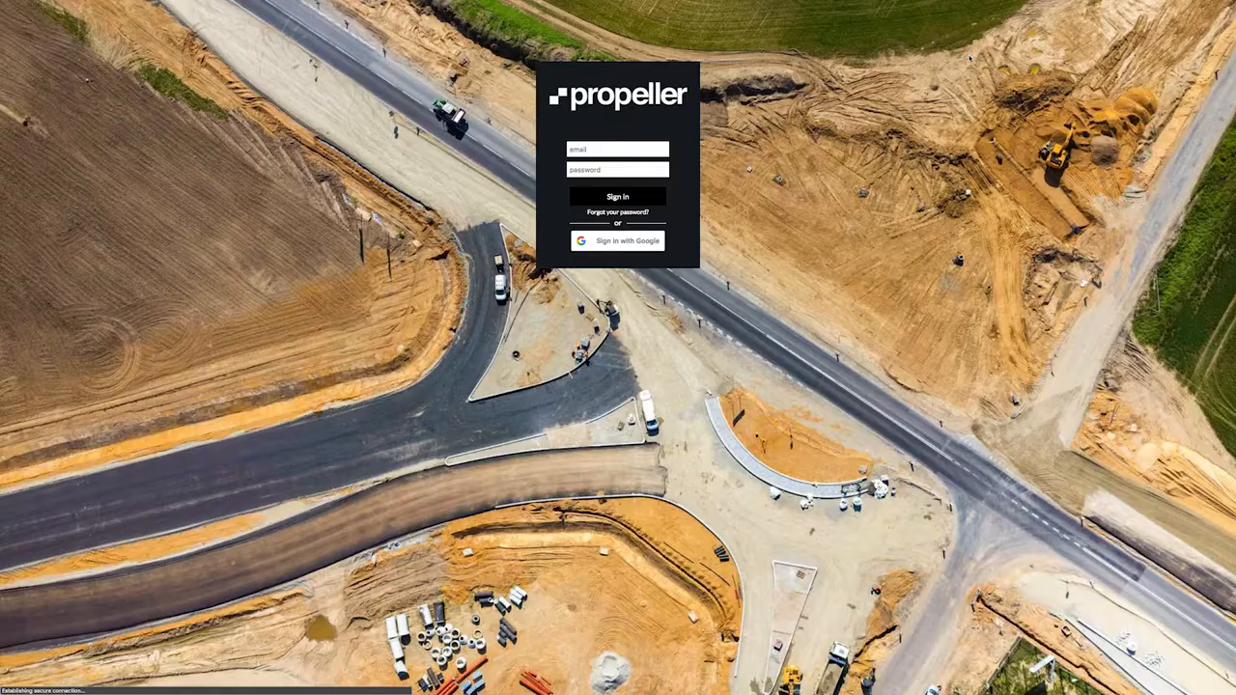
{"action": "left_click", "coordinate": [592, 148]}
{"action": "type", "text": "name"}
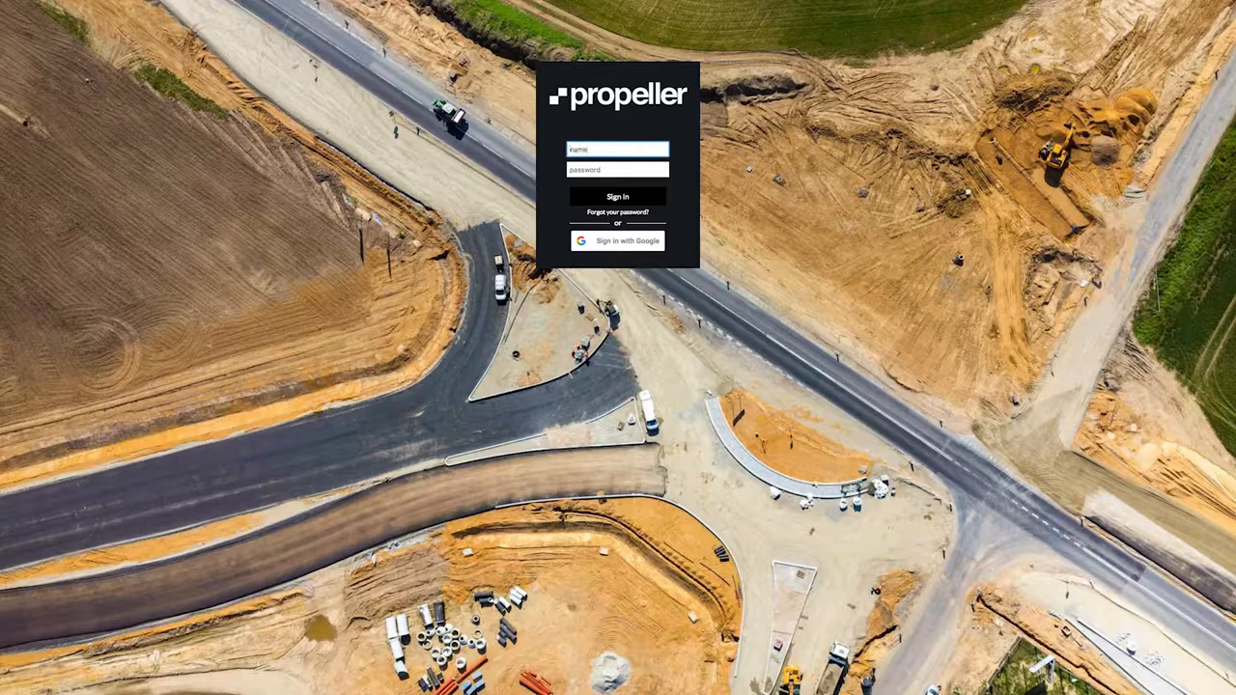
{"action": "type", "text": "@company.com"}
{"action": "key", "text": "Tab"}
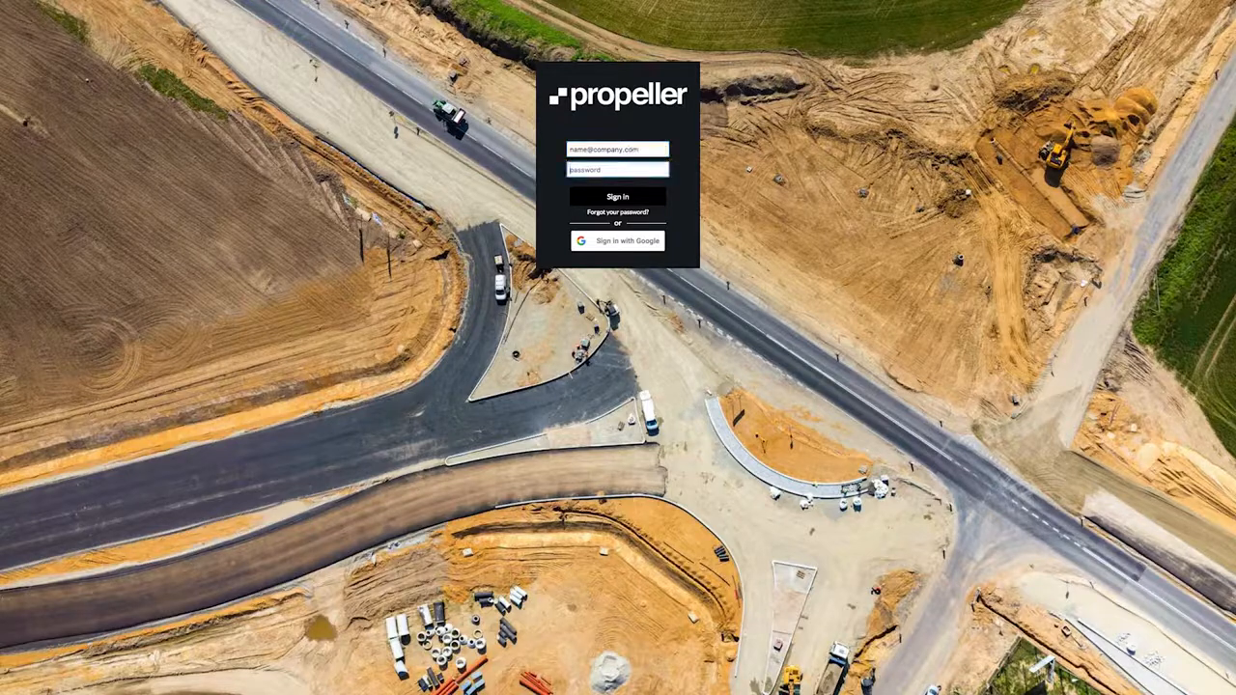
{"action": "type", "text": "************"}
{"action": "left_click", "coordinate": [611, 200]}
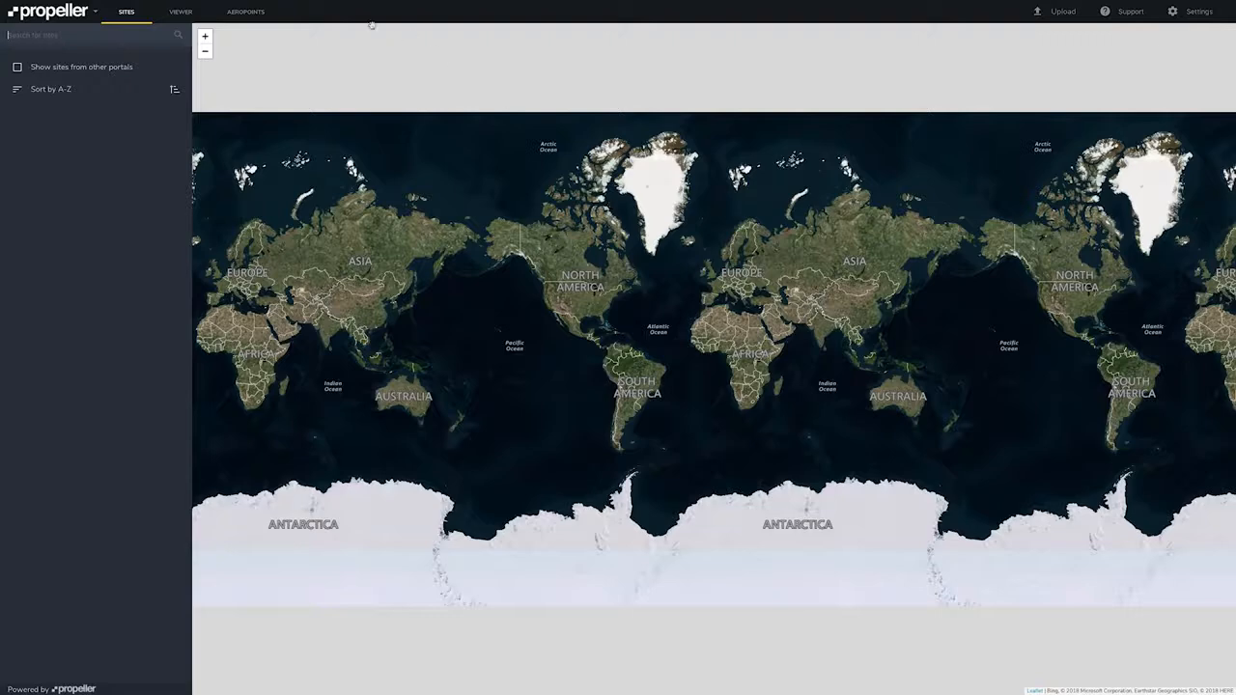
Activate a new AeroPoints set by entering its 8-digit activation code and assigning it to the Rocky Mountain Quarry license.
{"action": "left_click", "coordinate": [246, 12]}
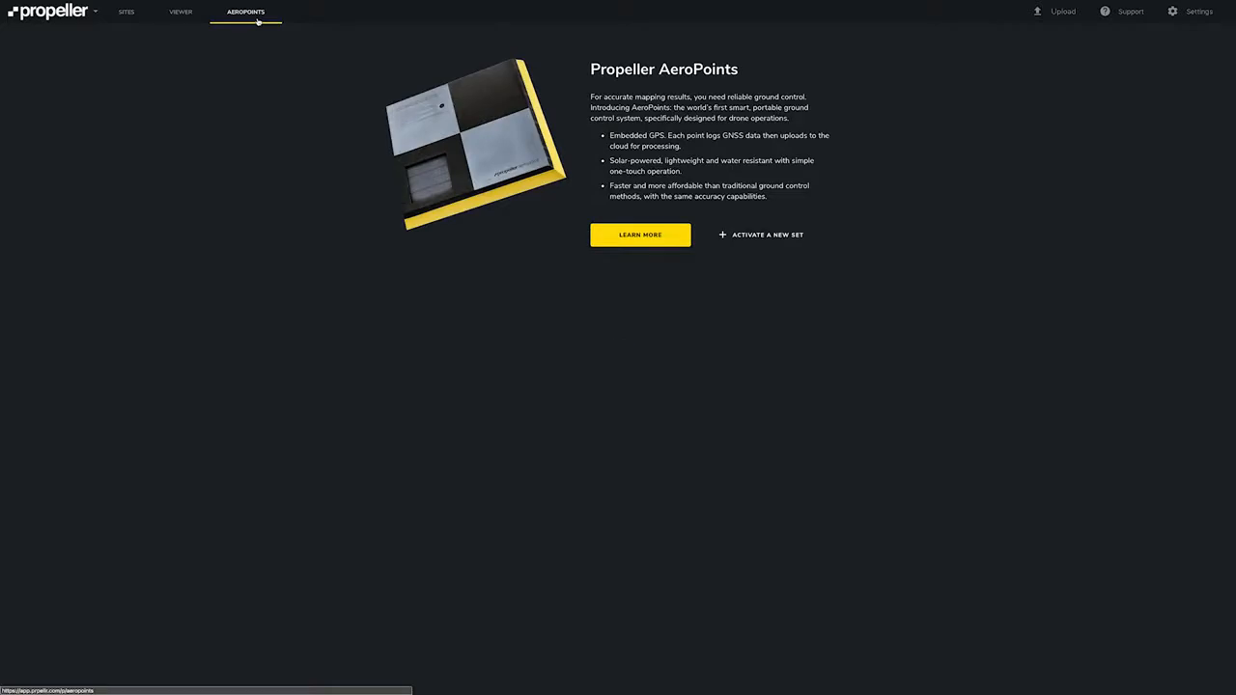
{"action": "left_click", "coordinate": [729, 236]}
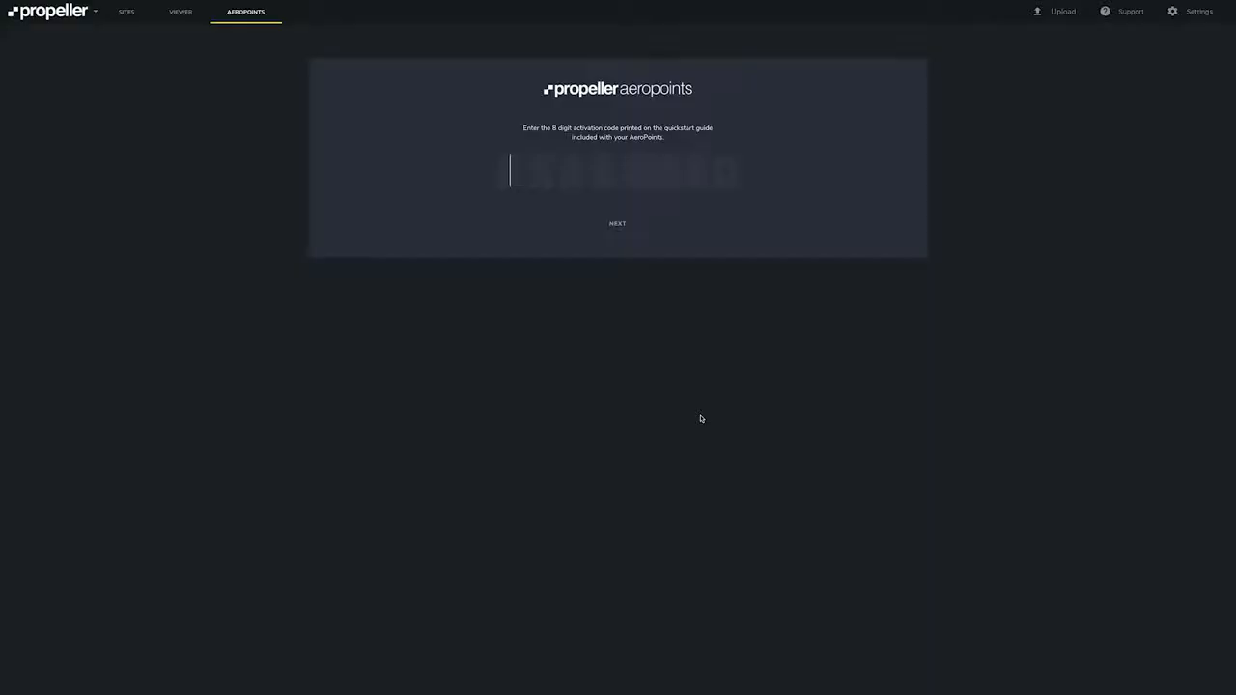
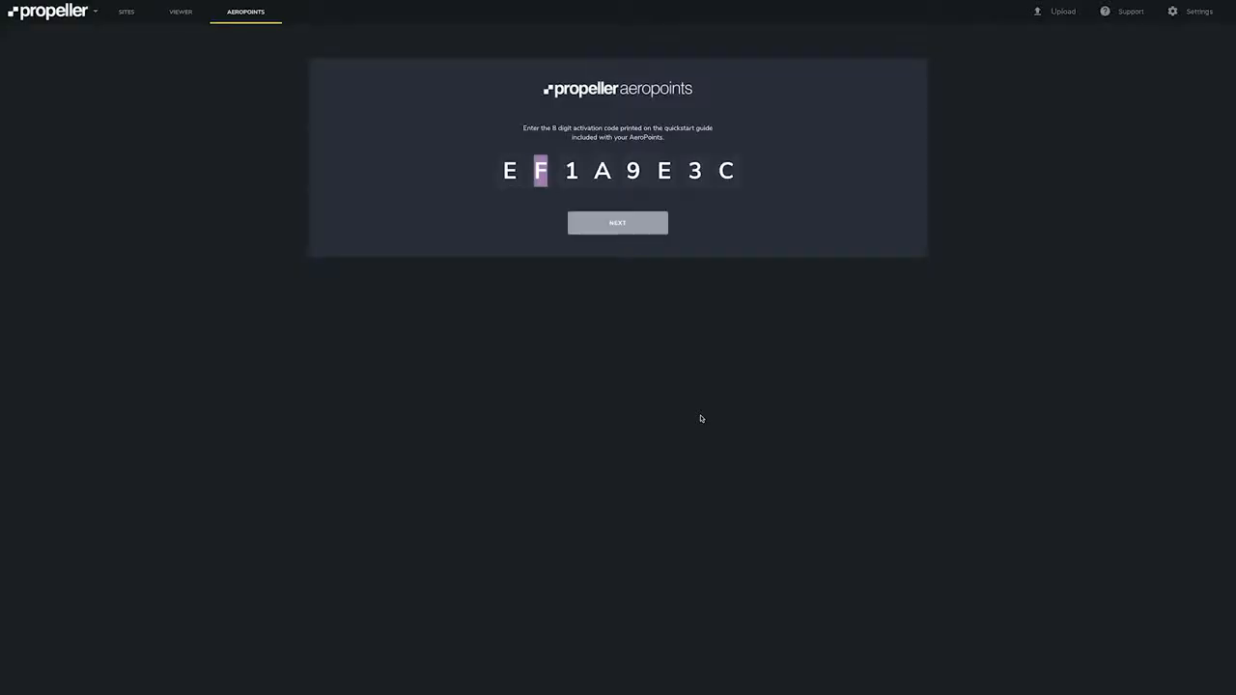
{"action": "left_click", "coordinate": [646, 229]}
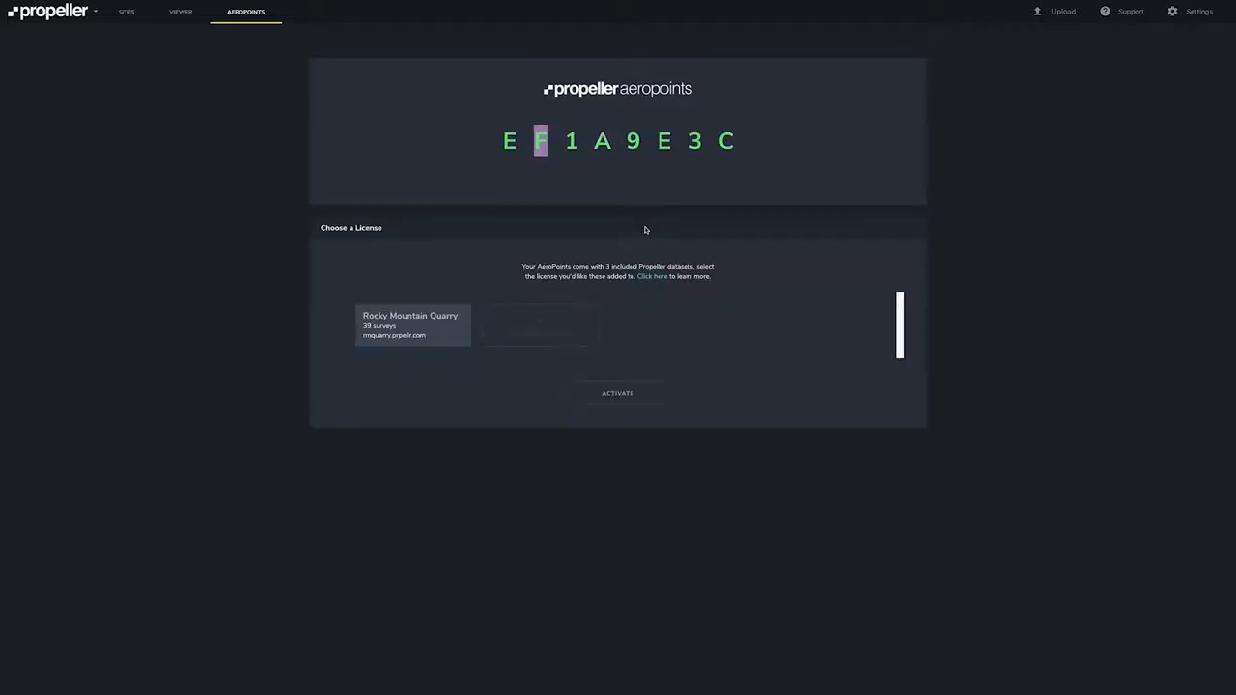
{"action": "left_click", "coordinate": [453, 337]}
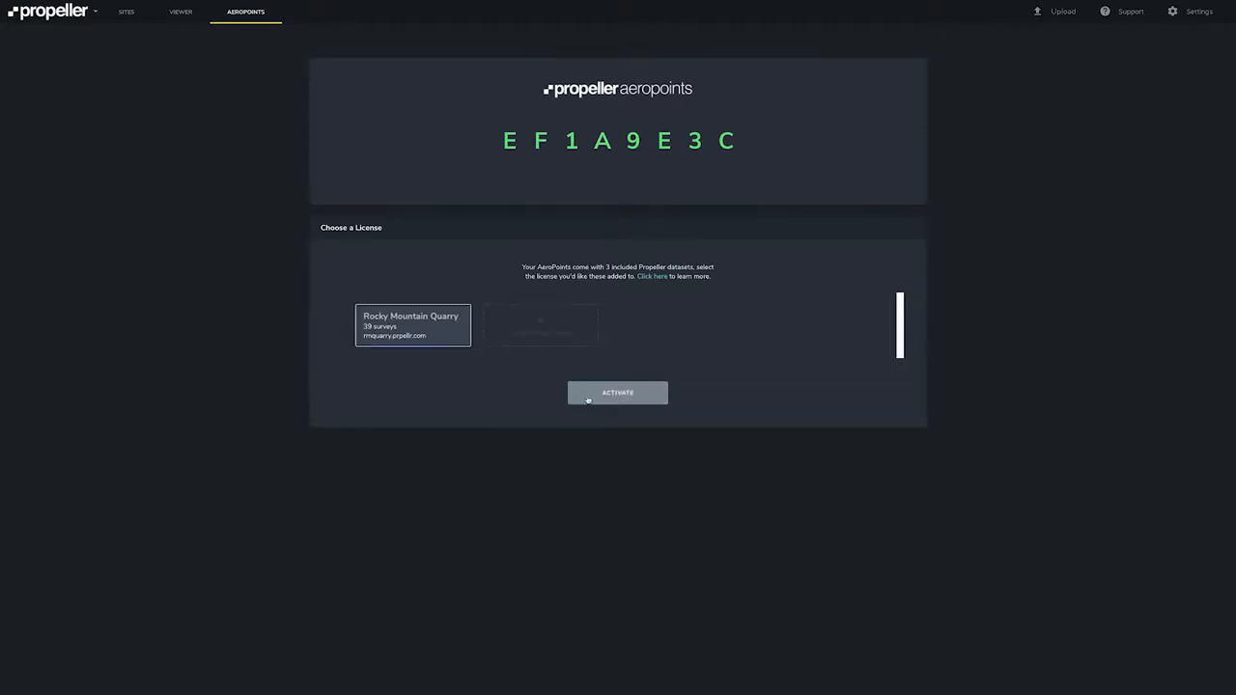
{"action": "left_click", "coordinate": [587, 396]}
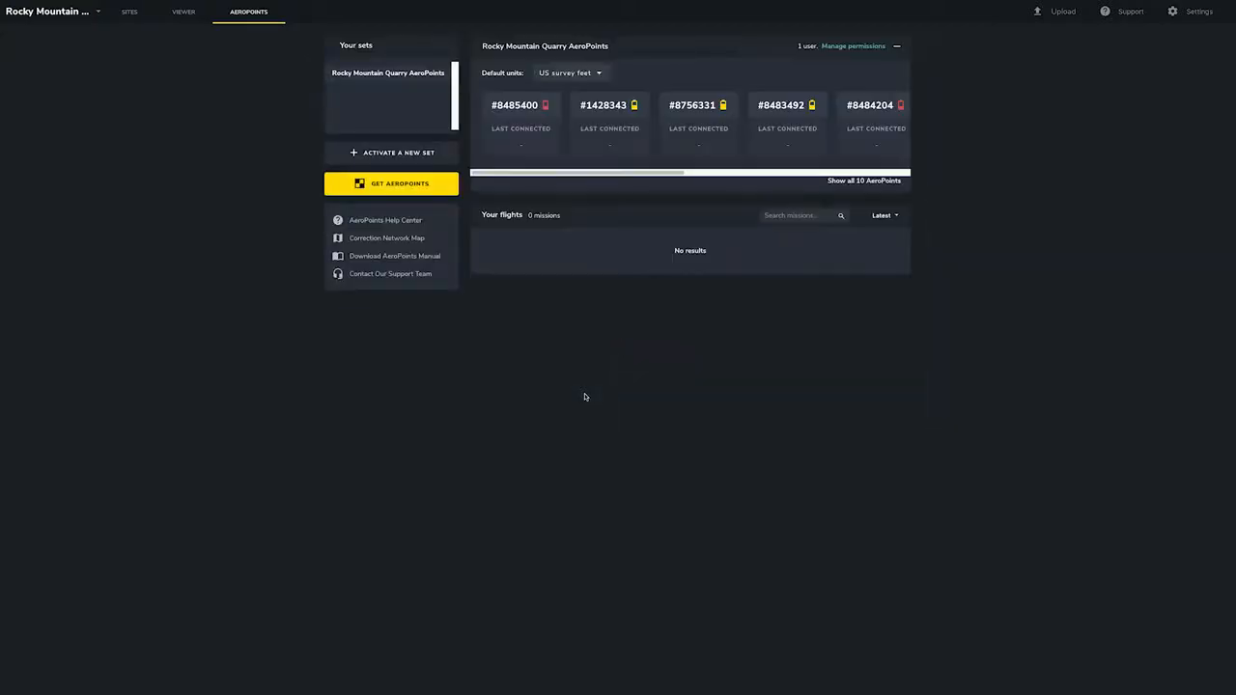
Rename the new AeroPoints set to RMQ AP Set #1.
{"action": "left_click", "coordinate": [544, 47]}
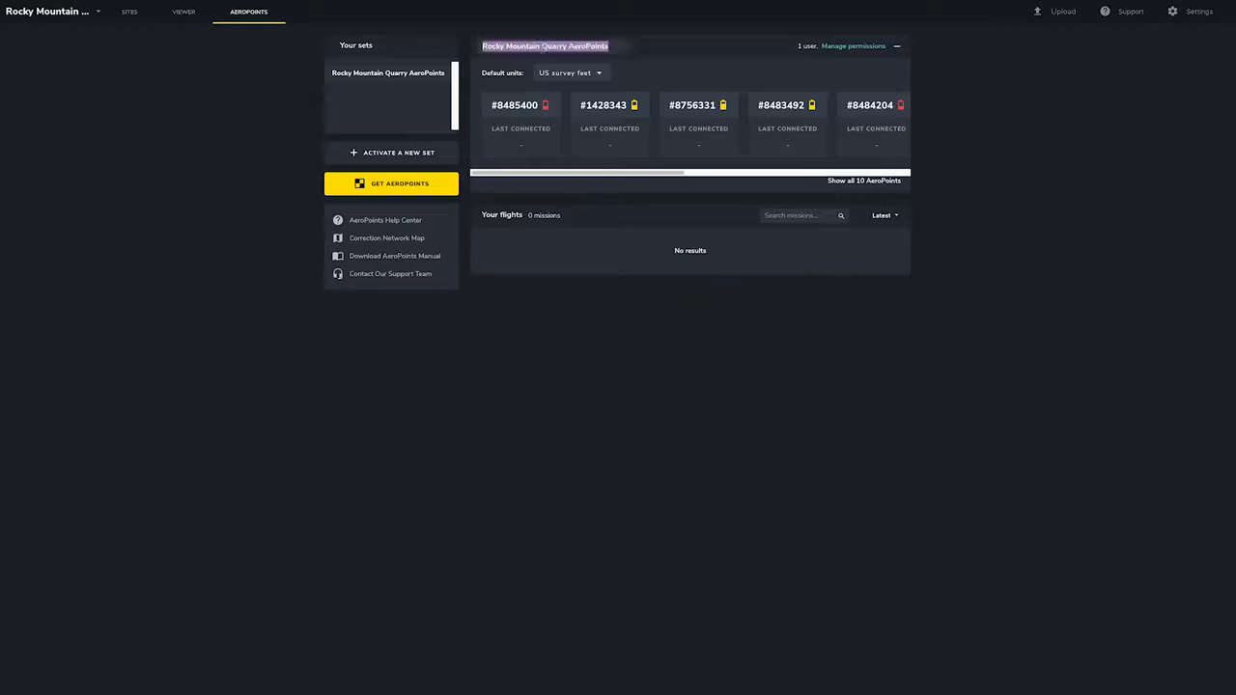
{"action": "type", "text": "RMQ AP Se"}
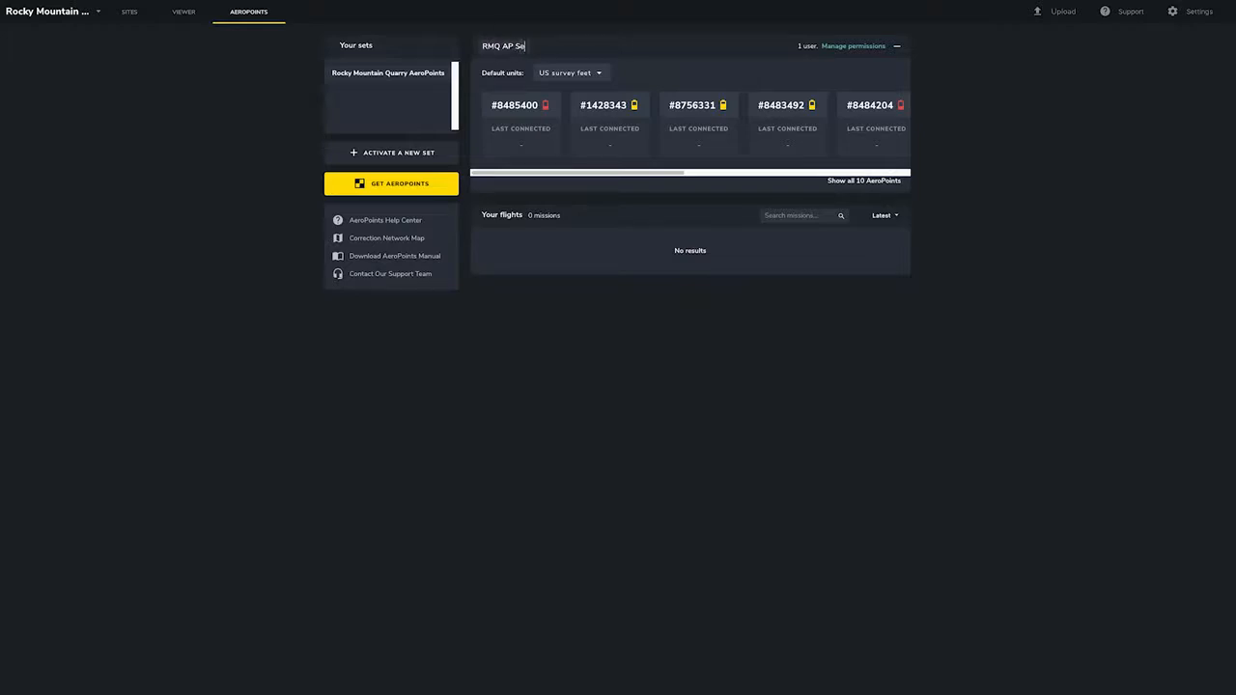
{"action": "type", "text": "t #1"}
{"action": "key", "text": "Return"}
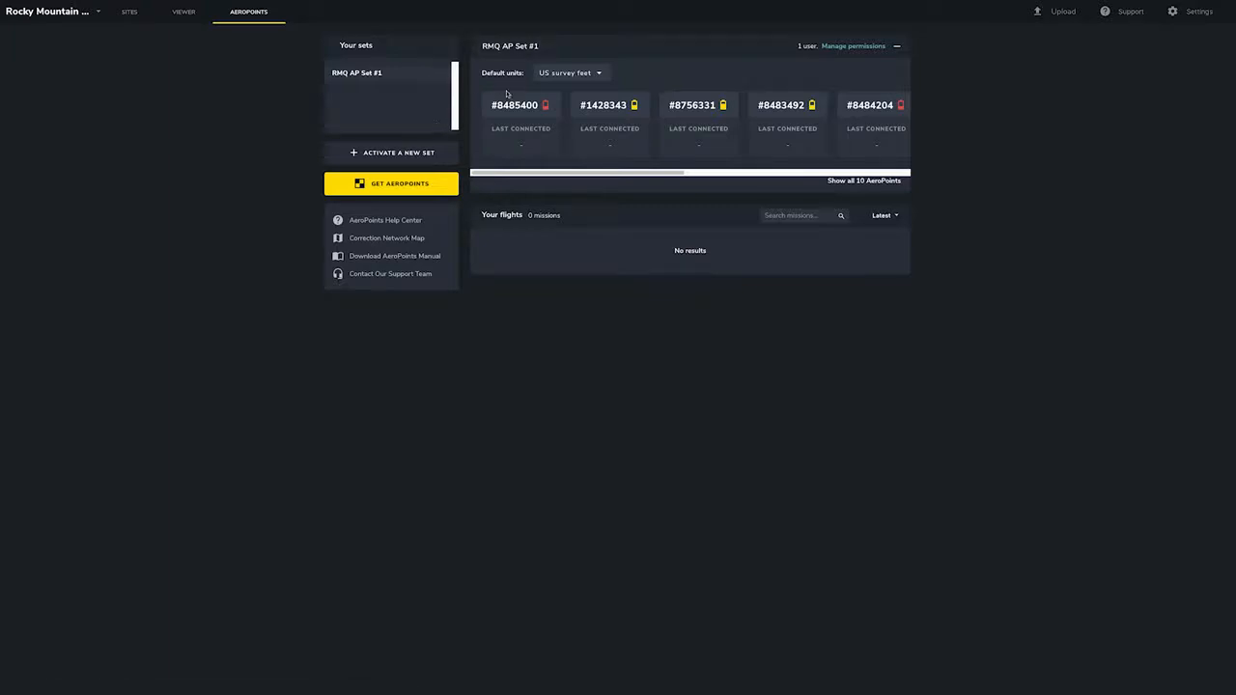
Review the default units options and the full list of the set's AeroPoints.
{"action": "left_click", "coordinate": [599, 73]}
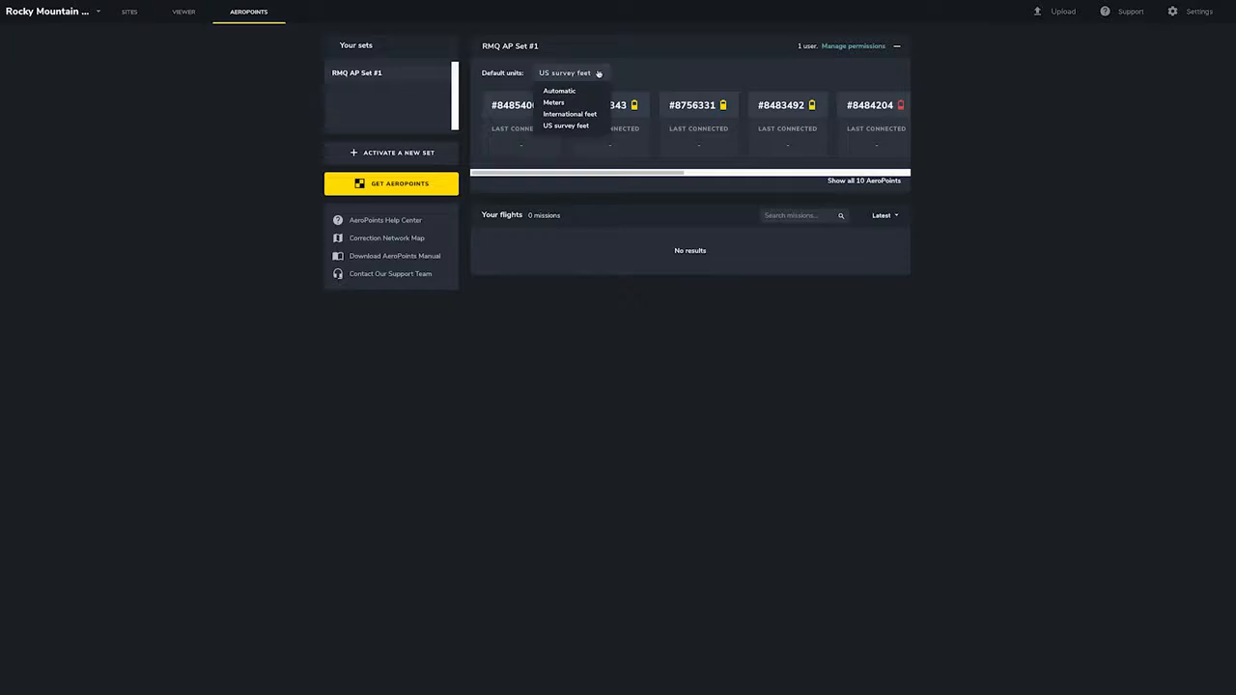
{"action": "left_click", "coordinate": [598, 129]}
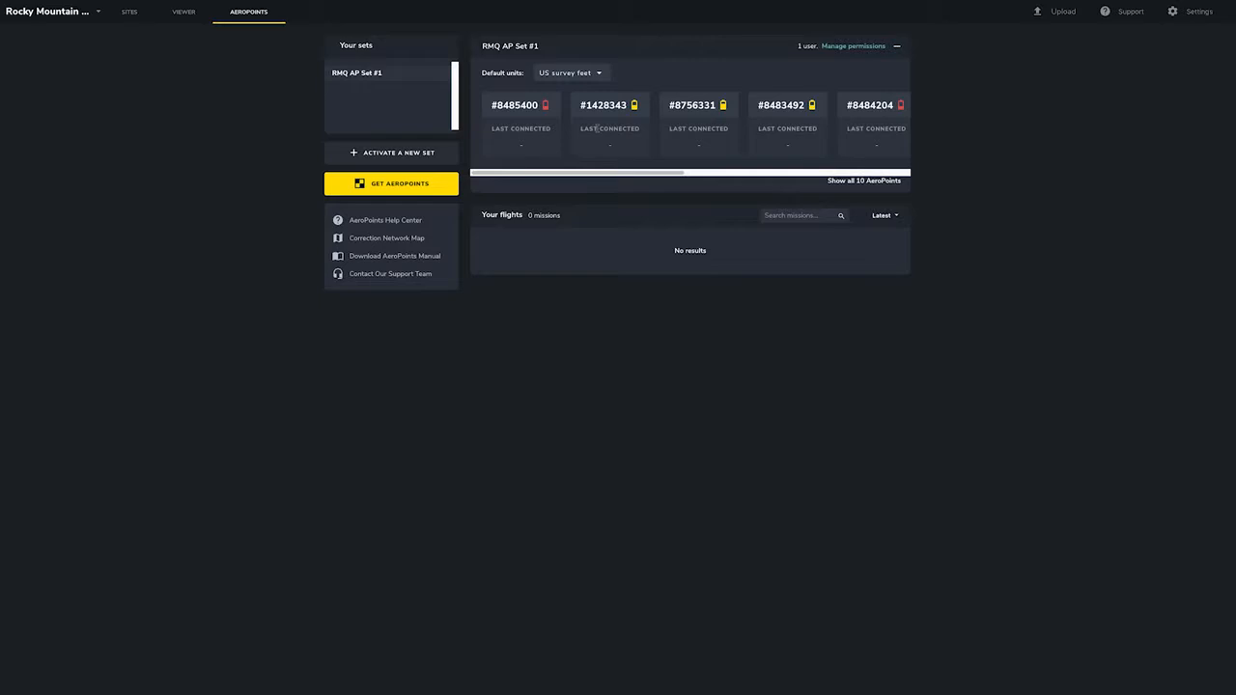
{"action": "left_click", "coordinate": [841, 187]}
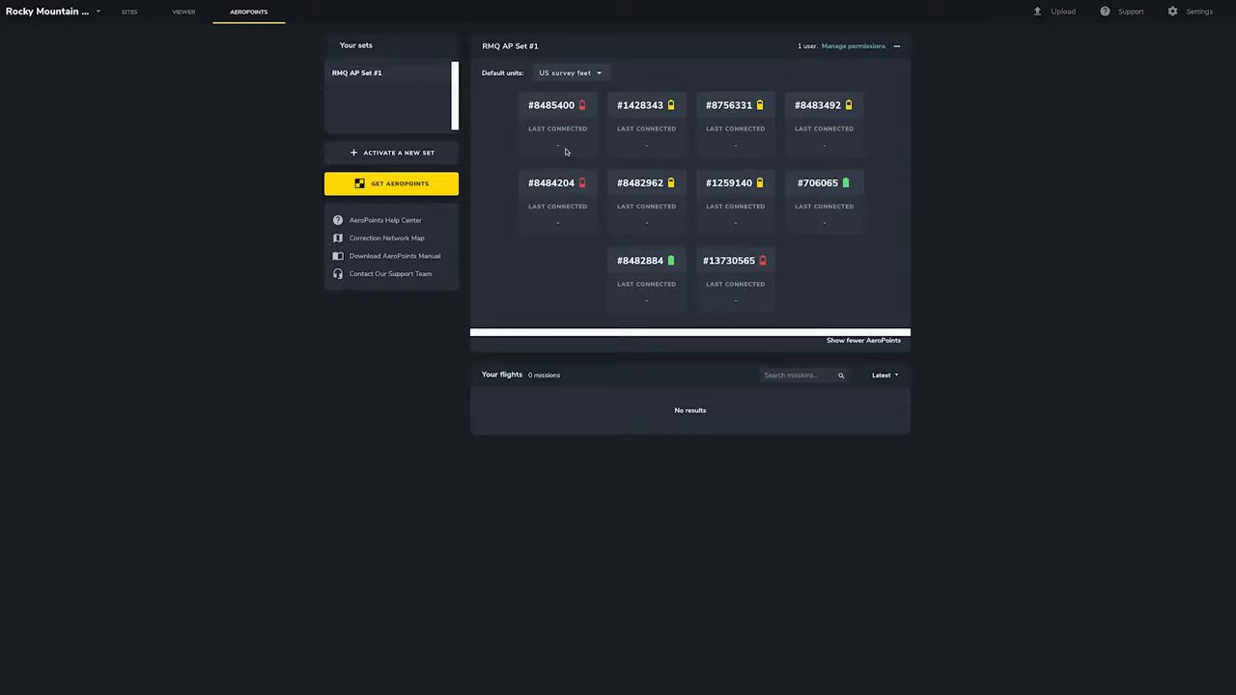
{"action": "left_click", "coordinate": [846, 344]}
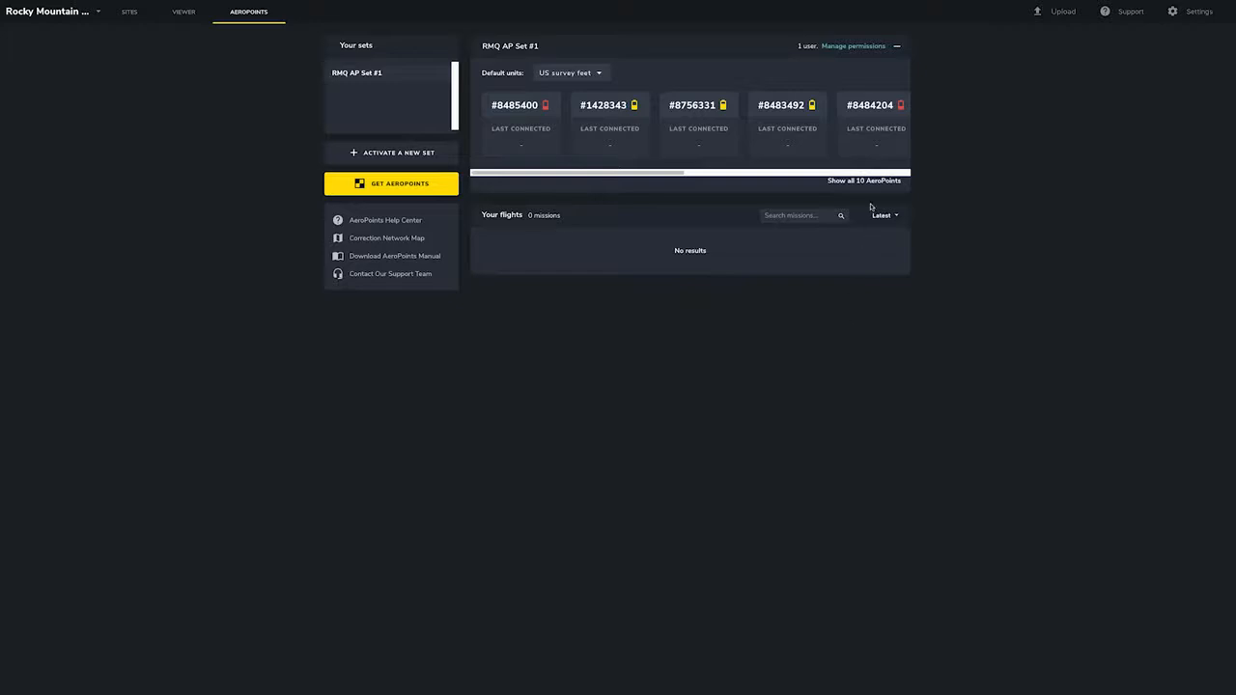
Open the set's permissions and invite another user by entering their e-mail address.
{"action": "left_click", "coordinate": [855, 46]}
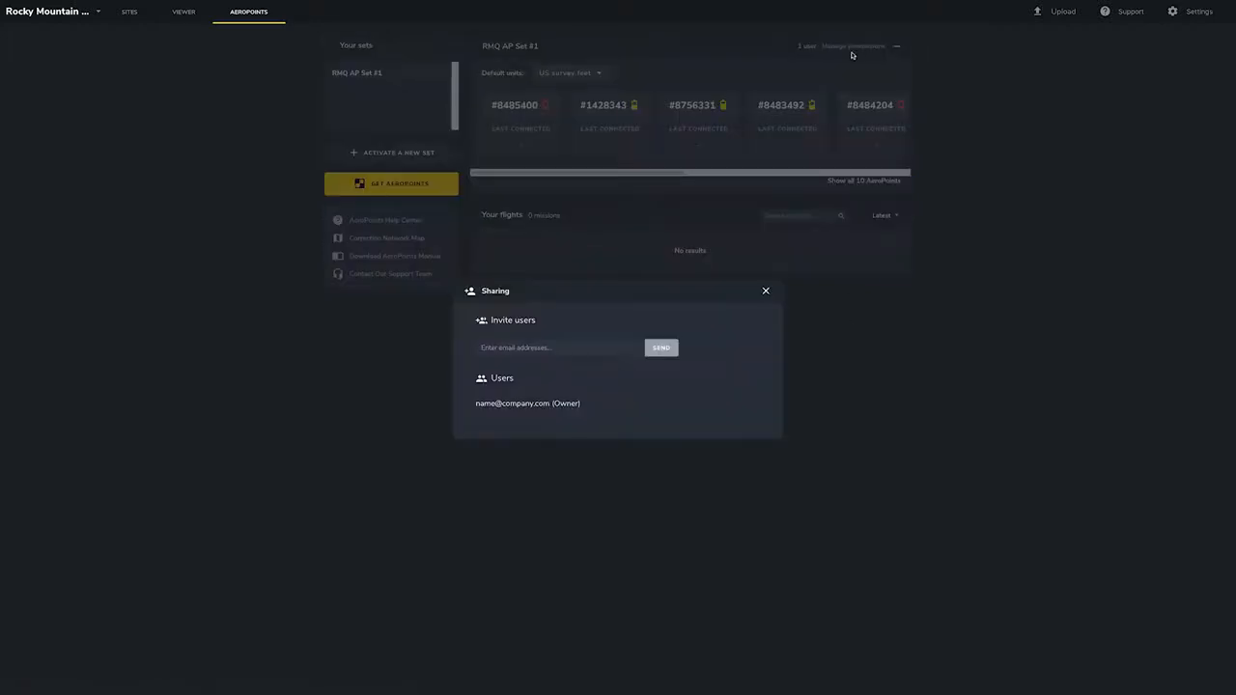
{"action": "left_click", "coordinate": [521, 353]}
{"action": "type", "text": "name@comapny"}
{"action": "key", "text": "BackSpace"}
{"action": "key", "text": "BackSpace"}
{"action": "key", "text": "BackSpace"}
{"action": "key", "text": "BackSpace"}
{"action": "type", "text": "pany2.com"}
{"action": "left_click", "coordinate": [661, 348]}
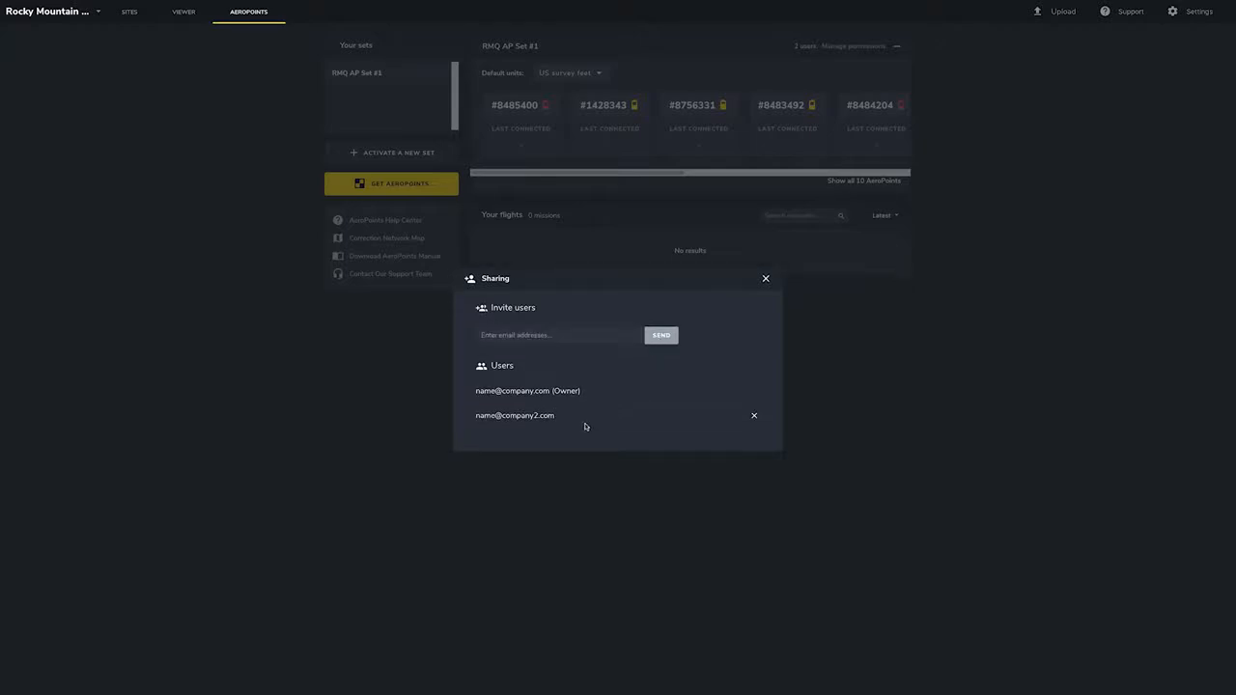
{"action": "left_click", "coordinate": [765, 279]}
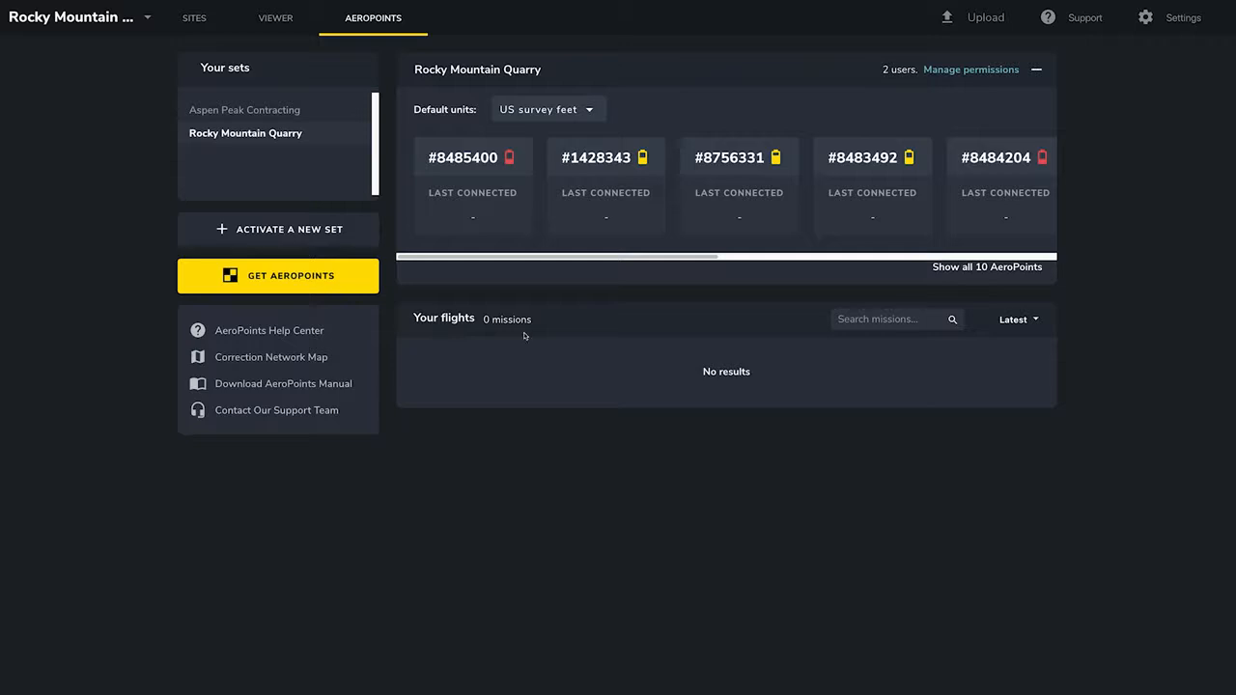
Switch to the Aspen Peak Contracting set and search its flights for larimer, then clear the search.
{"action": "left_click", "coordinate": [294, 112]}
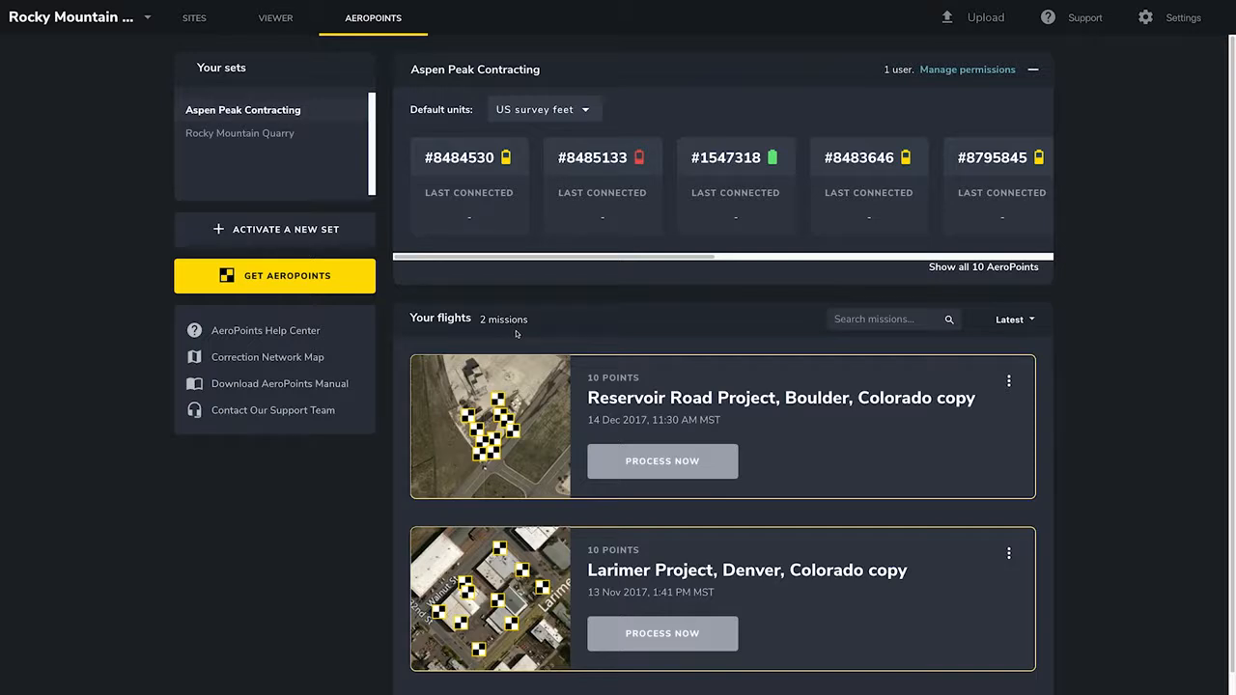
{"action": "left_click", "coordinate": [858, 322]}
{"action": "type", "text": "larimer"}
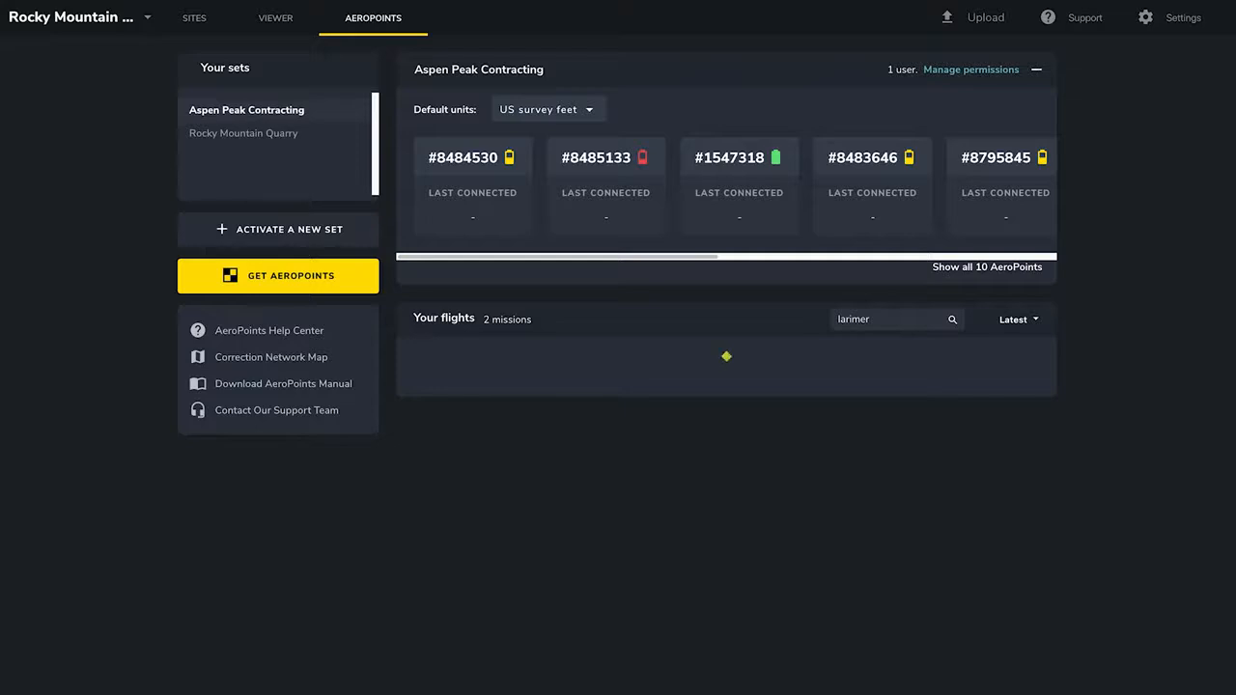
{"action": "double_click", "coordinate": [874, 320]}
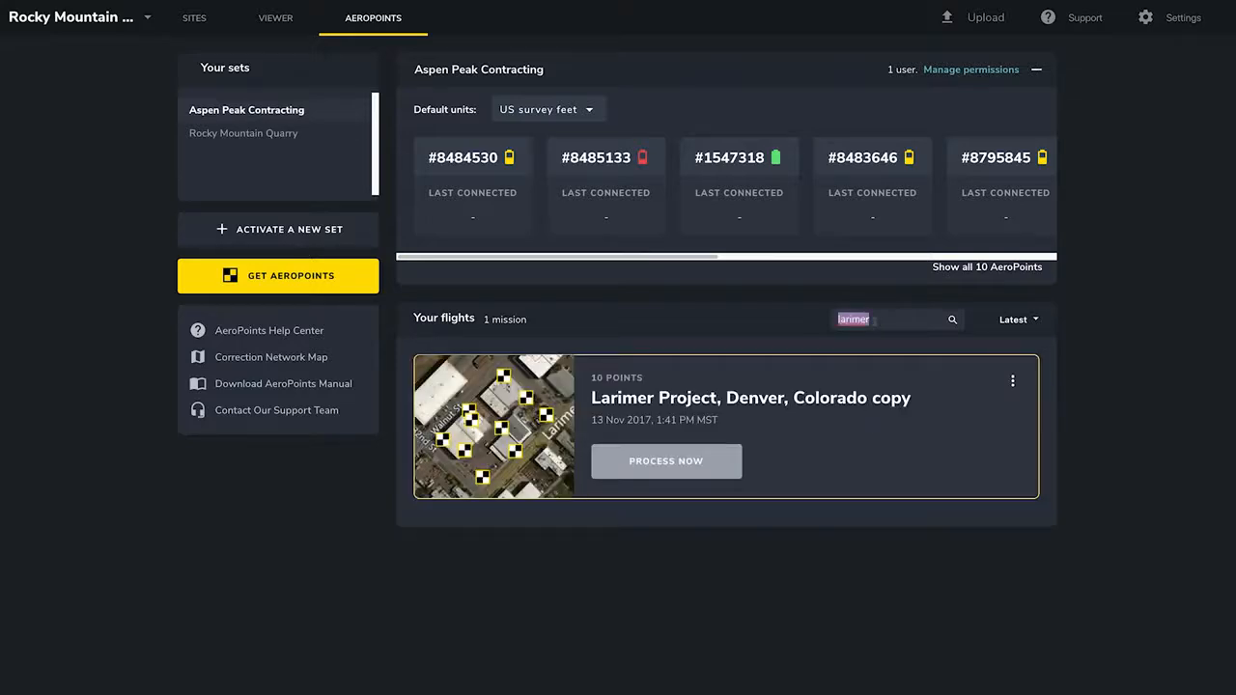
{"action": "key", "text": "BackSpace"}
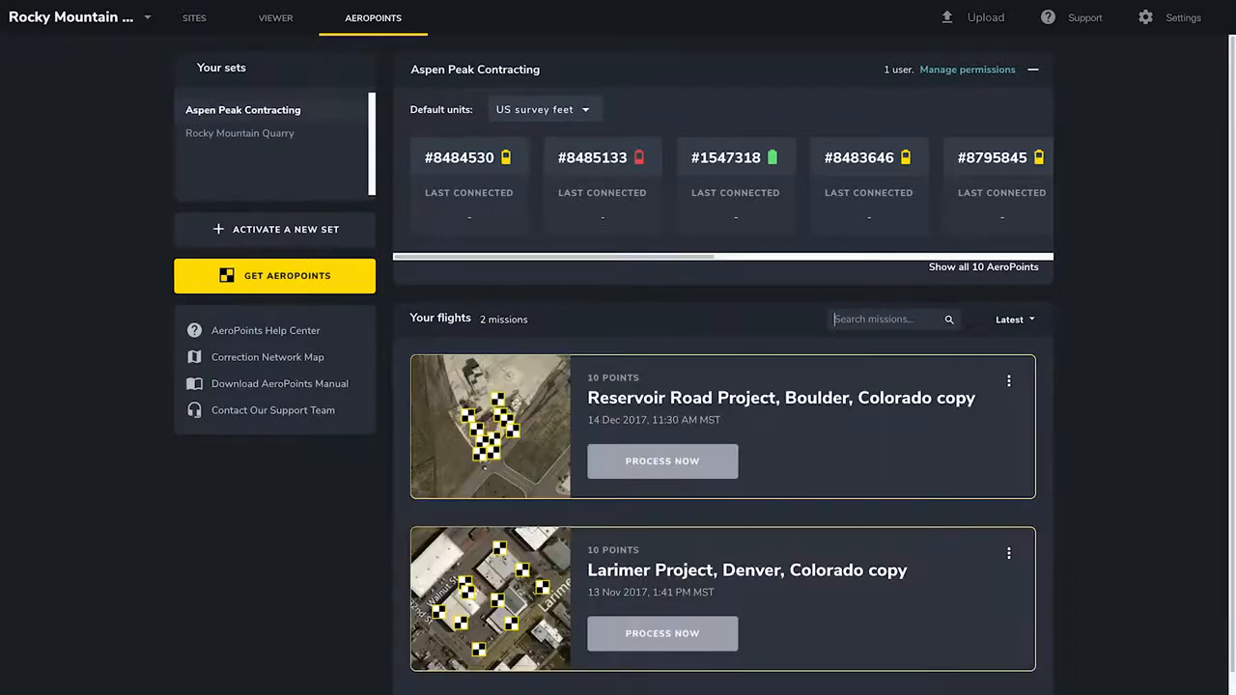
Show archived flights in the list to review them, then hide them again.
{"action": "left_click", "coordinate": [1024, 322]}
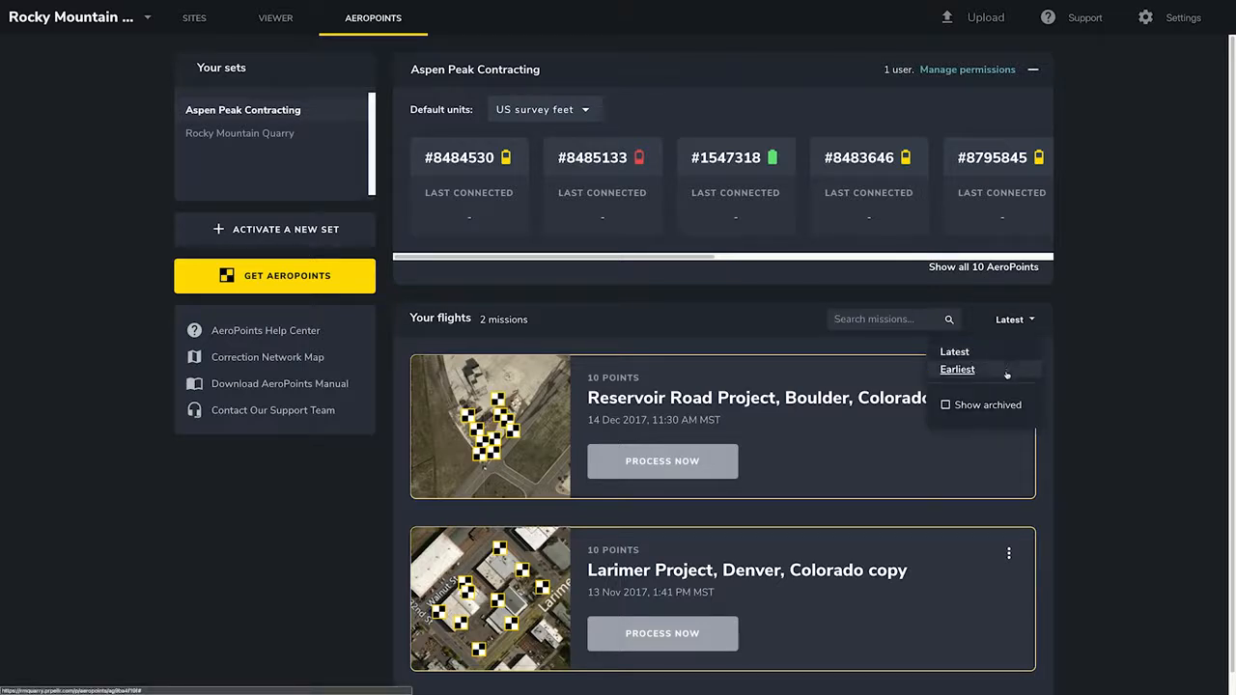
{"action": "left_click", "coordinate": [947, 406]}
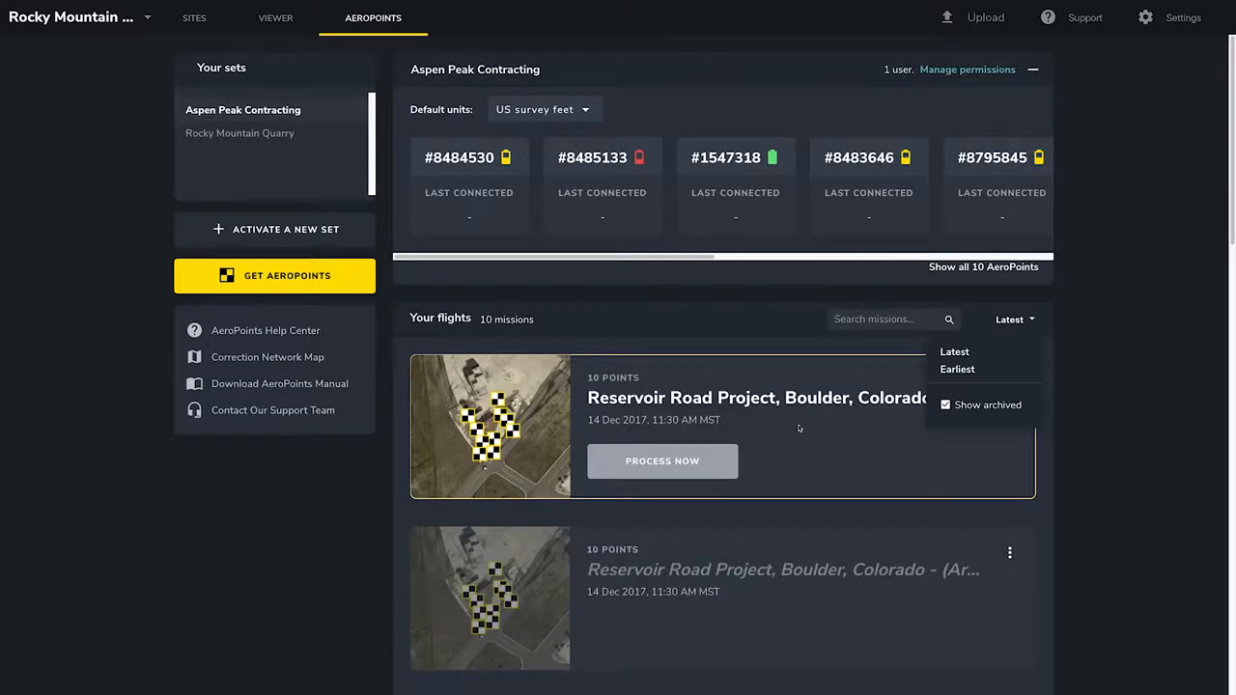
{"action": "scroll", "coordinate": [800, 427], "scroll_direction": "down", "scroll_amount": 2}
{"action": "scroll", "coordinate": [800, 427], "scroll_direction": "down", "scroll_amount": 3}
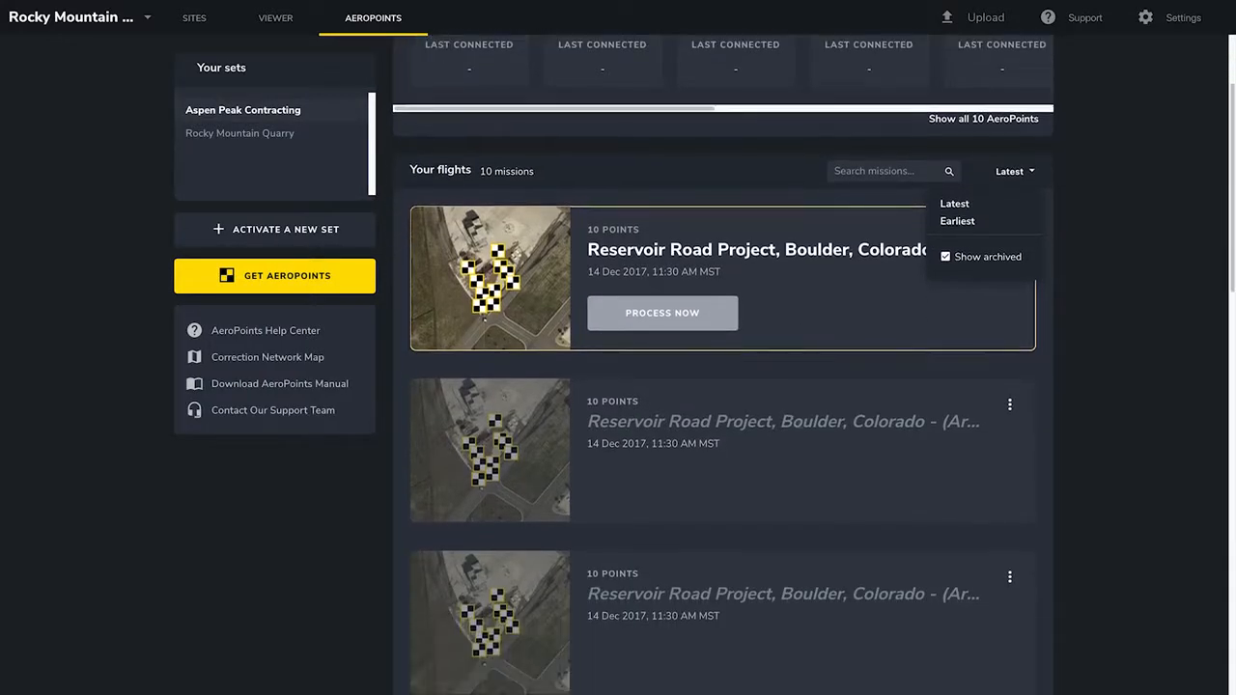
{"action": "scroll", "coordinate": [800, 427], "scroll_direction": "up", "scroll_amount": 5}
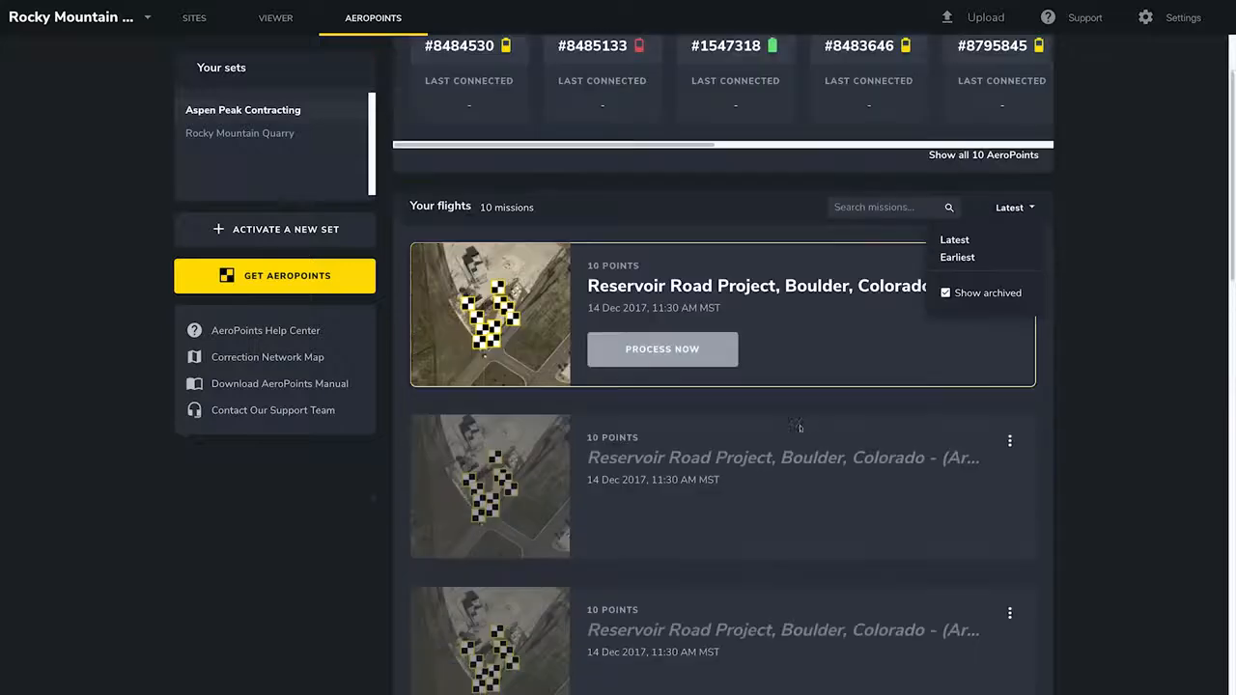
{"action": "left_click", "coordinate": [949, 406]}
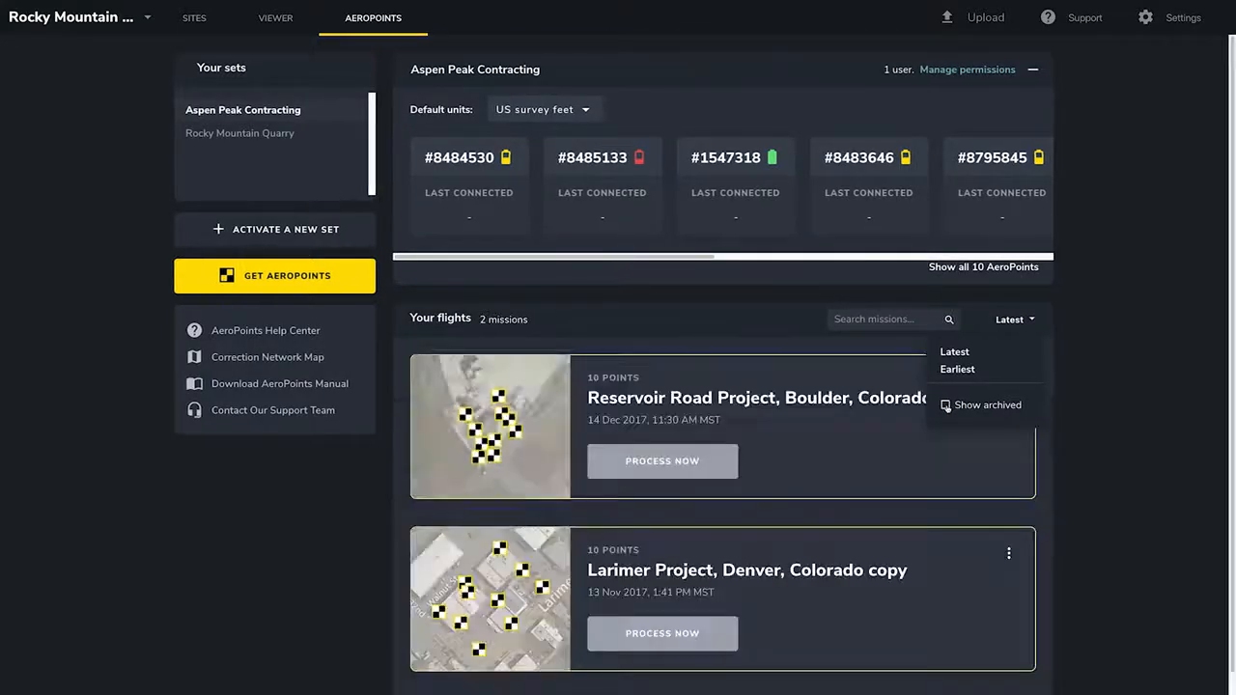
{"action": "left_click", "coordinate": [1012, 321]}
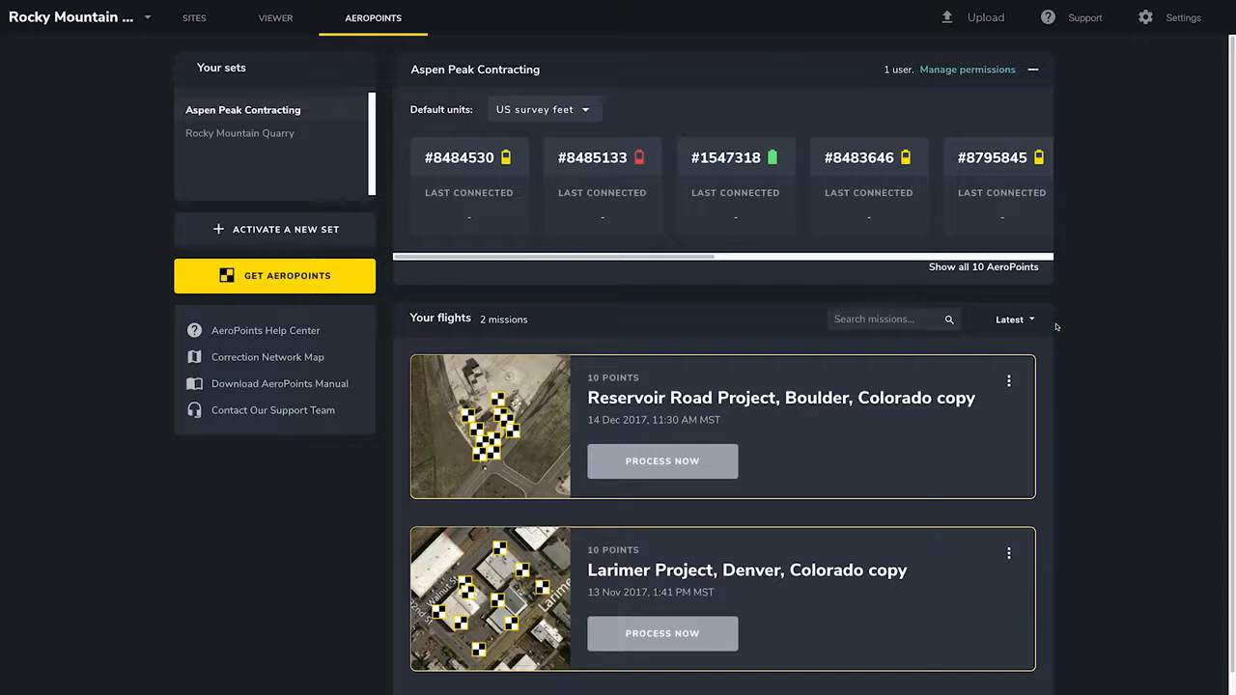
Open processing for the Reservoir Road Project flight and choose the Propeller Correction Network method.
{"action": "left_click", "coordinate": [1009, 382]}
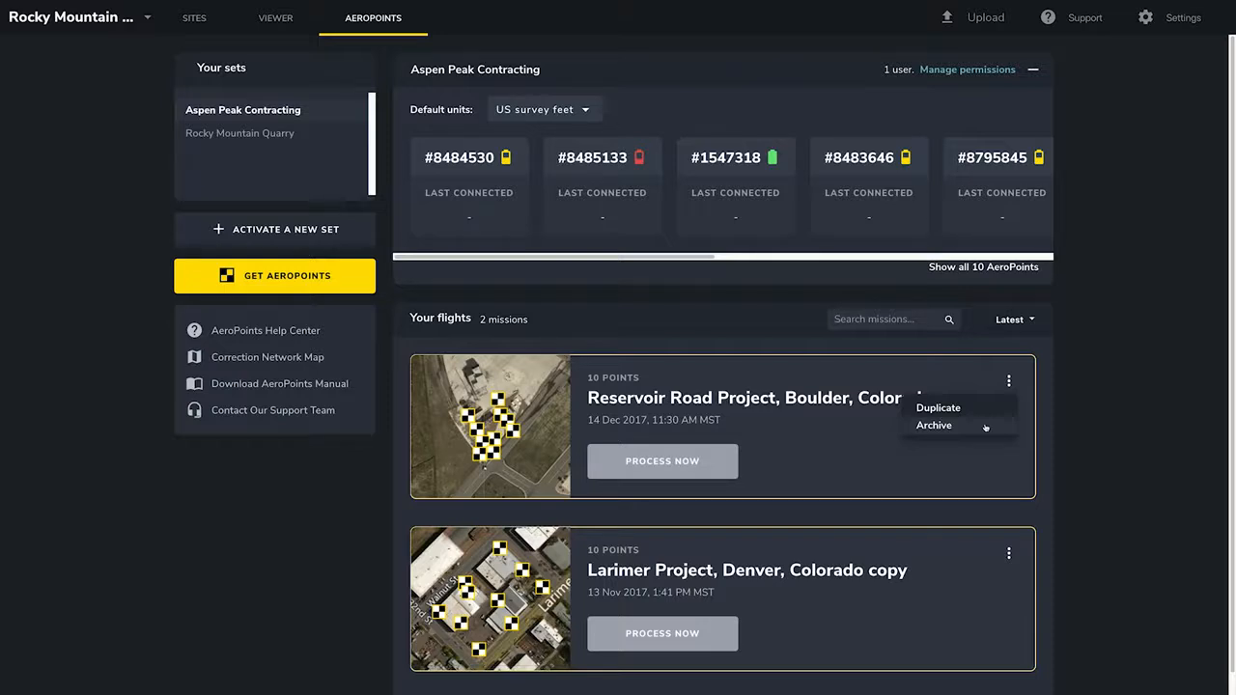
{"action": "left_click", "coordinate": [1009, 381]}
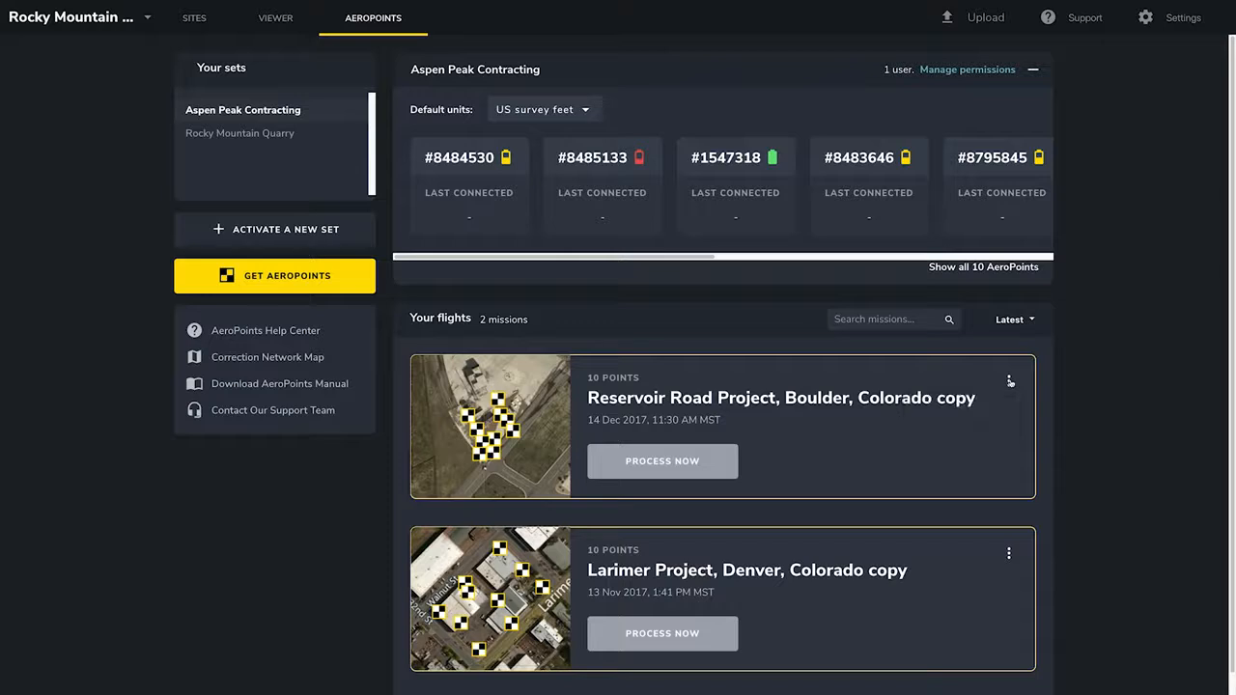
{"action": "left_click", "coordinate": [714, 468]}
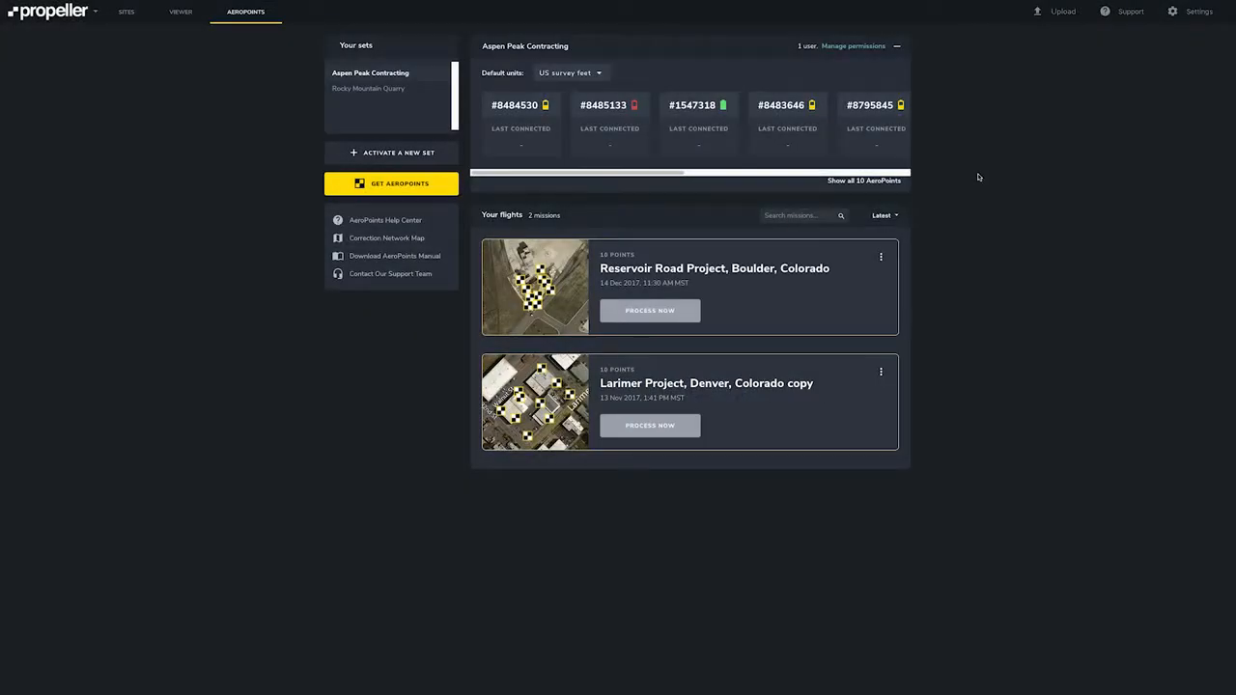
{"action": "left_click", "coordinate": [683, 318]}
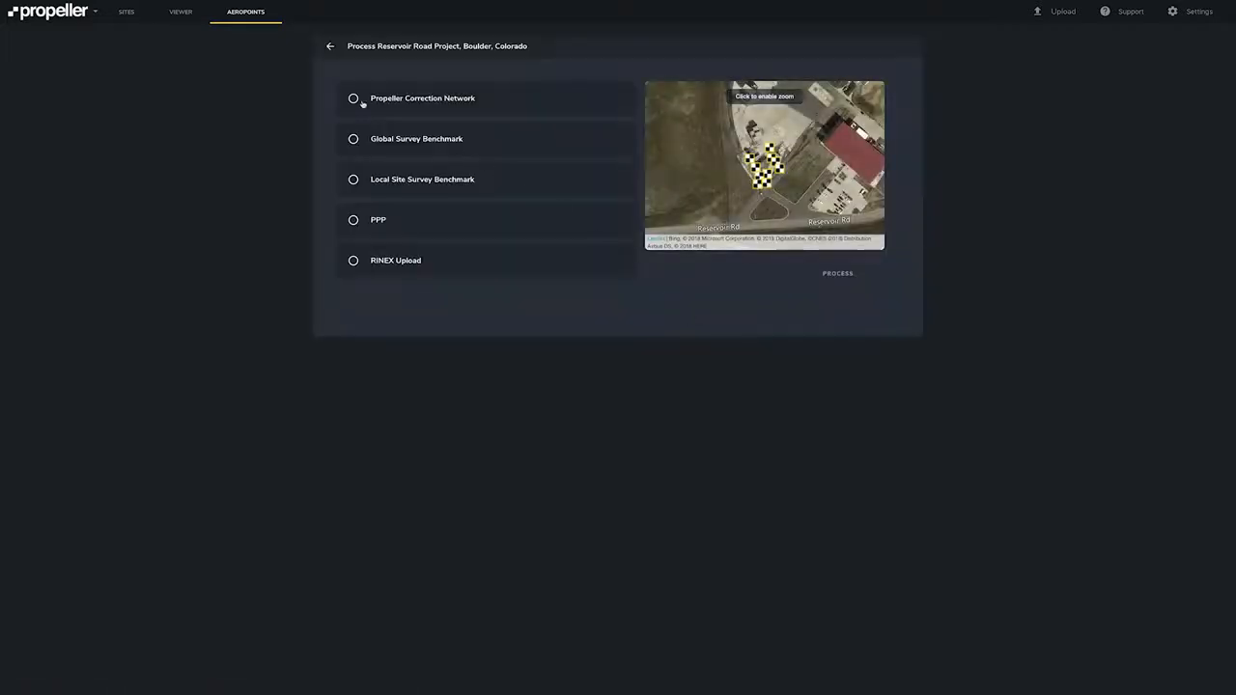
{"action": "left_click", "coordinate": [354, 99]}
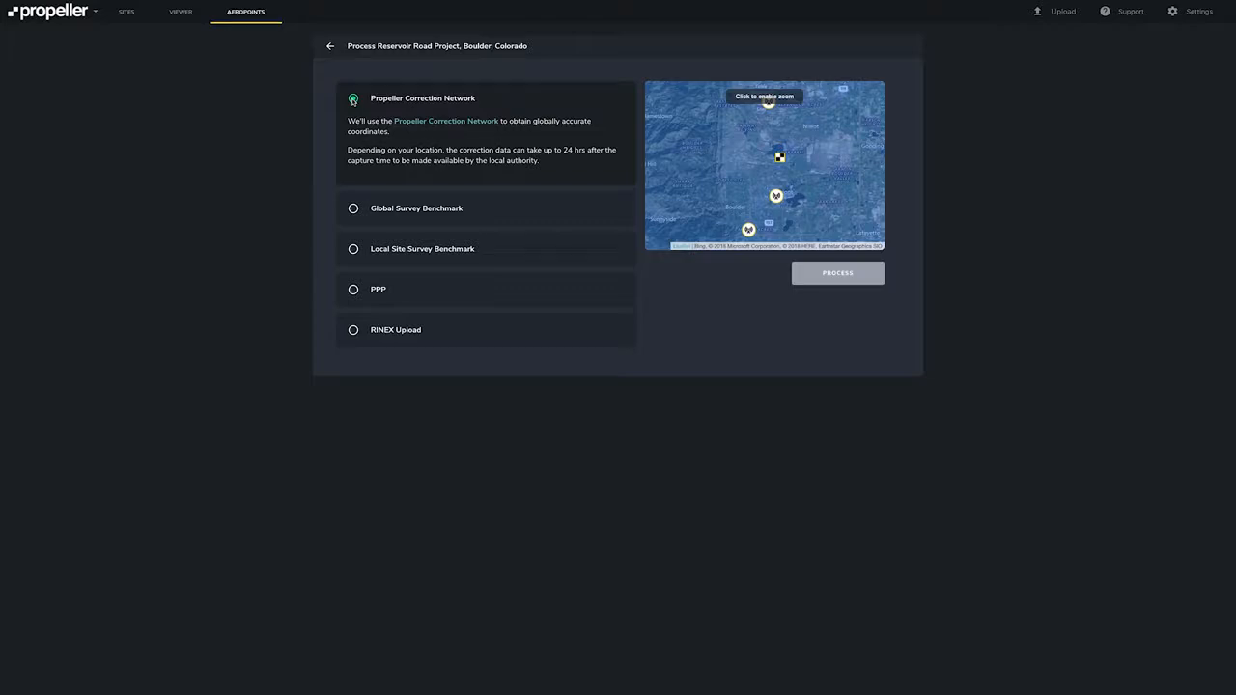
Open the Propeller Correction Network coverage map and search it for Boulder to check coverage there.
{"action": "left_click", "coordinate": [407, 123]}
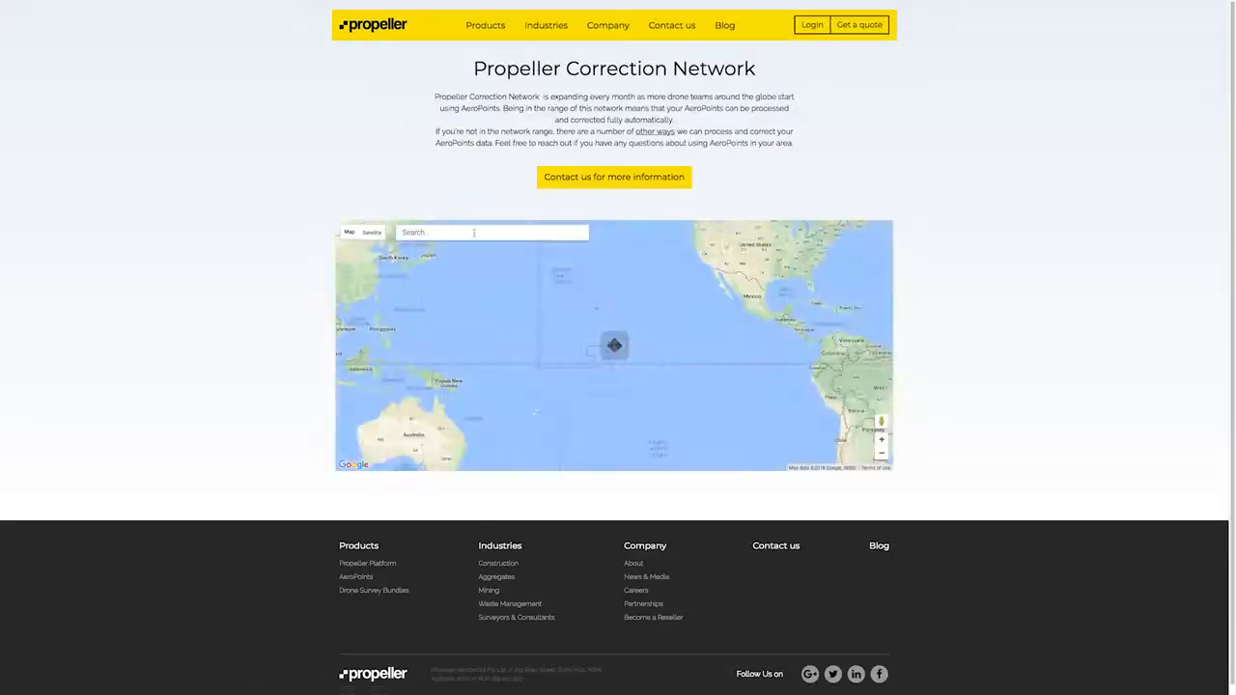
{"action": "left_click", "coordinate": [474, 233]}
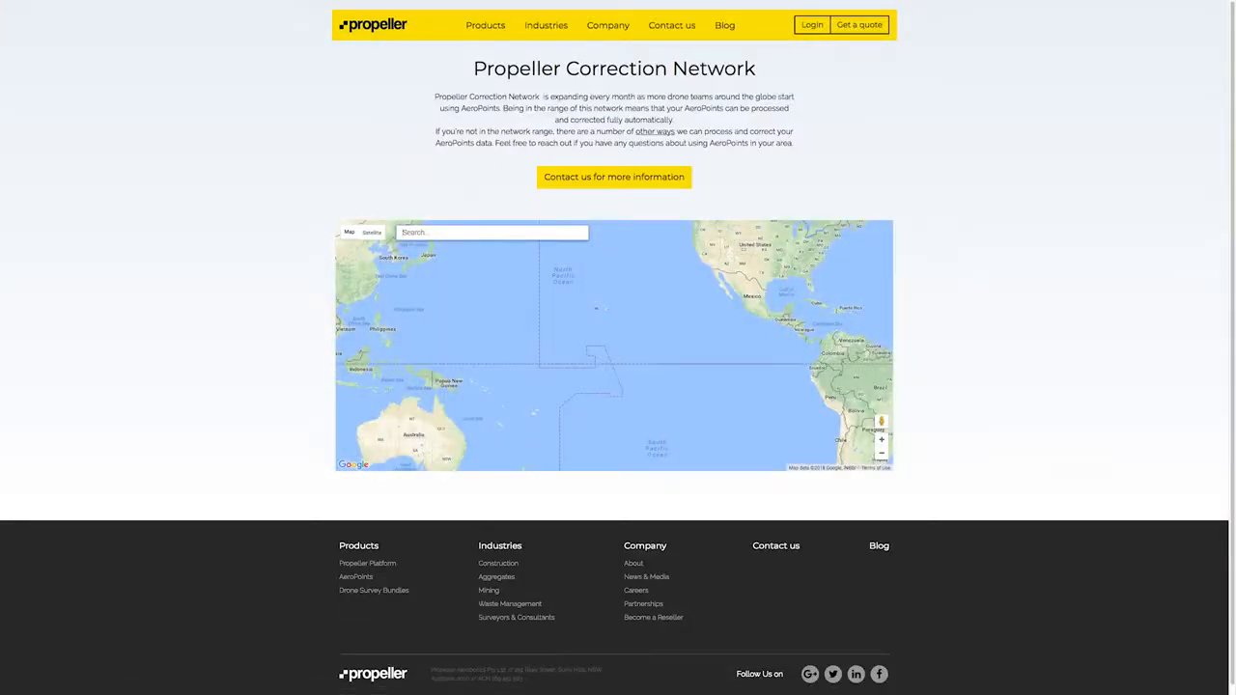
{"action": "type", "text": "boulder"}
{"action": "left_click", "coordinate": [453, 249]}
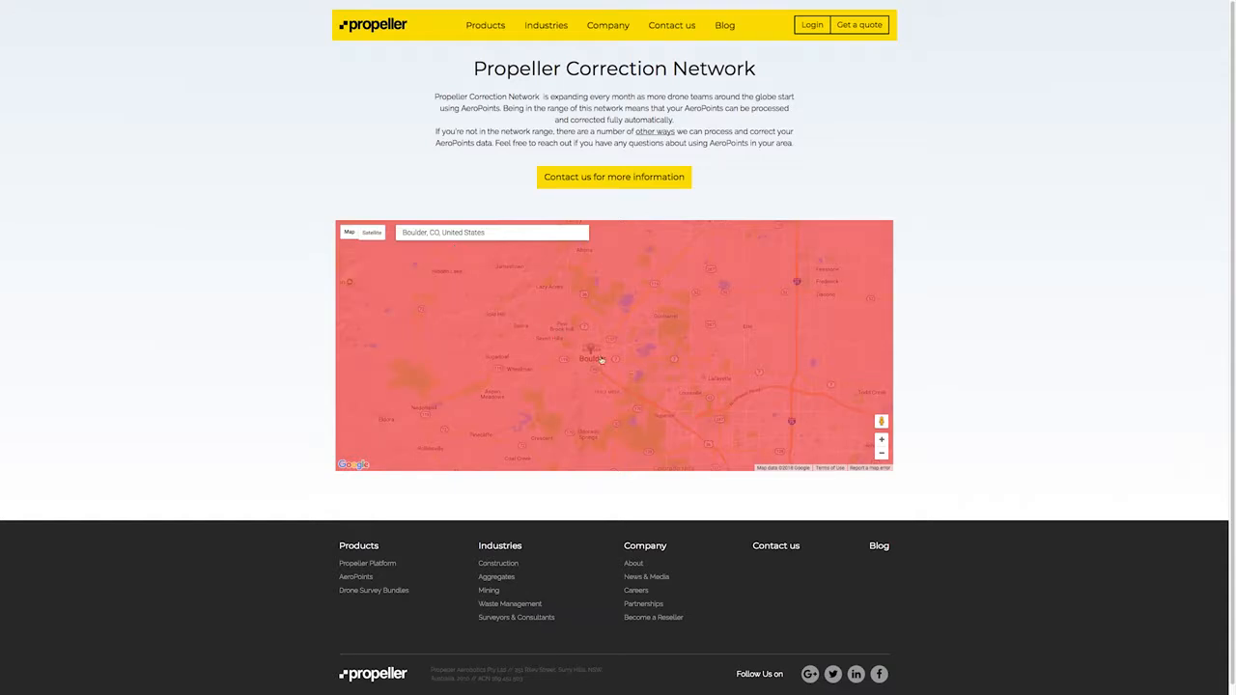
{"action": "left_click", "coordinate": [881, 453]}
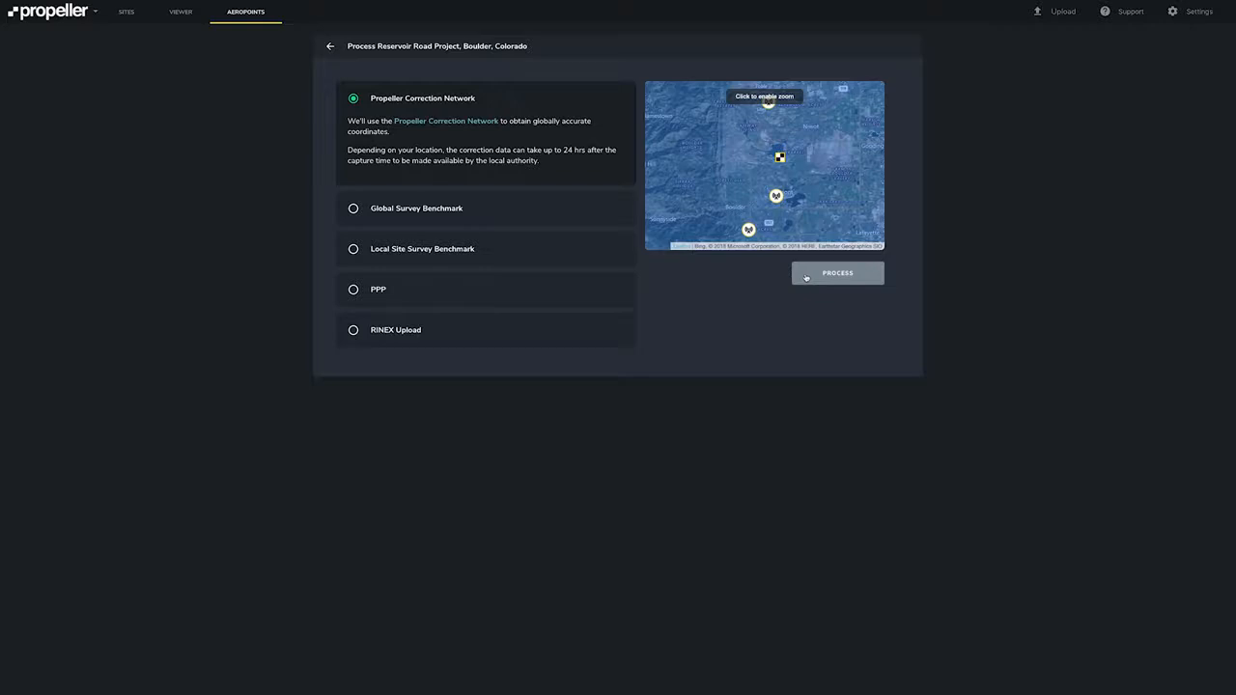
Process the Reservoir Road flight, then expand and collapse its points' capture timeline.
{"action": "left_click", "coordinate": [807, 278]}
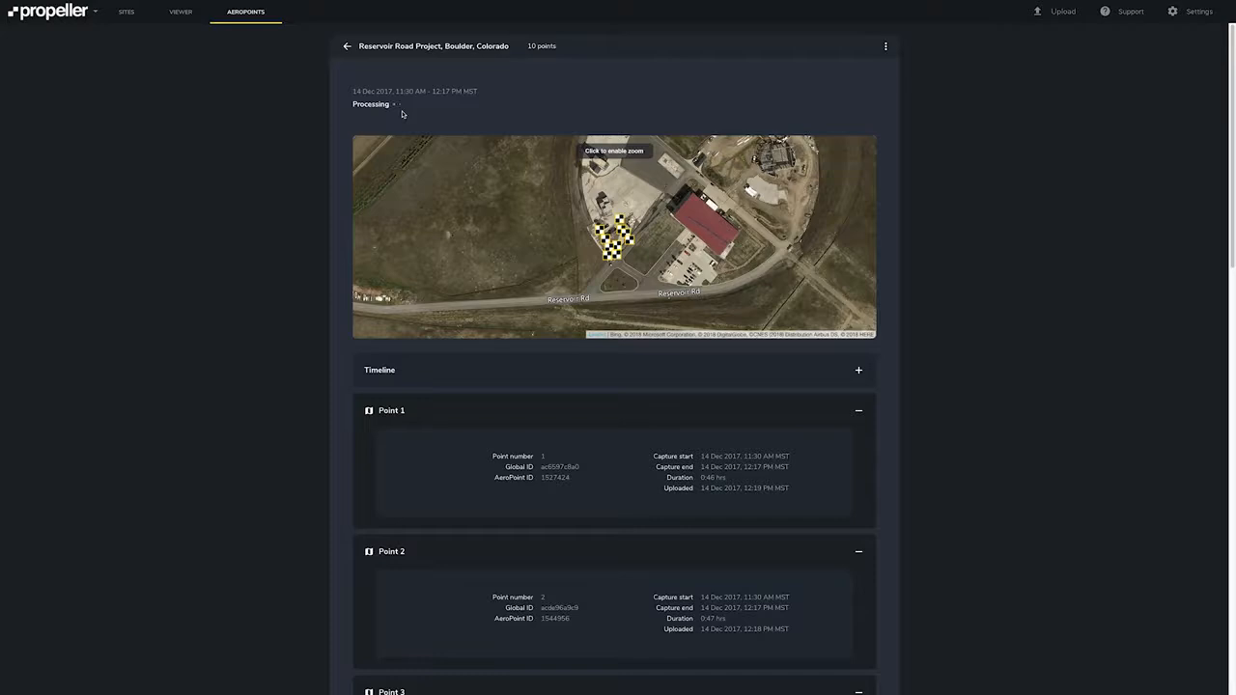
{"action": "left_click", "coordinate": [861, 372]}
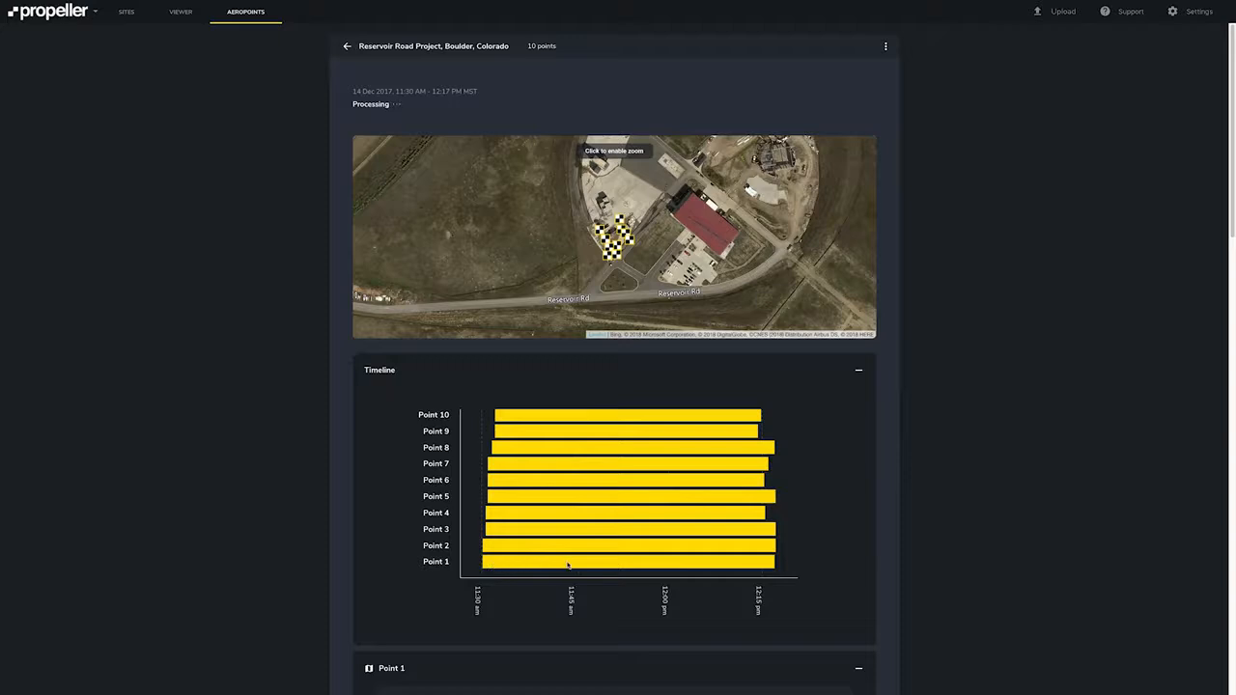
{"action": "left_click", "coordinate": [859, 370]}
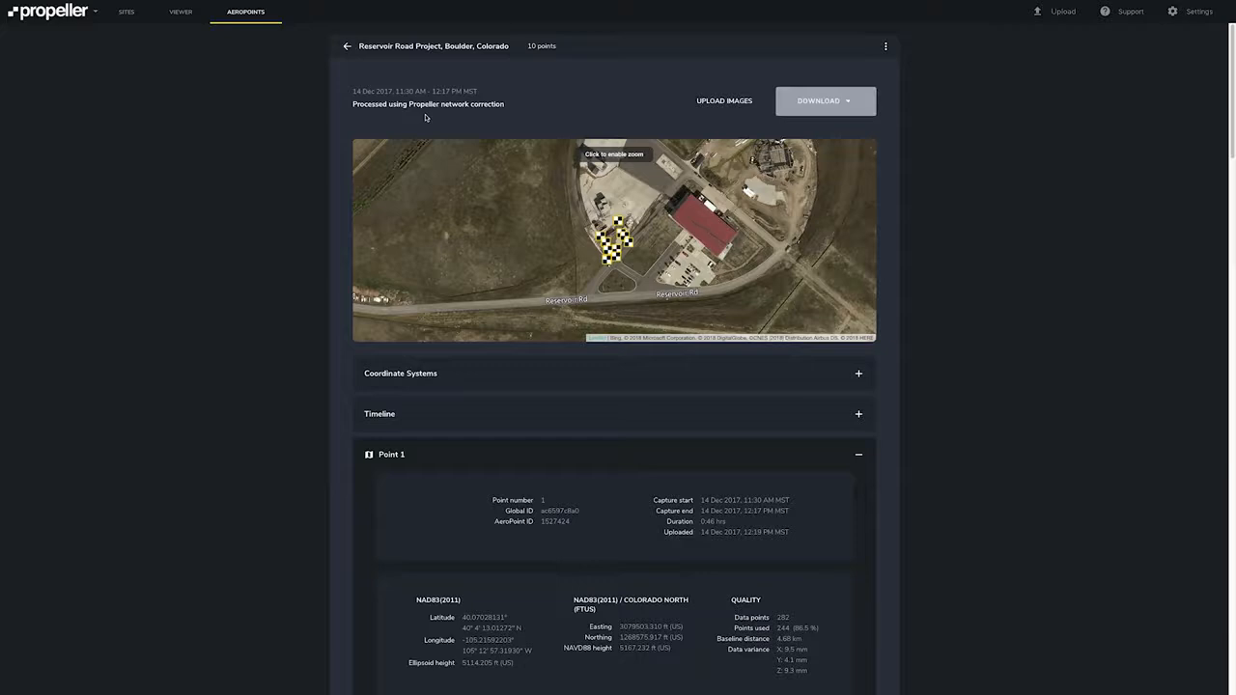
Set the flight's projected coordinate system to EPSG 6427 - NAD83(2011) / Colorado Central.
{"action": "scroll", "coordinate": [435, 504], "scroll_direction": "down", "scroll_amount": 2}
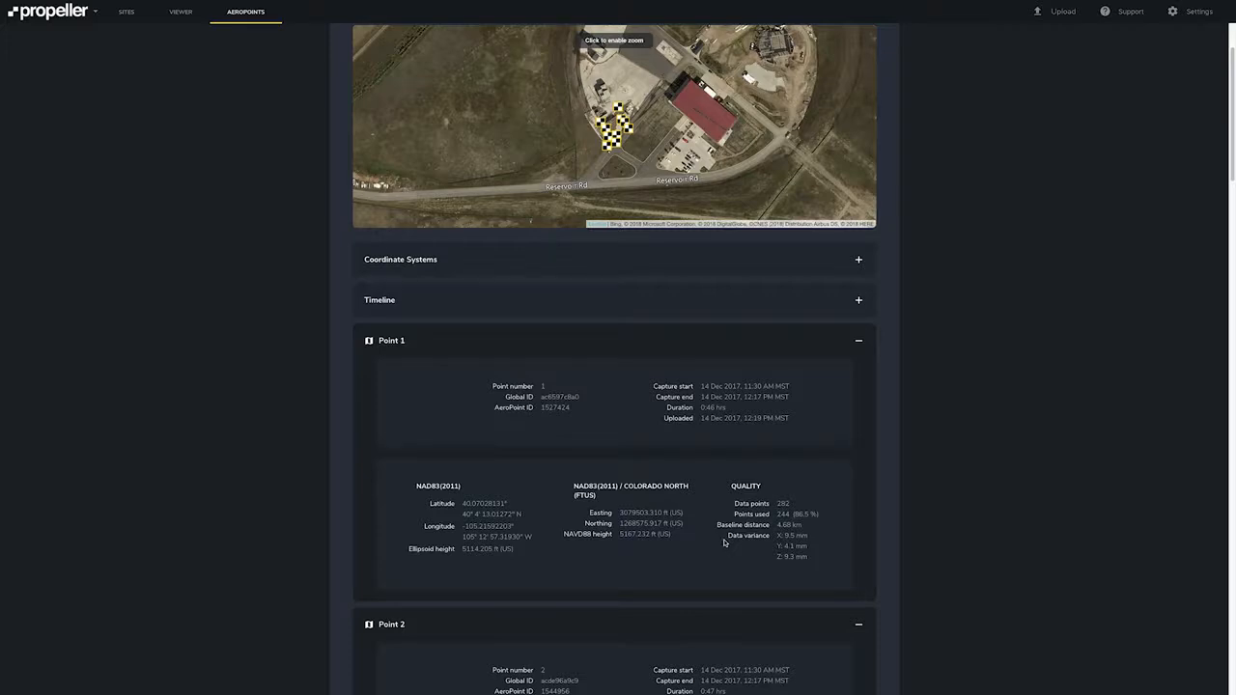
{"action": "scroll", "coordinate": [723, 543], "scroll_direction": "up", "scroll_amount": 2}
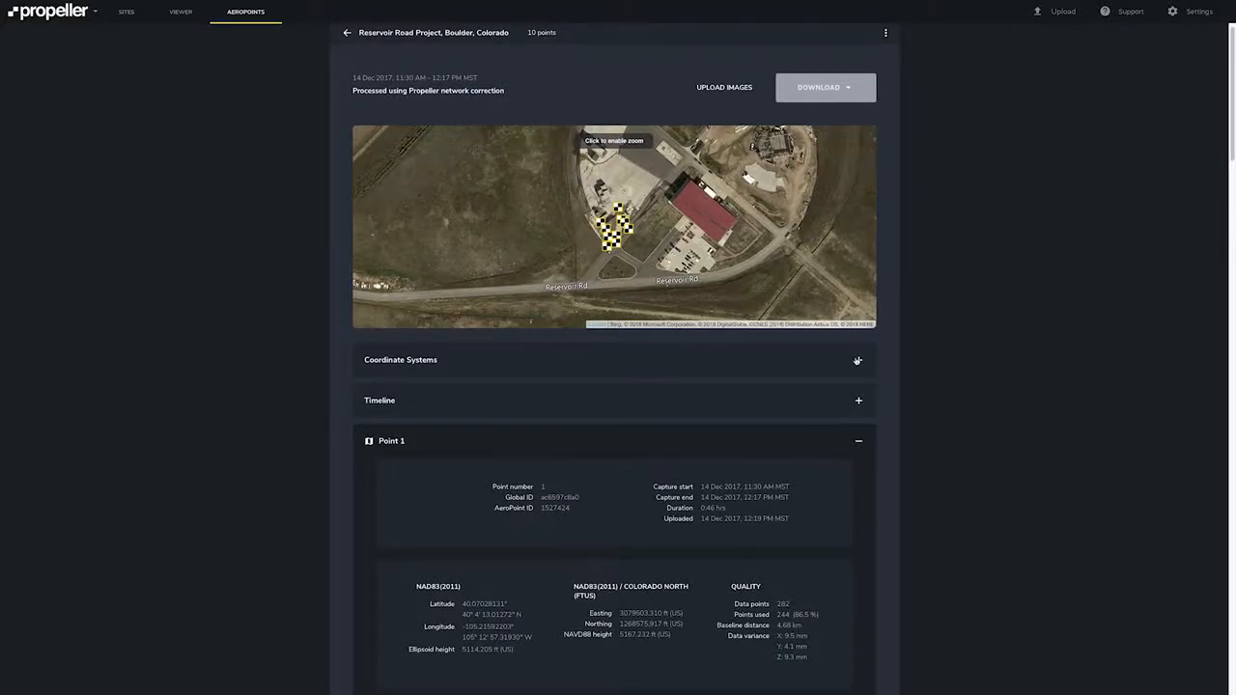
{"action": "left_click", "coordinate": [858, 360]}
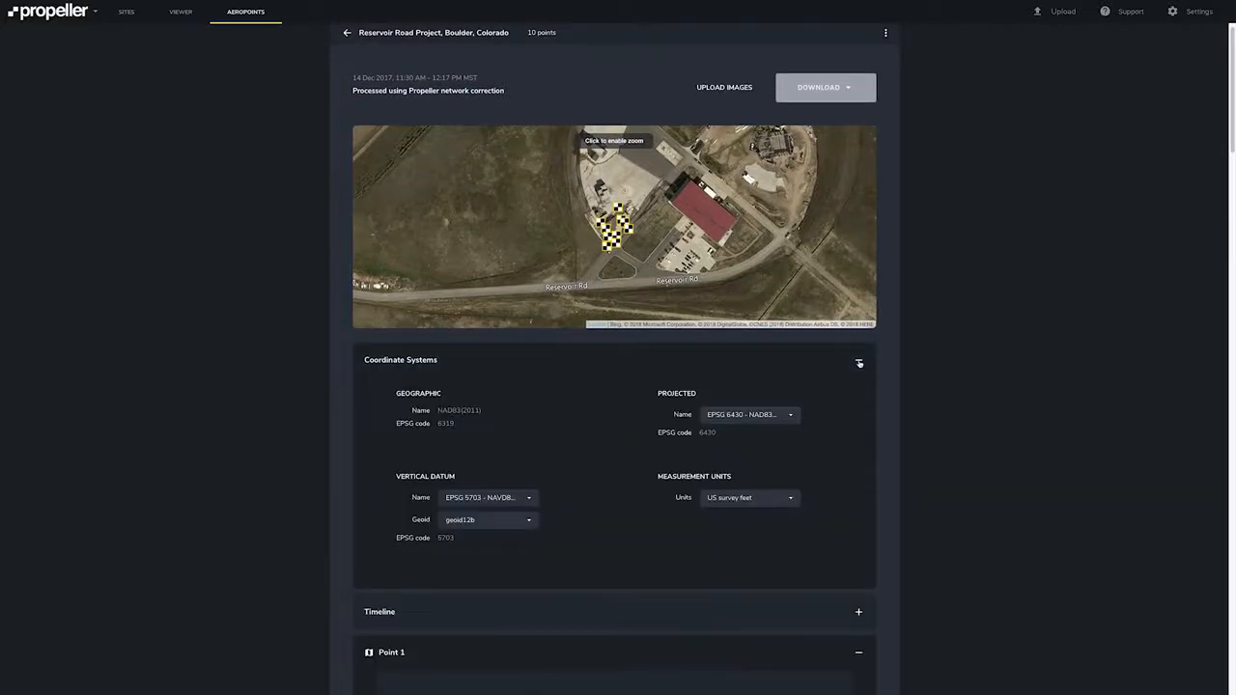
{"action": "scroll", "coordinate": [860, 363], "scroll_direction": "down", "scroll_amount": 2}
{"action": "scroll", "coordinate": [859, 365], "scroll_direction": "down", "scroll_amount": 4}
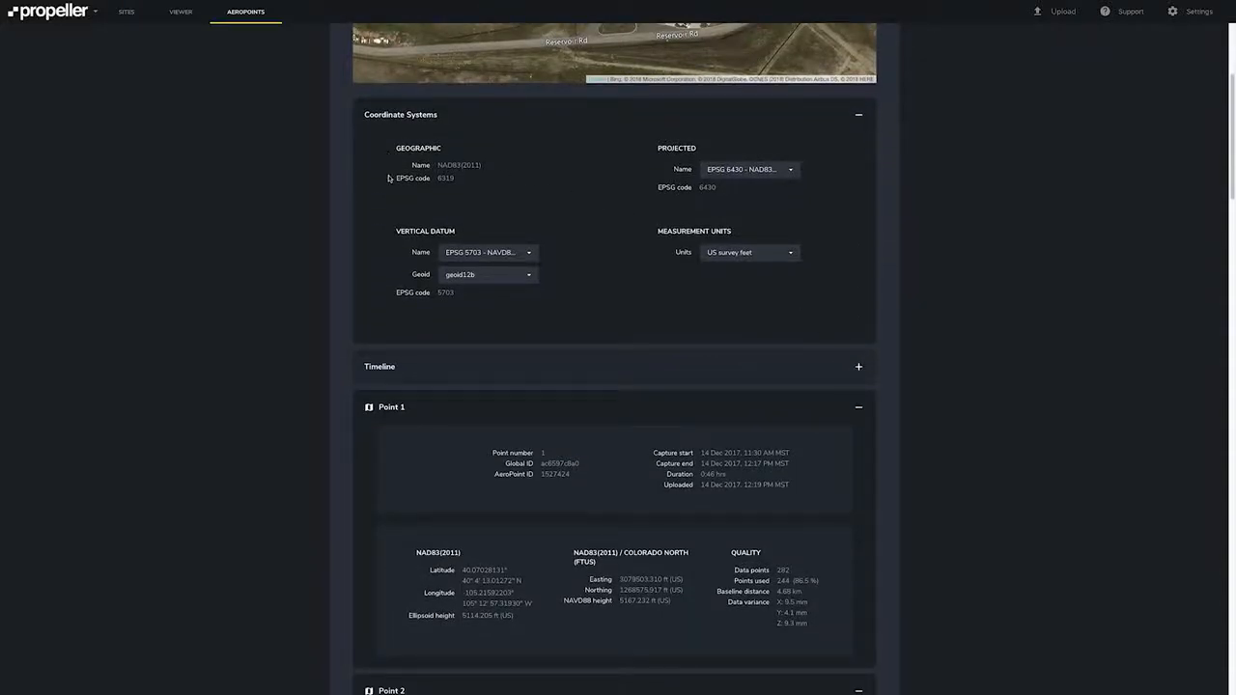
{"action": "left_click", "coordinate": [746, 172]}
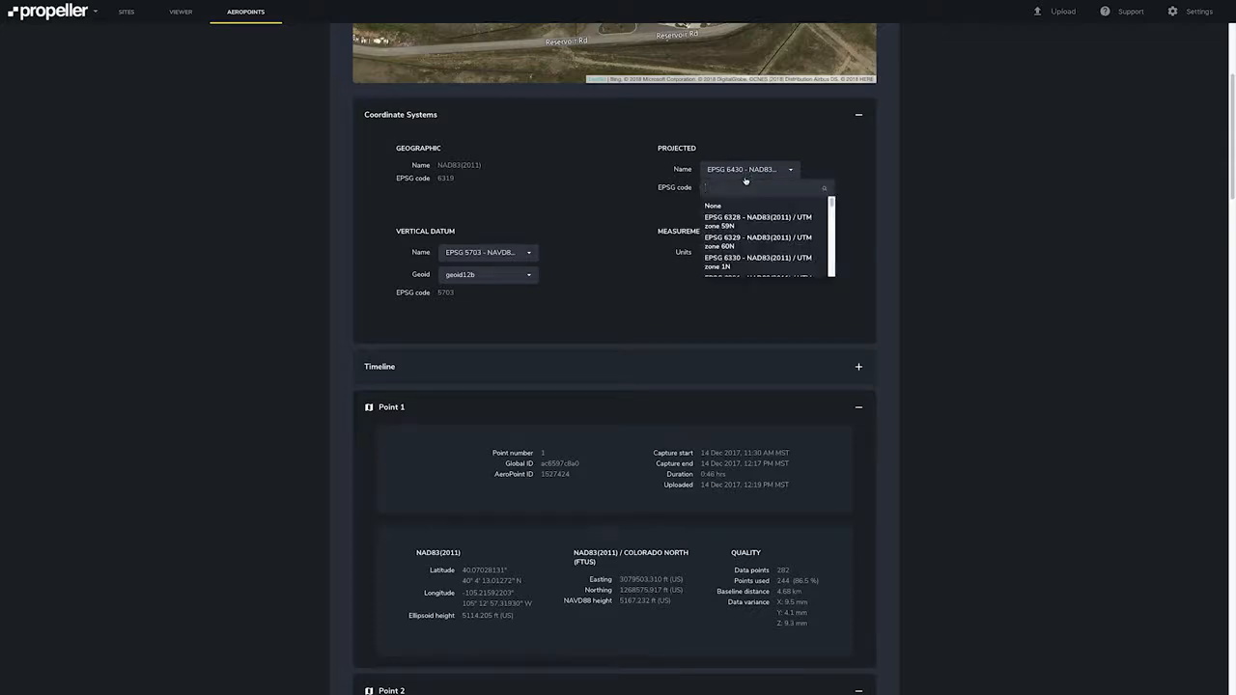
{"action": "type", "text": "colorad"}
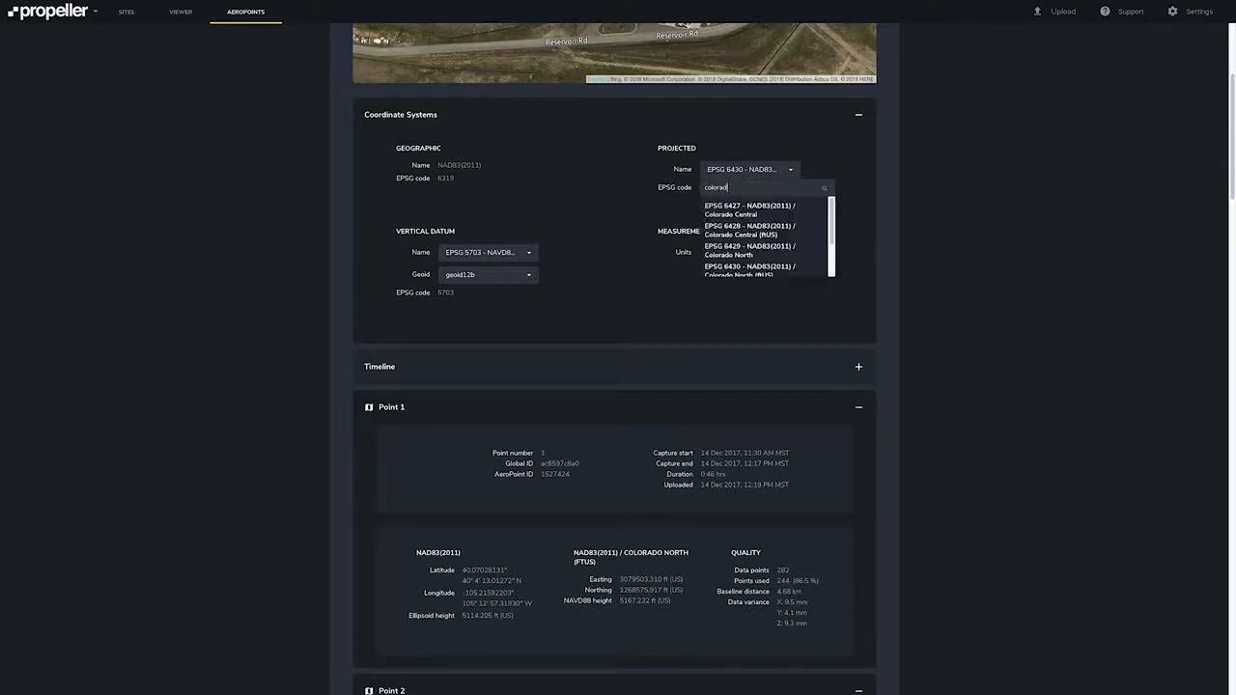
{"action": "left_click", "coordinate": [739, 210]}
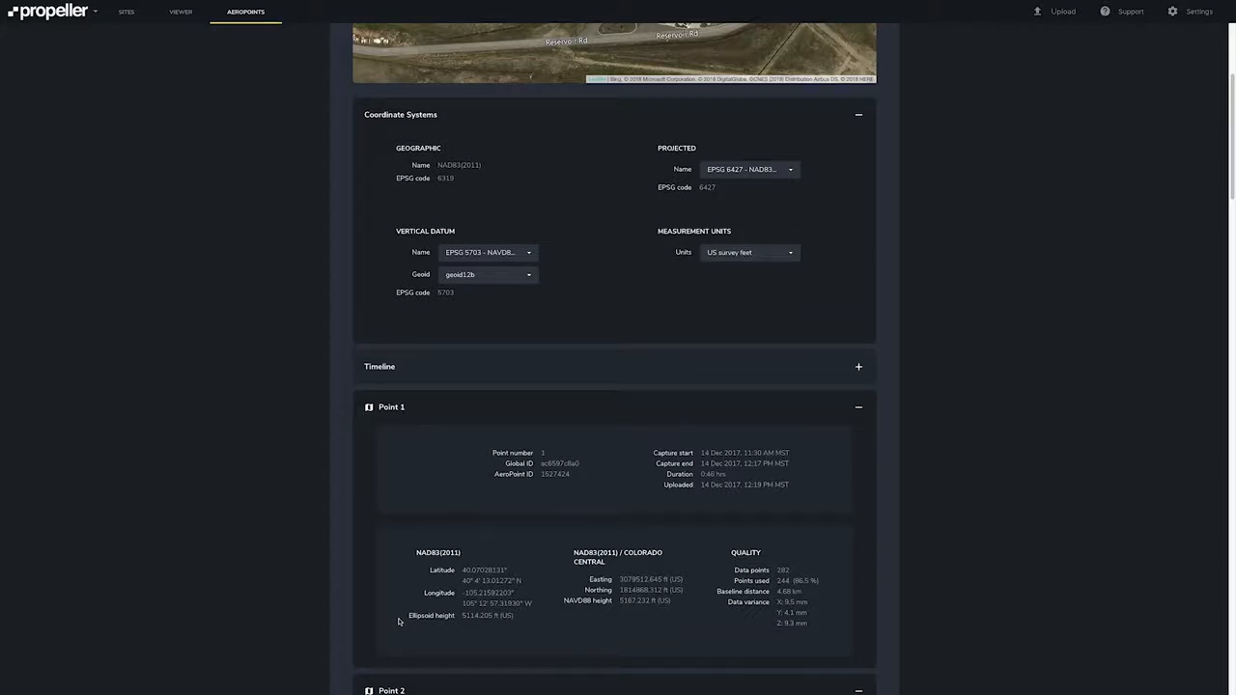
{"action": "scroll", "coordinate": [421, 529], "scroll_direction": "up", "scroll_amount": 3}
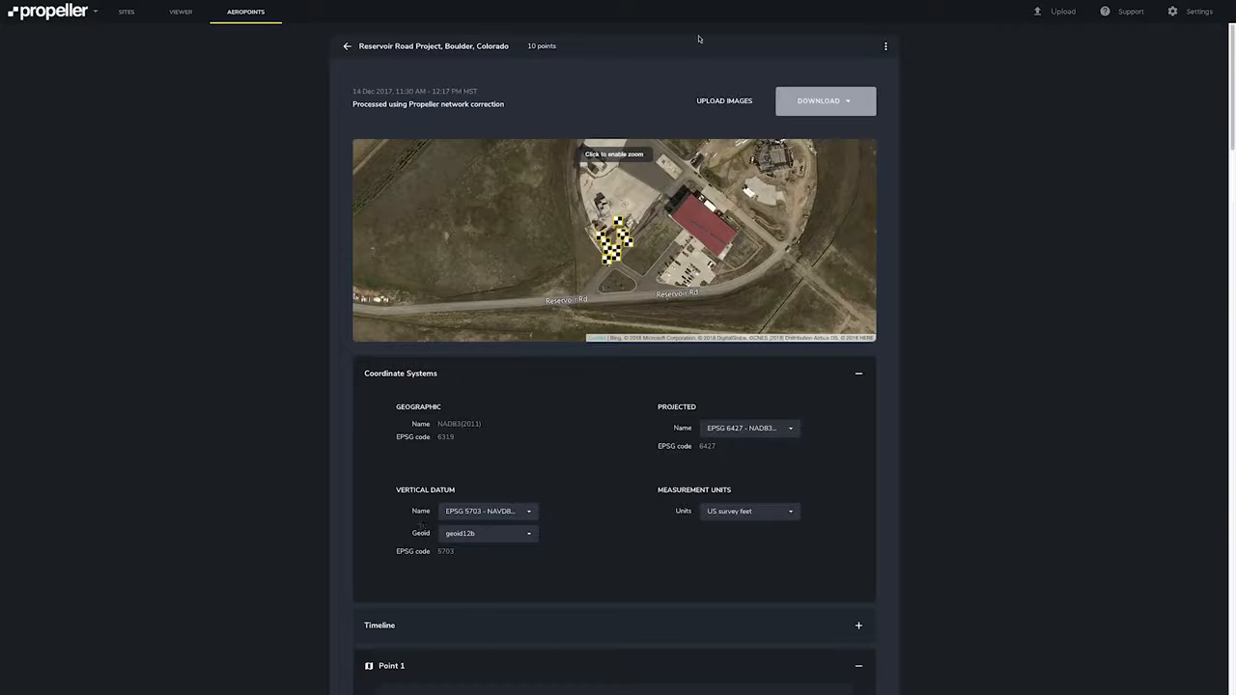
{"action": "left_click", "coordinate": [711, 101]}
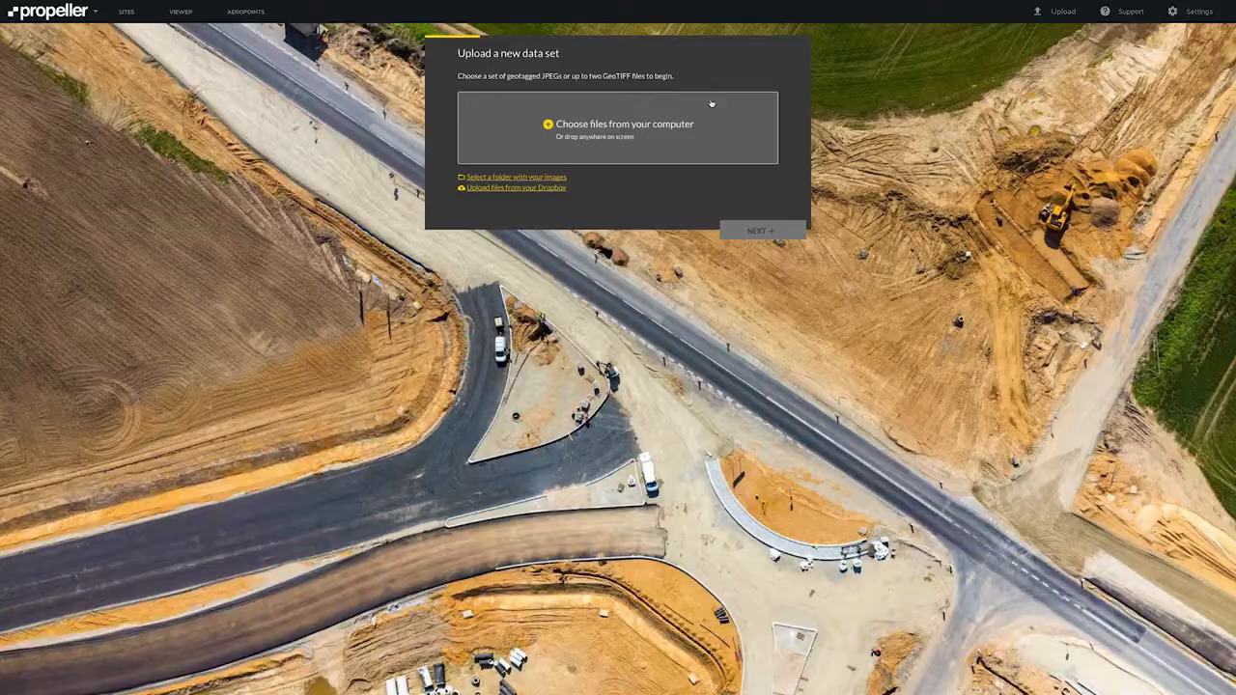
{"action": "key", "text": "alt+Left"}
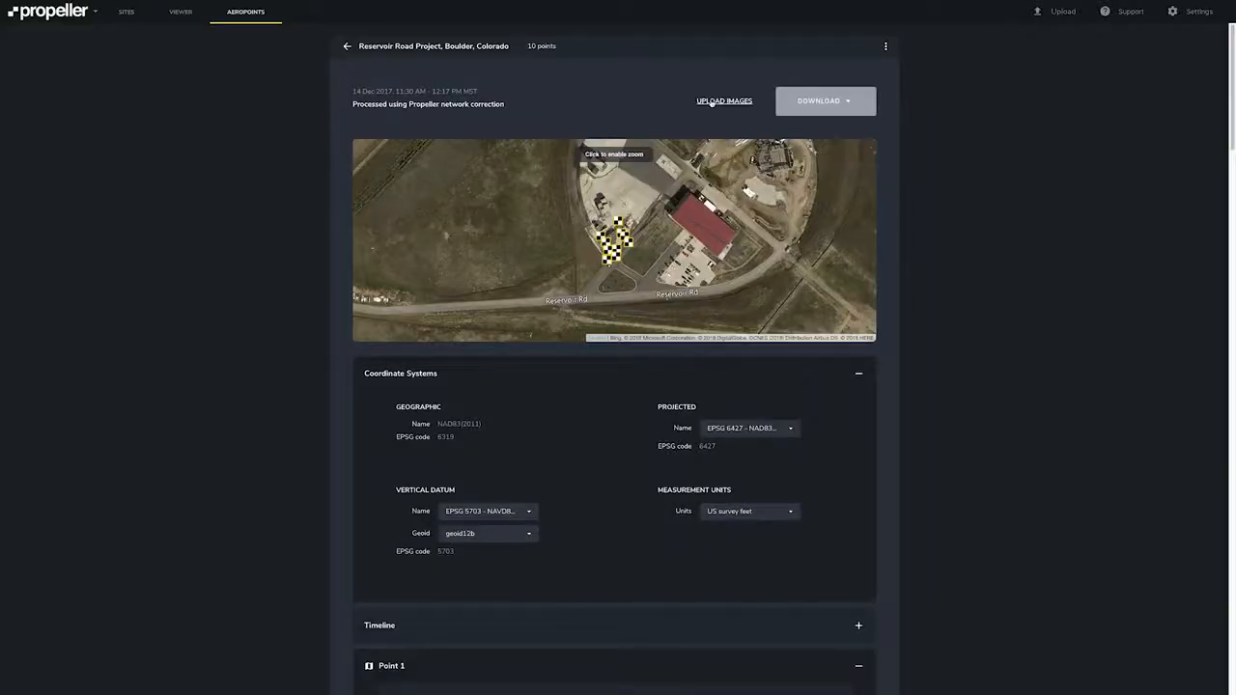
Open the flight's download options to view the export formats, then return to the flights list.
{"action": "left_click", "coordinate": [832, 104]}
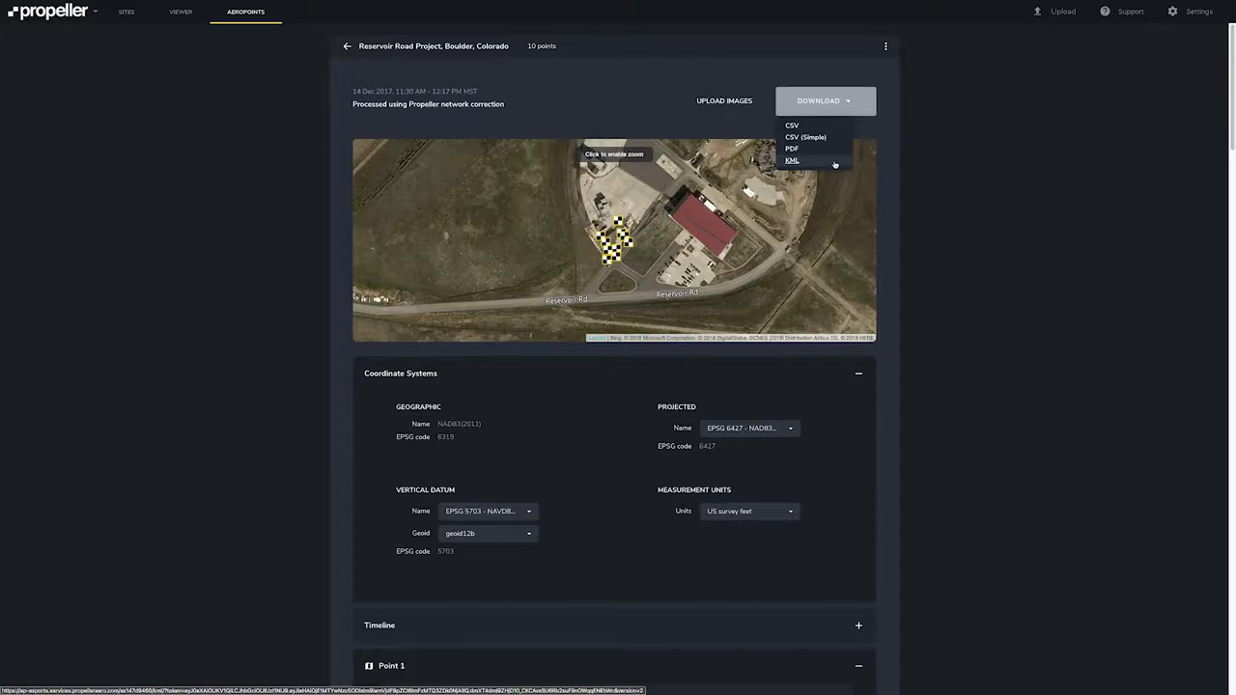
{"action": "left_click", "coordinate": [946, 178]}
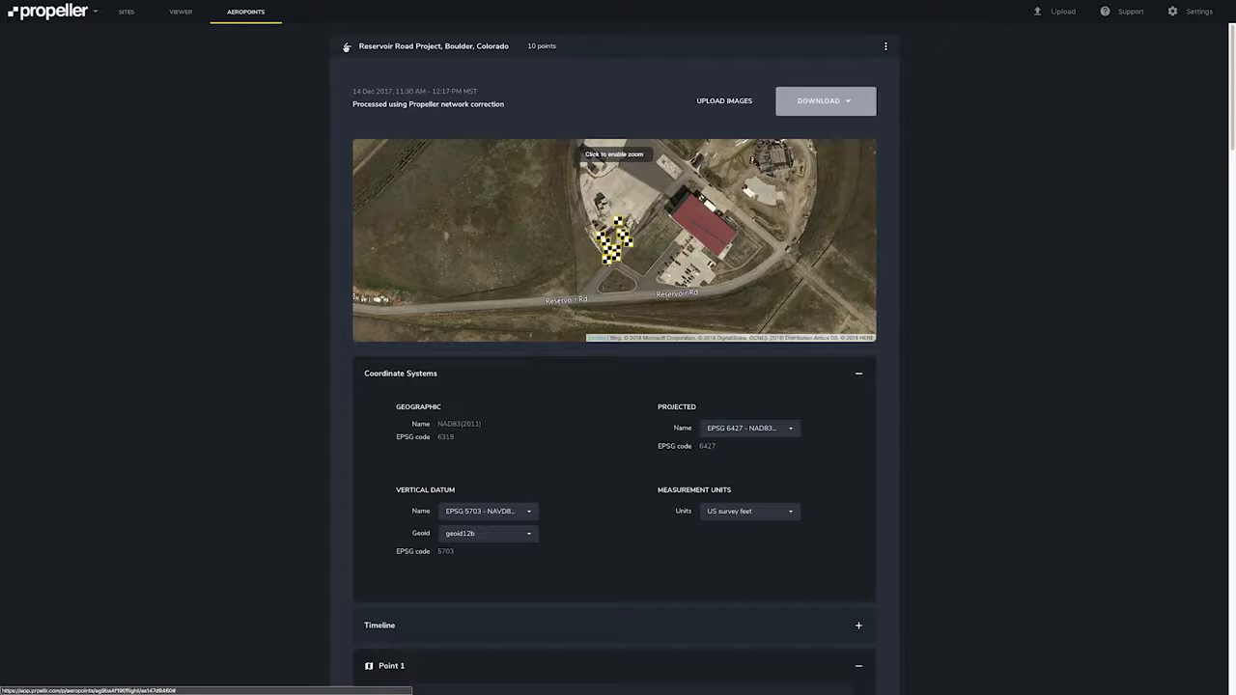
{"action": "left_click", "coordinate": [347, 46]}
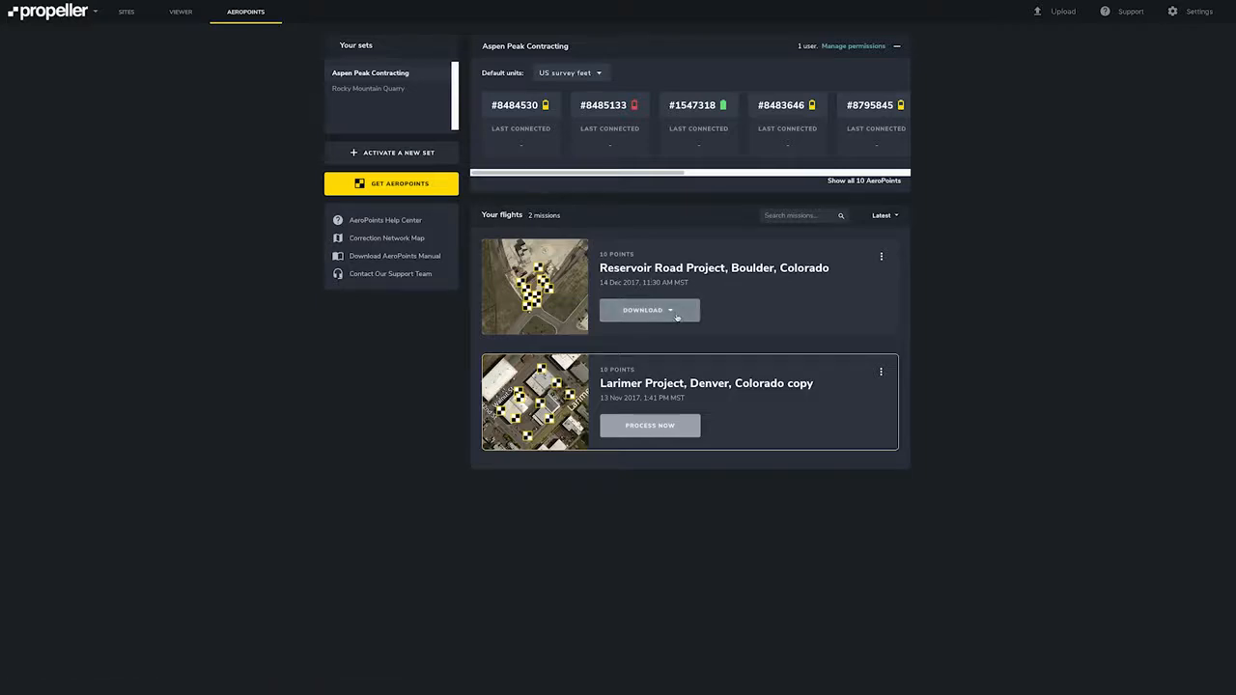
Open the Reservoir Road flight's download and more-options menus in the list to review their choices.
{"action": "left_click", "coordinate": [677, 316]}
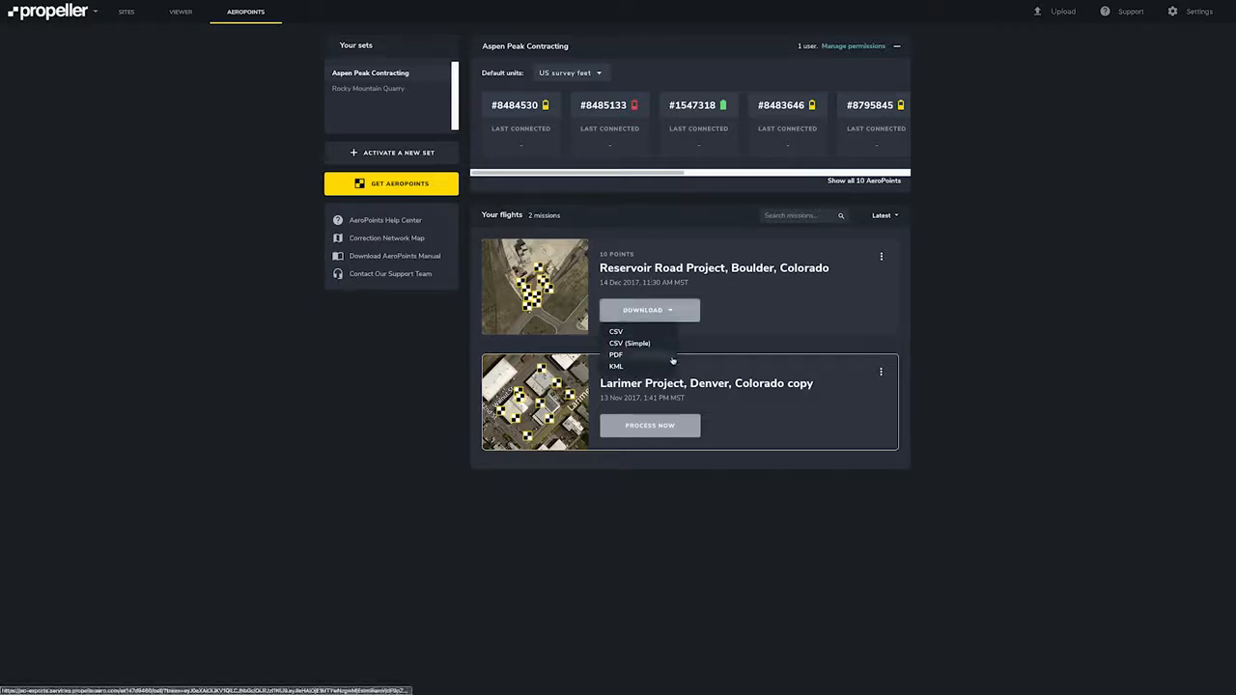
{"action": "left_click", "coordinate": [882, 259]}
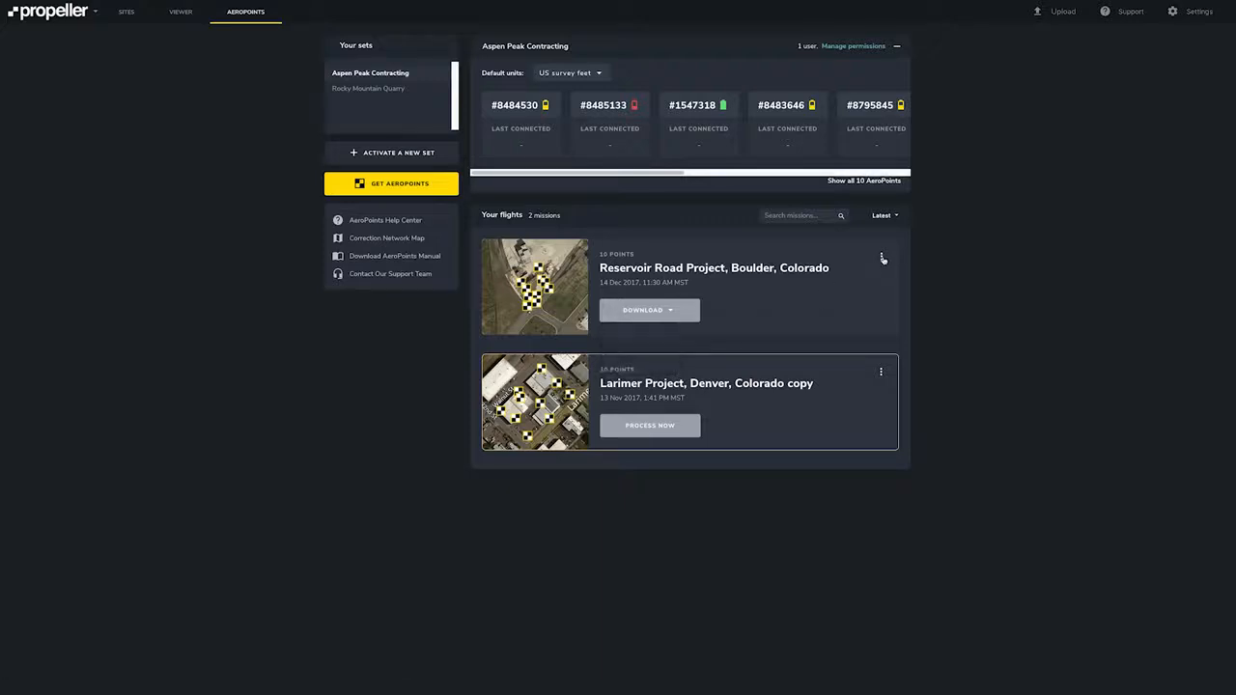
{"action": "left_click", "coordinate": [882, 259]}
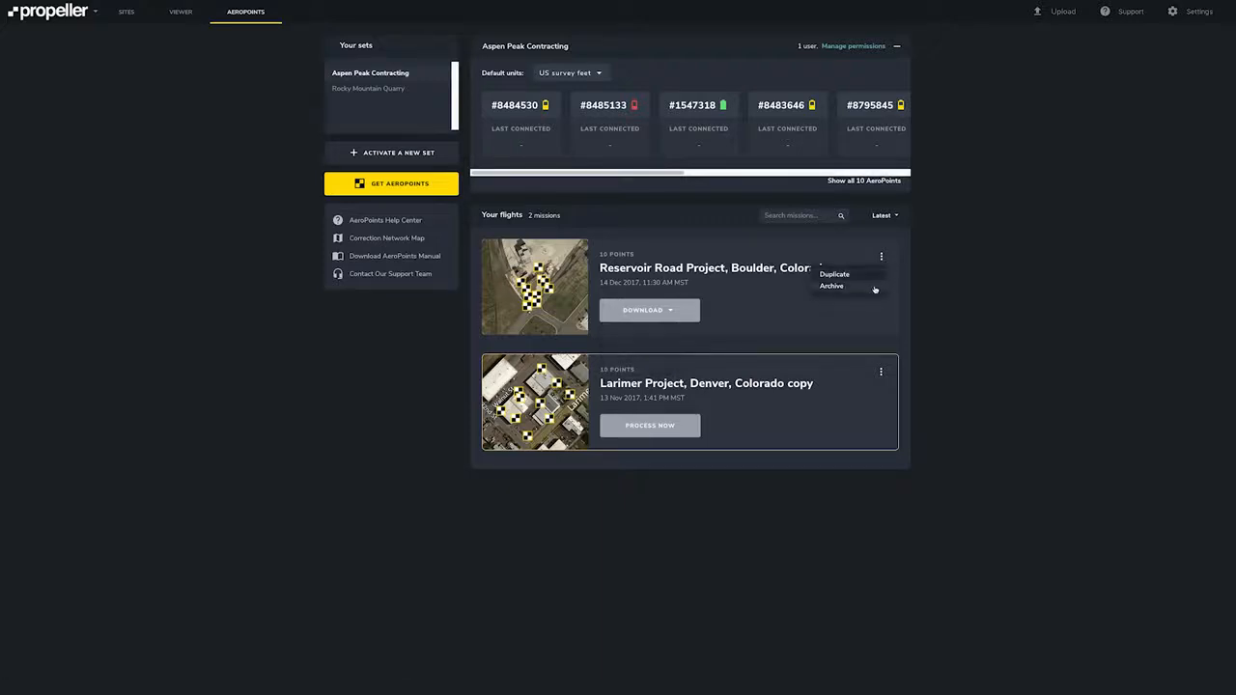
{"action": "left_click", "coordinate": [993, 303]}
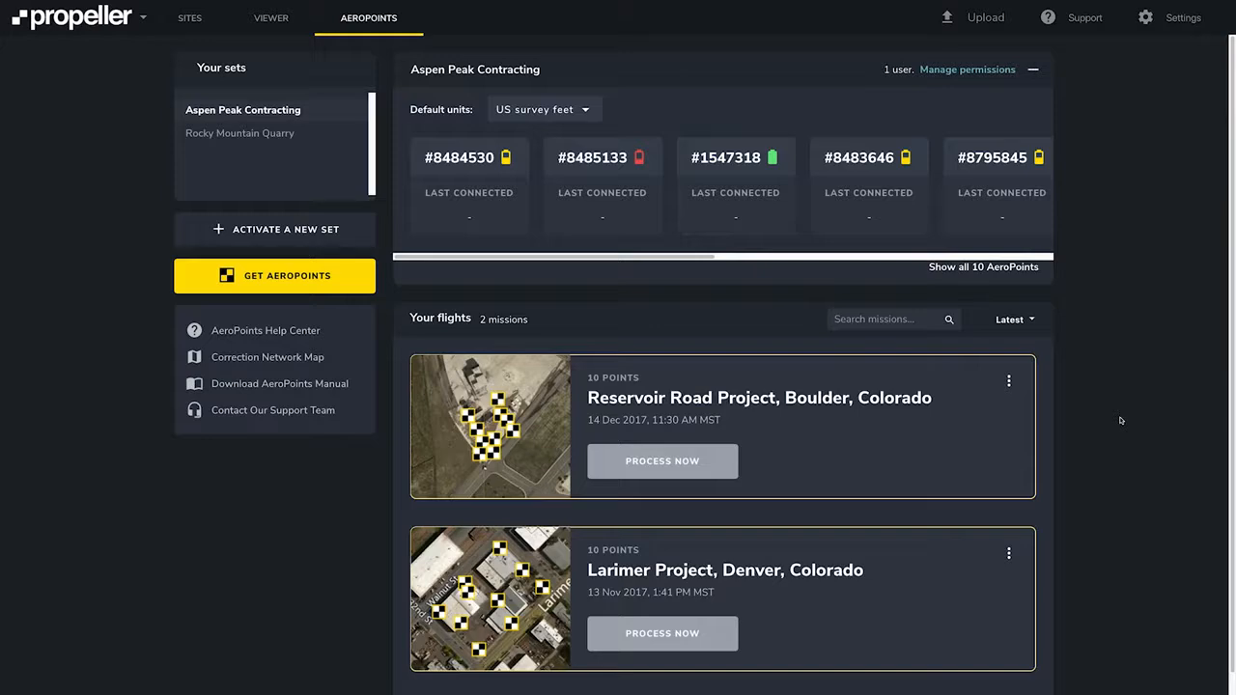
Start processing the Larimer Project flight with Global Survey Benchmark and select Point 1 on the map as the benchmark.
{"action": "left_click", "coordinate": [718, 632]}
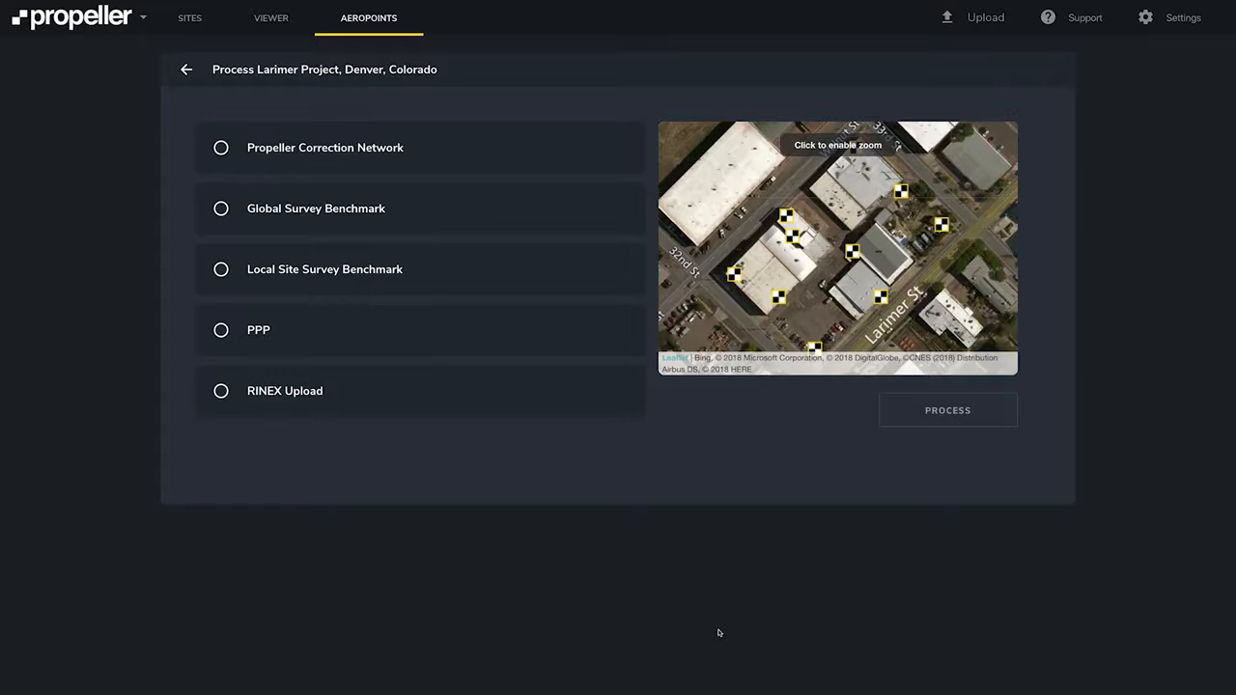
{"action": "left_click", "coordinate": [222, 209]}
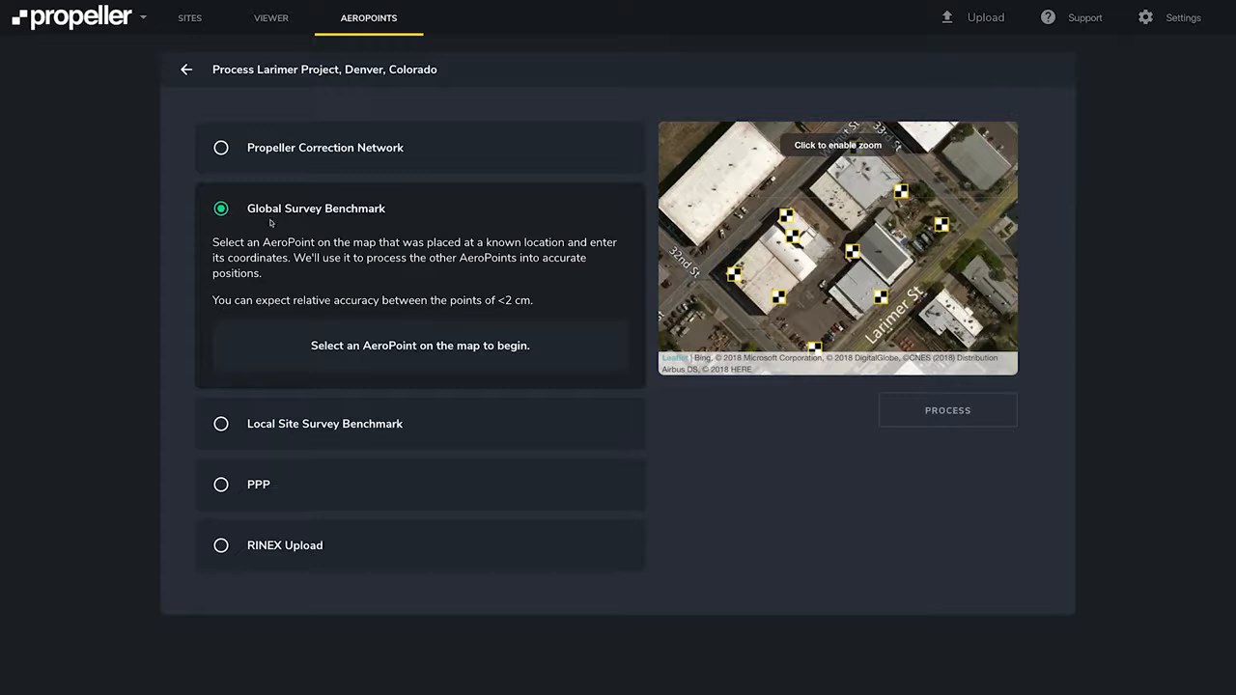
{"action": "left_click", "coordinate": [780, 298]}
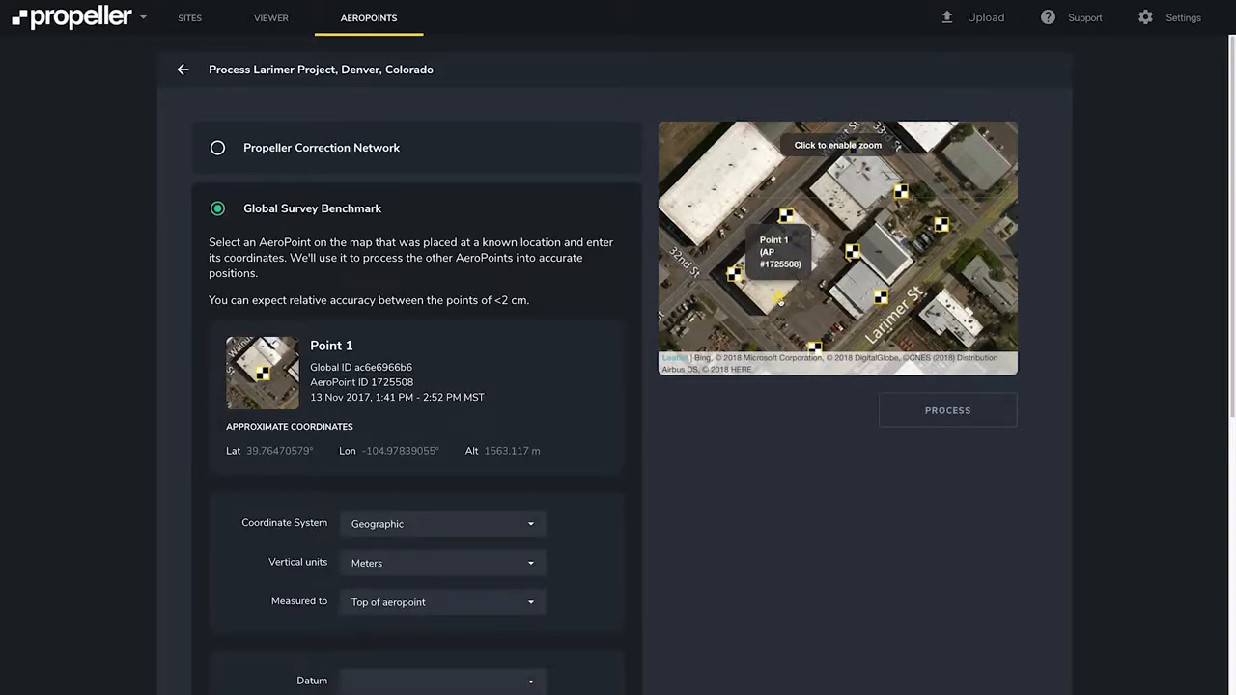
Review the benchmark's coordinate system, vertical units and measured-to options without changing them.
{"action": "scroll", "coordinate": [580, 416], "scroll_direction": "down", "scroll_amount": 1}
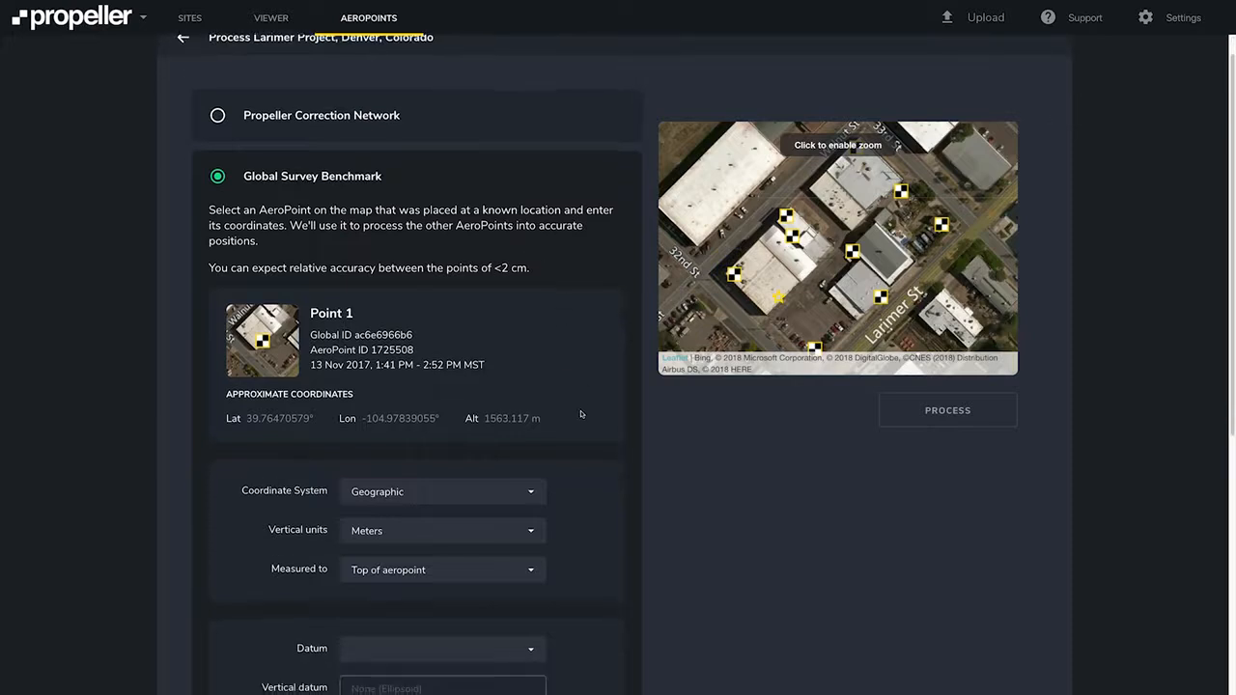
{"action": "scroll", "coordinate": [579, 414], "scroll_direction": "down", "scroll_amount": 1}
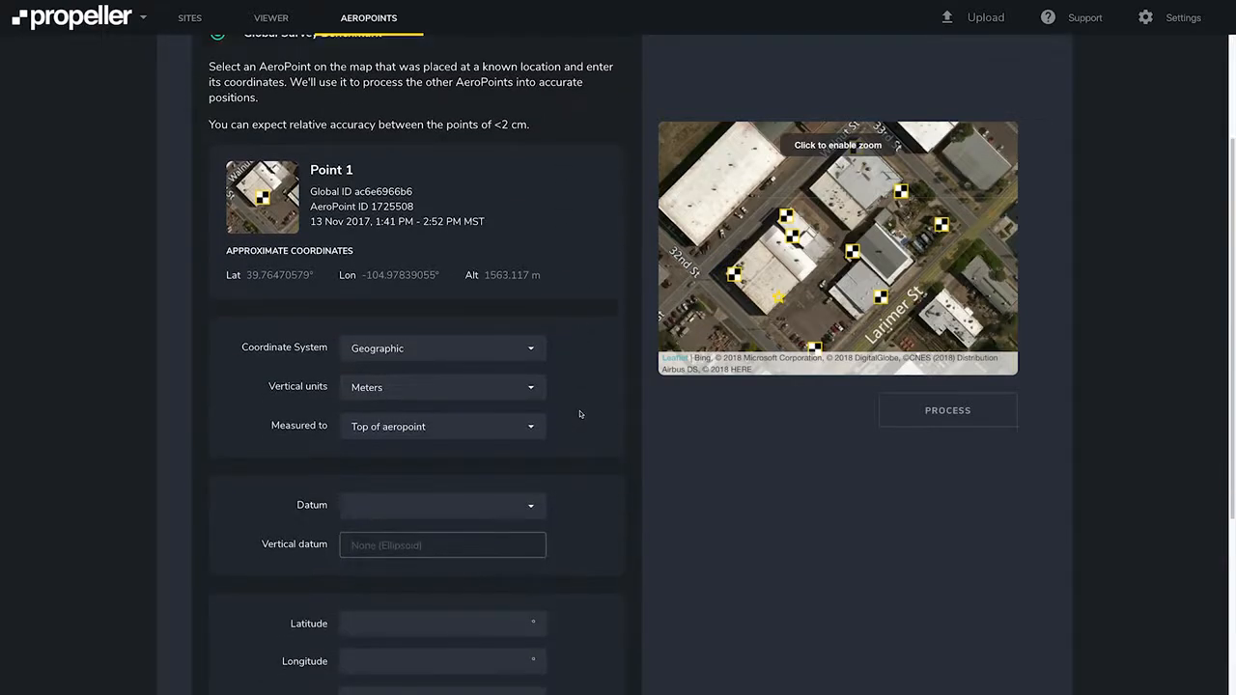
{"action": "left_click", "coordinate": [534, 352]}
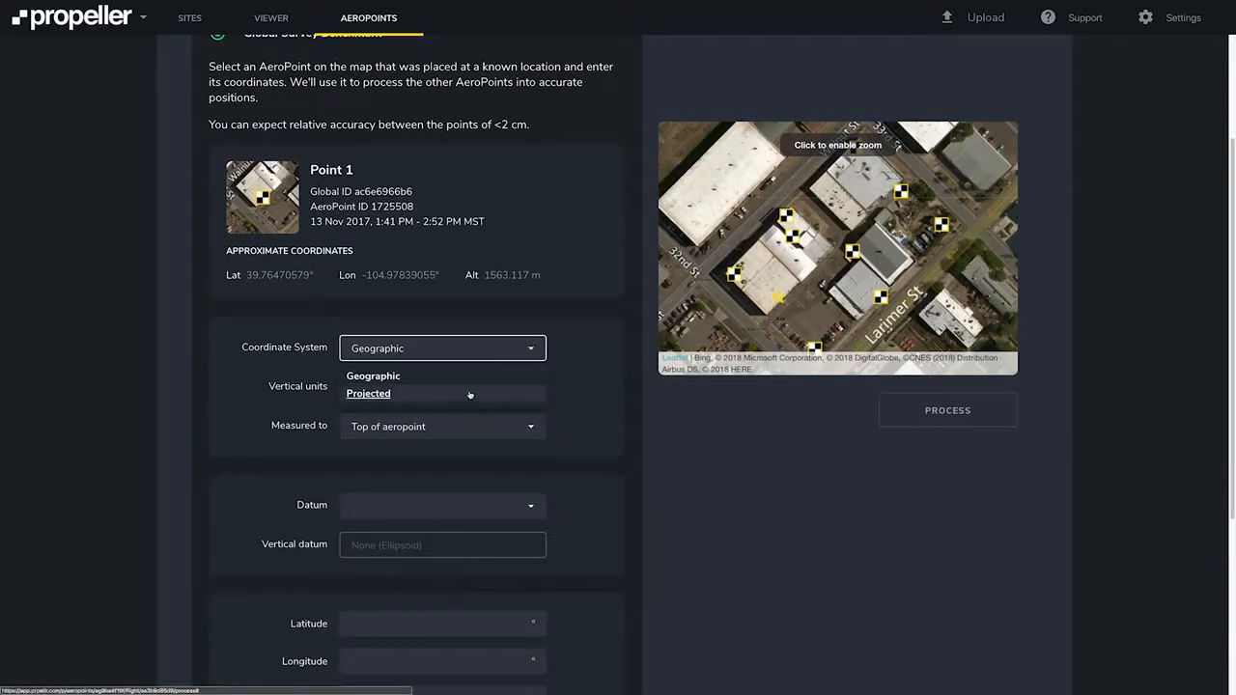
{"action": "left_click", "coordinate": [533, 352]}
{"action": "left_click", "coordinate": [529, 386]}
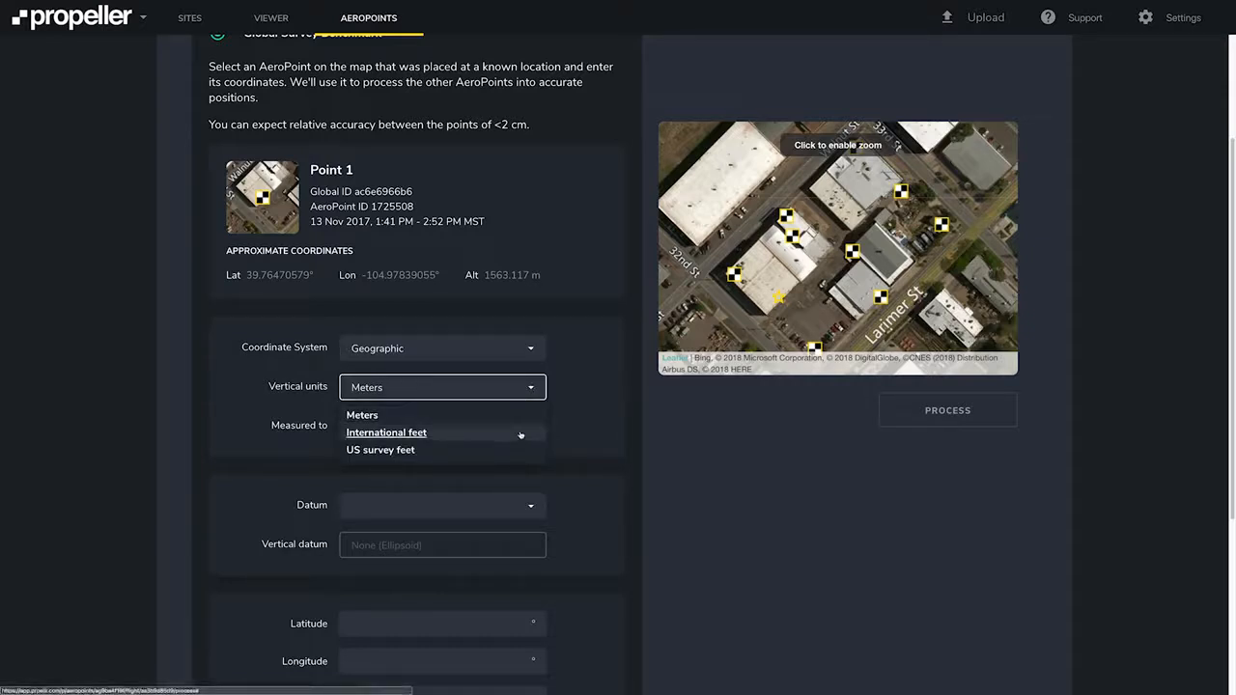
{"action": "left_click", "coordinate": [531, 387]}
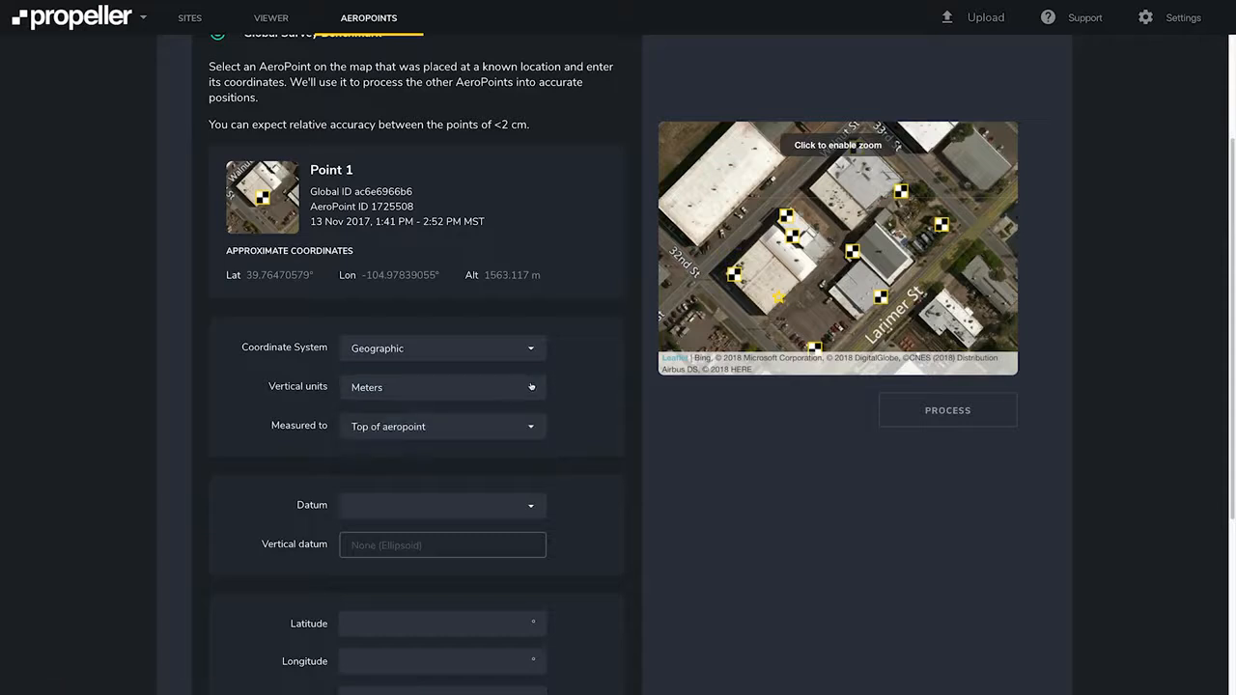
{"action": "left_click", "coordinate": [532, 432]}
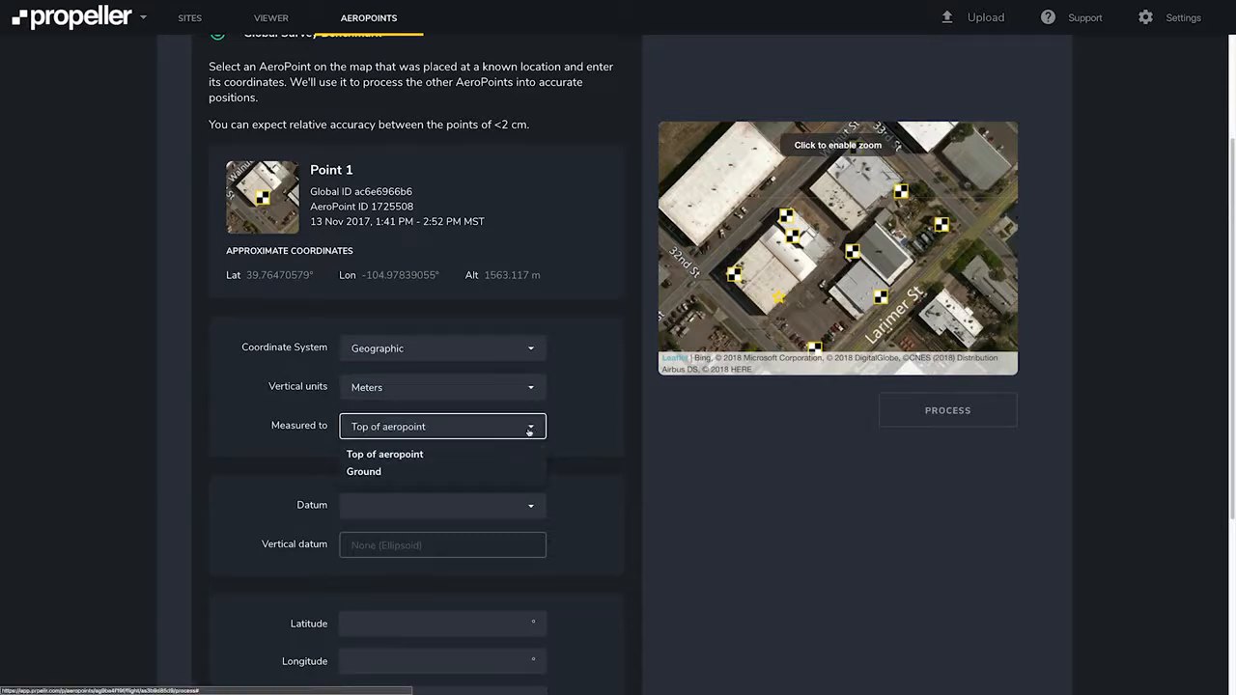
{"action": "left_click", "coordinate": [530, 429]}
Browse the benchmark's datum list without choosing a datum.
{"action": "scroll", "coordinate": [531, 430], "scroll_direction": "down", "scroll_amount": 1}
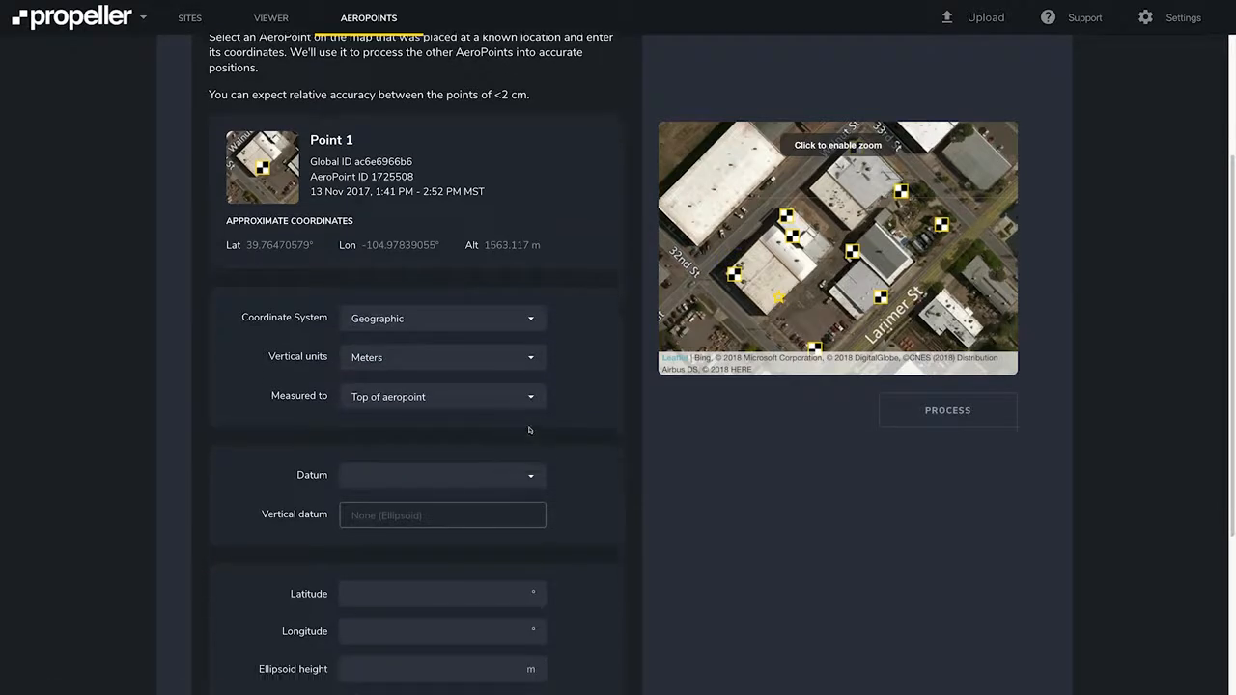
{"action": "left_click", "coordinate": [530, 474]}
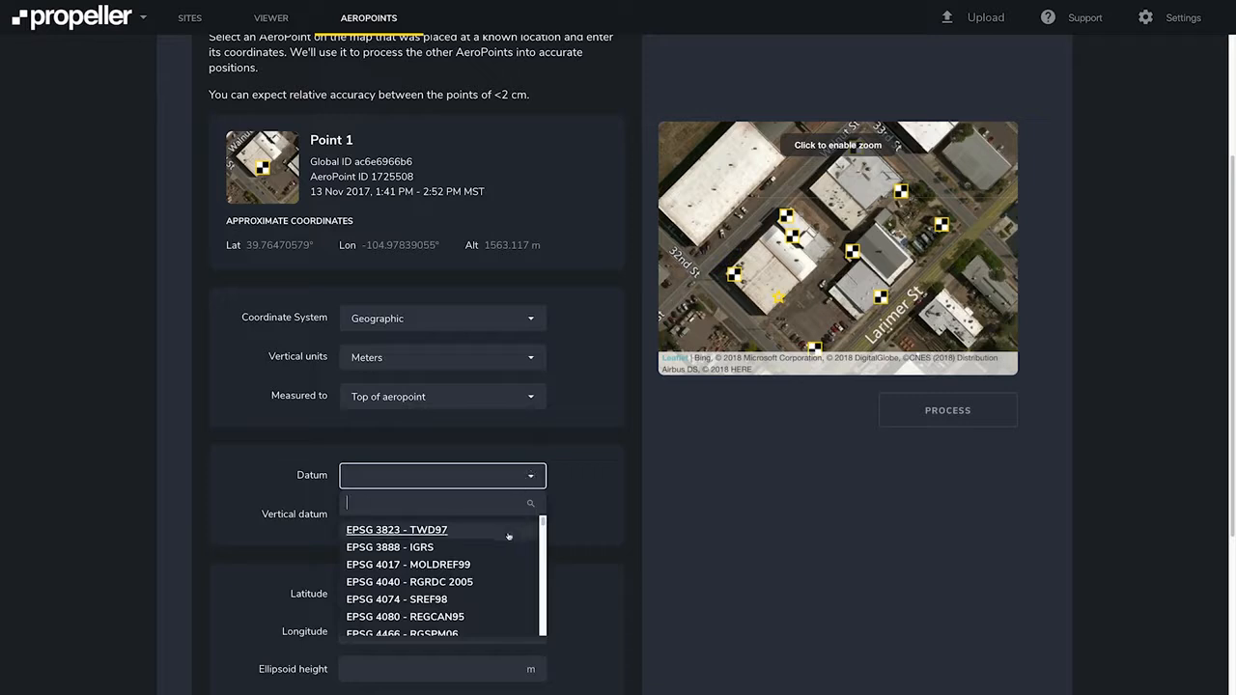
{"action": "scroll", "coordinate": [491, 572], "scroll_direction": "down", "scroll_amount": 10}
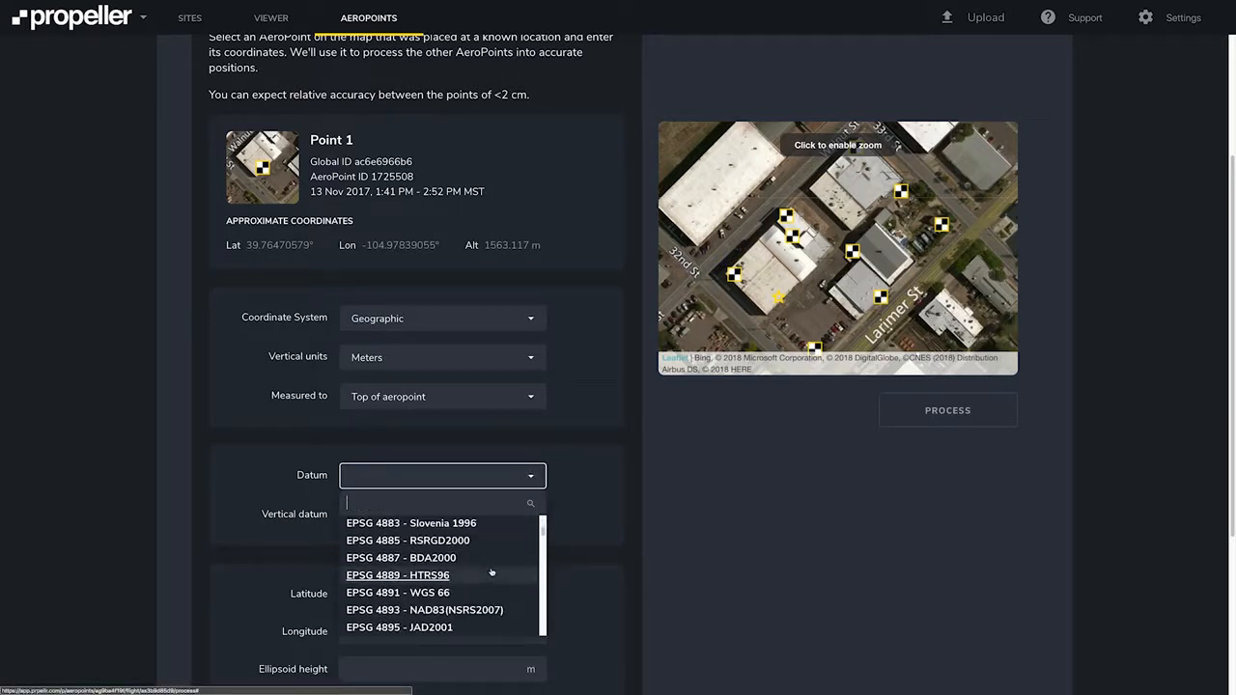
{"action": "scroll", "coordinate": [492, 573], "scroll_direction": "down", "scroll_amount": 10}
{"action": "scroll", "coordinate": [491, 573], "scroll_direction": "down", "scroll_amount": 3}
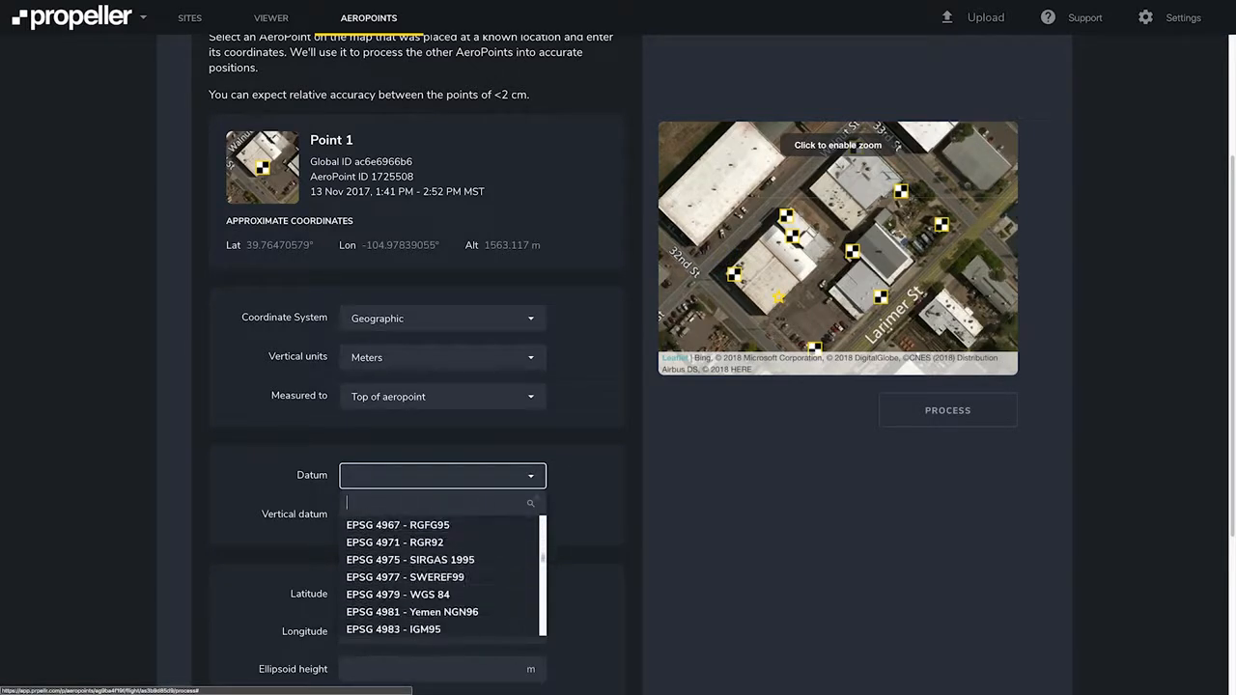
{"action": "left_click", "coordinate": [565, 484]}
{"action": "scroll", "coordinate": [563, 482], "scroll_direction": "down", "scroll_amount": 1}
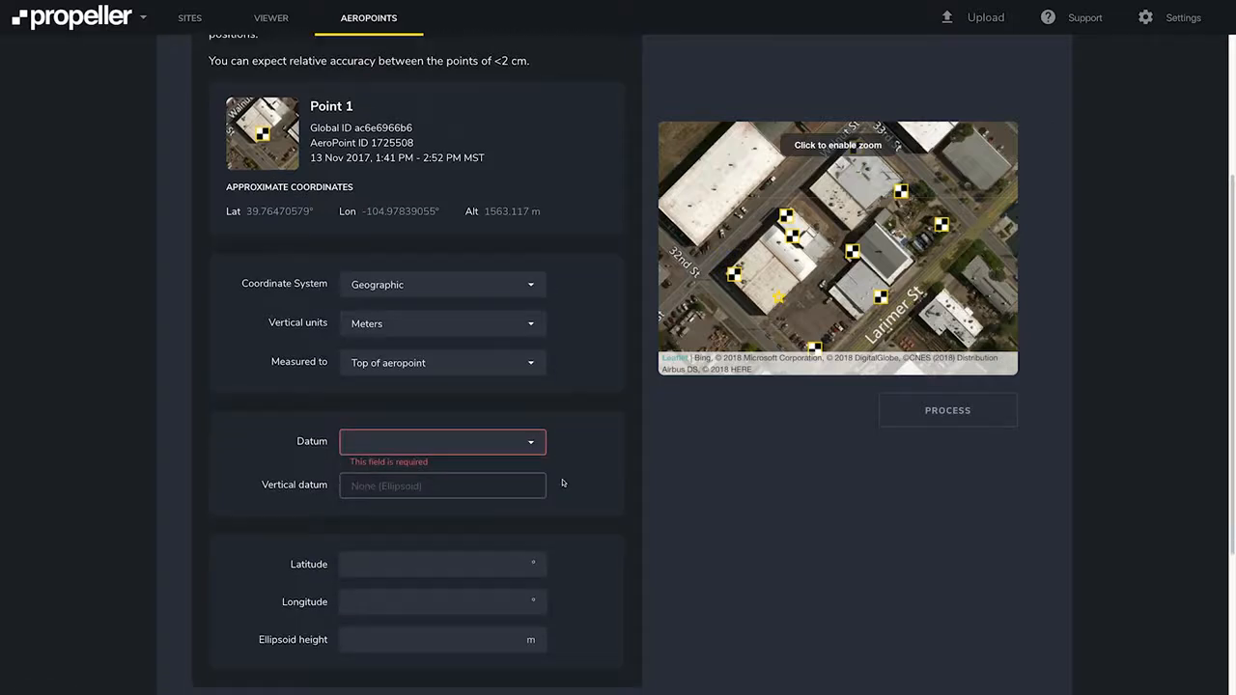
Switch the benchmark to Projected coordinates in US survey feet, Easting 3146638.594, Northing 1703844.926, NAVD88 height 5198.355.
{"action": "left_click", "coordinate": [488, 285]}
{"action": "left_click", "coordinate": [462, 331]}
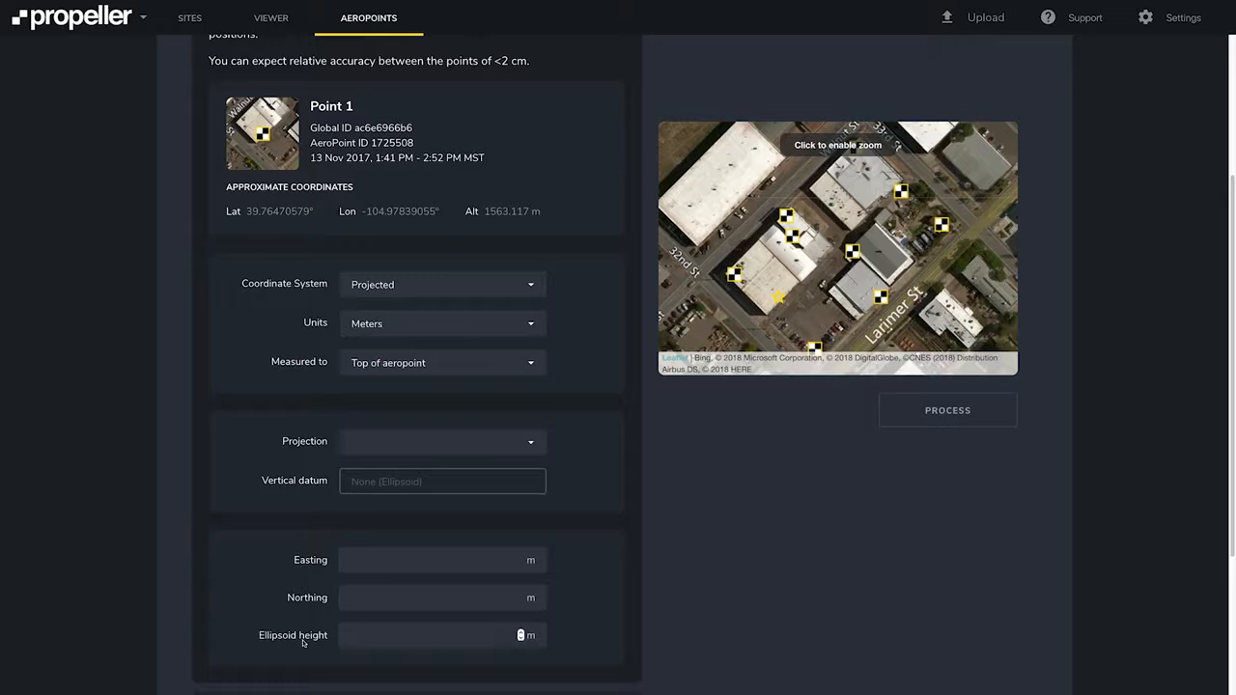
{"action": "scroll", "coordinate": [311, 630], "scroll_direction": "up", "scroll_amount": 1}
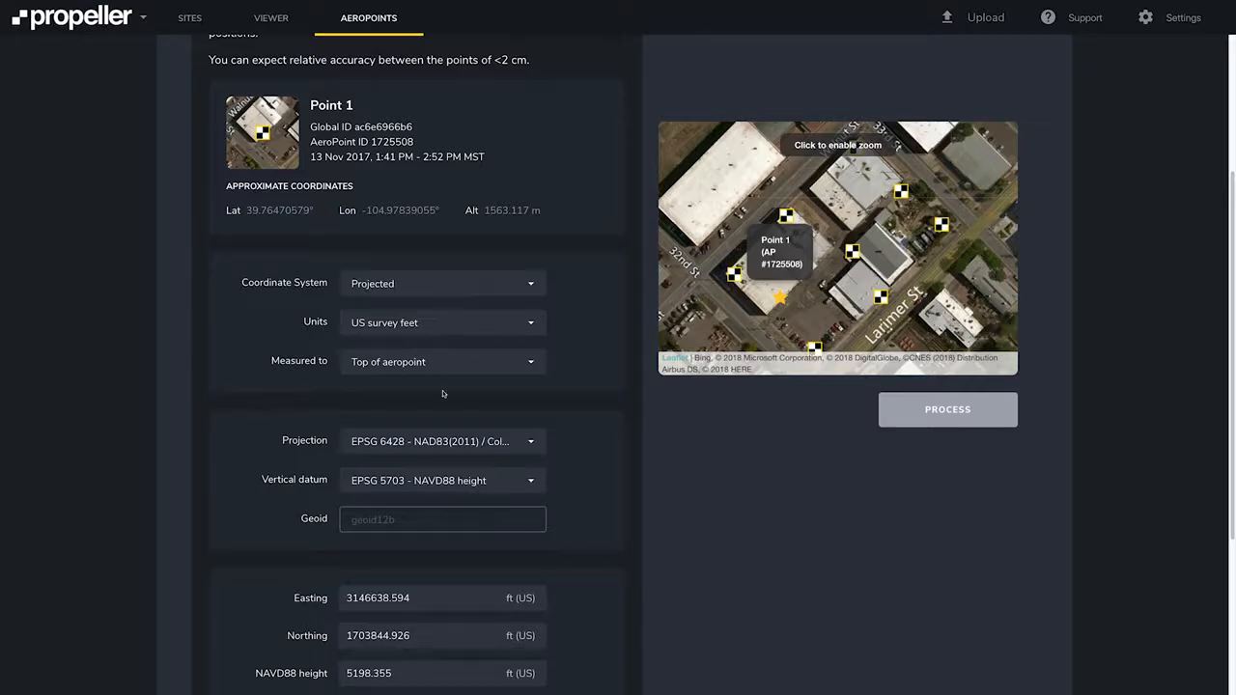
Review the Colorado projection and vertical datum choices, then start processing the flight with this benchmark.
{"action": "left_click", "coordinate": [518, 446]}
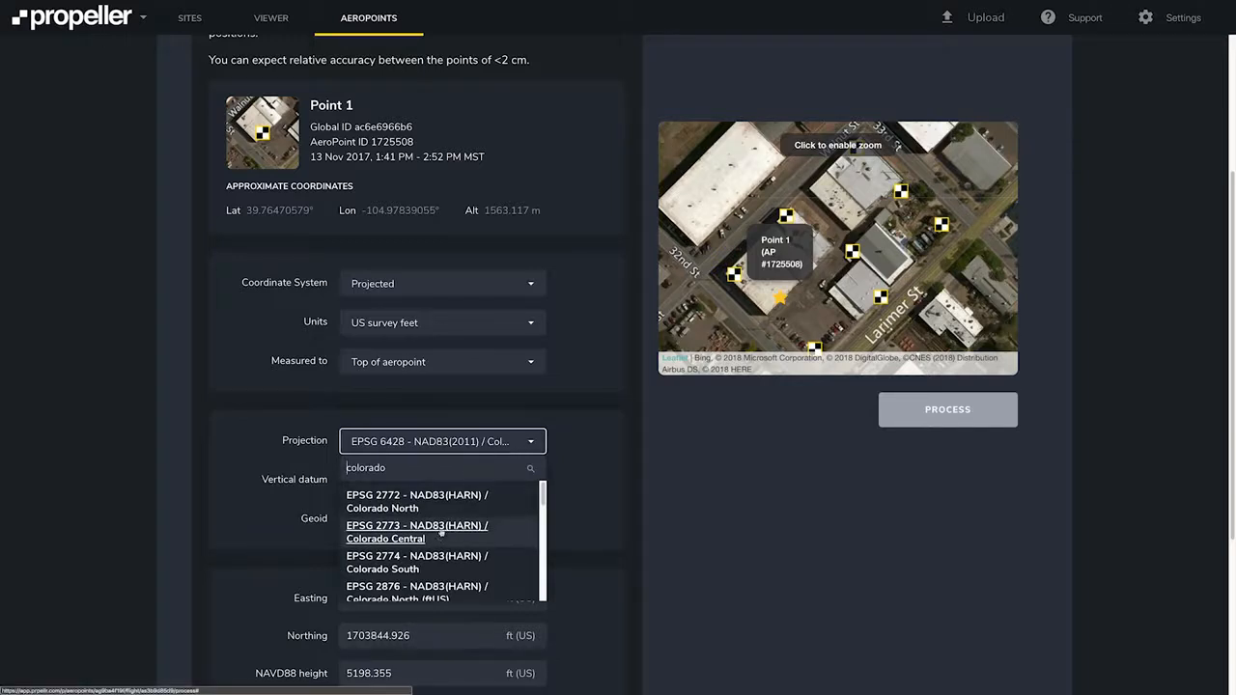
{"action": "left_click", "coordinate": [537, 443]}
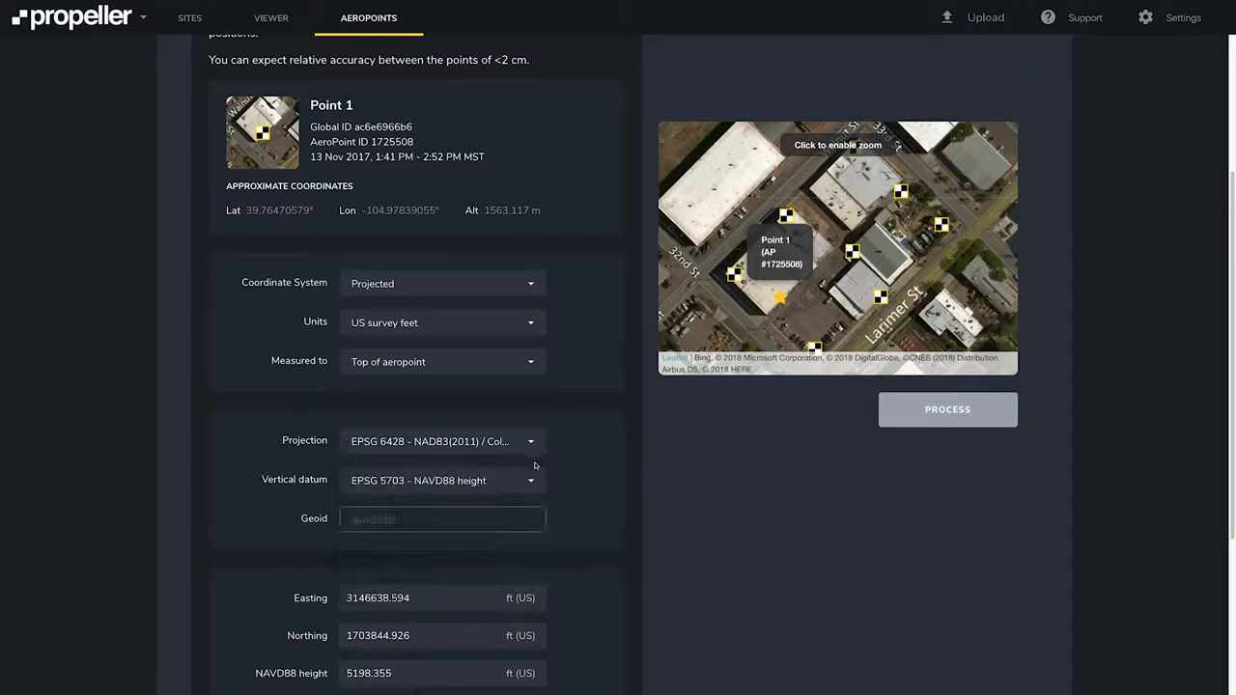
{"action": "left_click", "coordinate": [528, 481]}
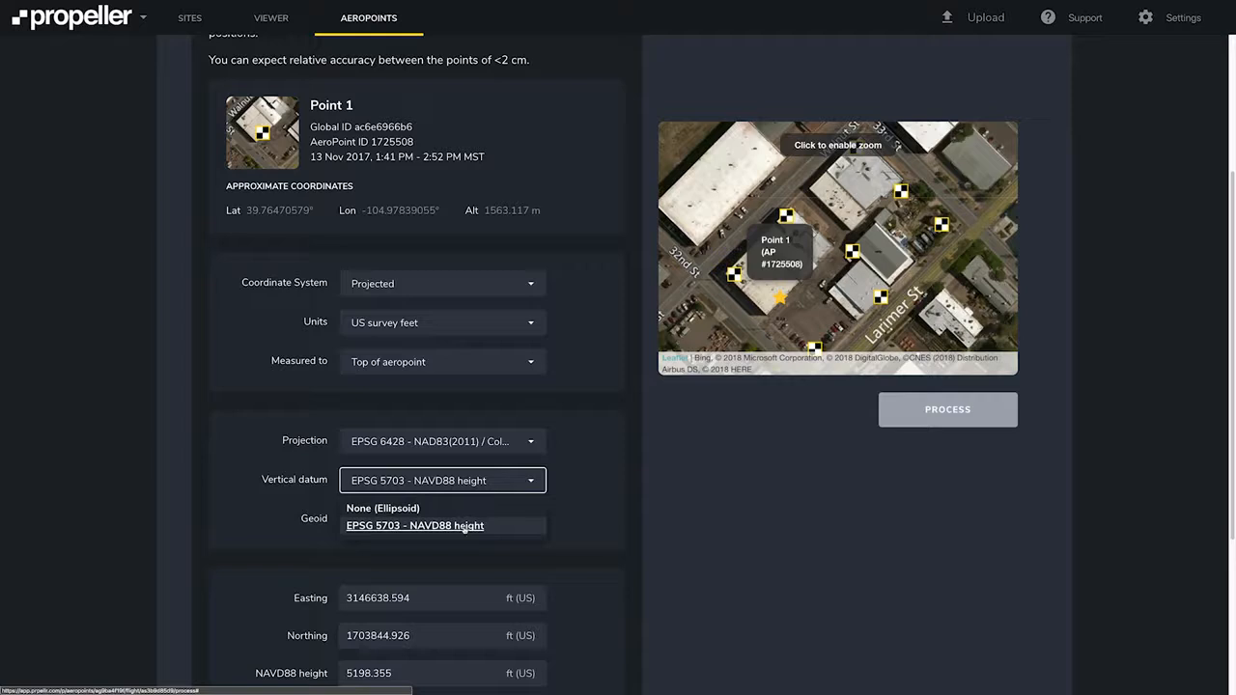
{"action": "left_click", "coordinate": [533, 481]}
{"action": "scroll", "coordinate": [534, 483], "scroll_direction": "down", "scroll_amount": 2}
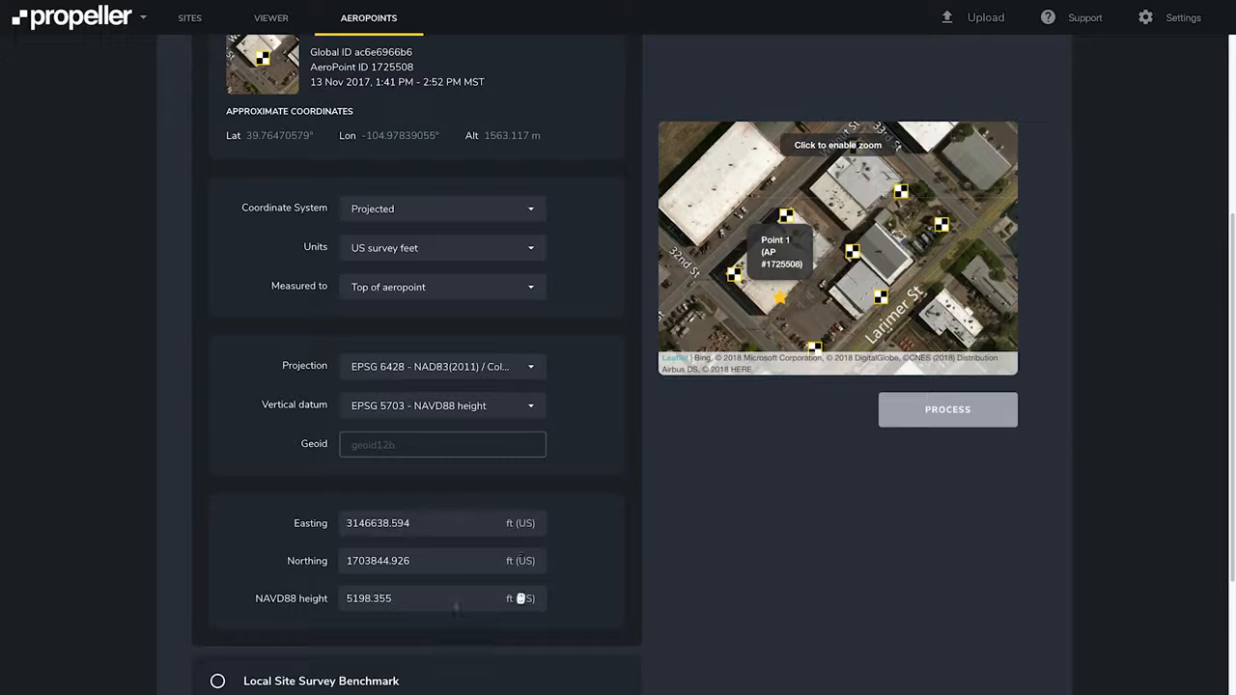
{"action": "left_click", "coordinate": [946, 412]}
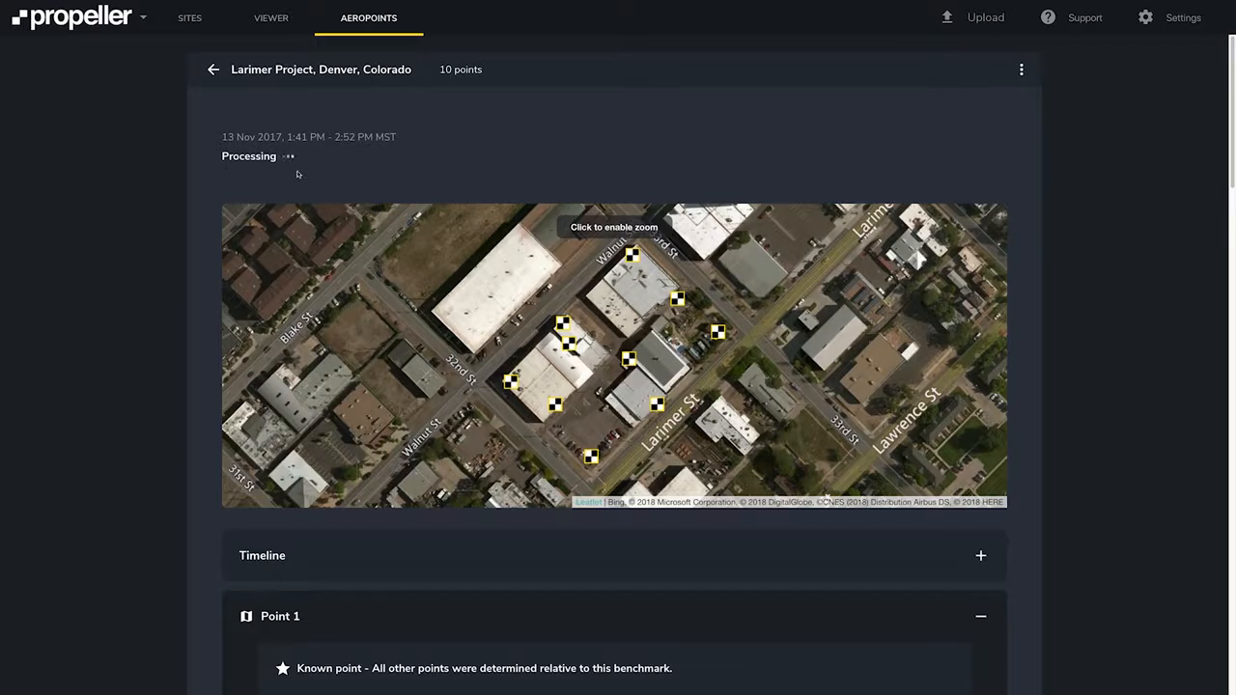
Expand the processed flight's Coordinate Systems section.
{"action": "scroll", "coordinate": [297, 174], "scroll_direction": "down", "scroll_amount": 2}
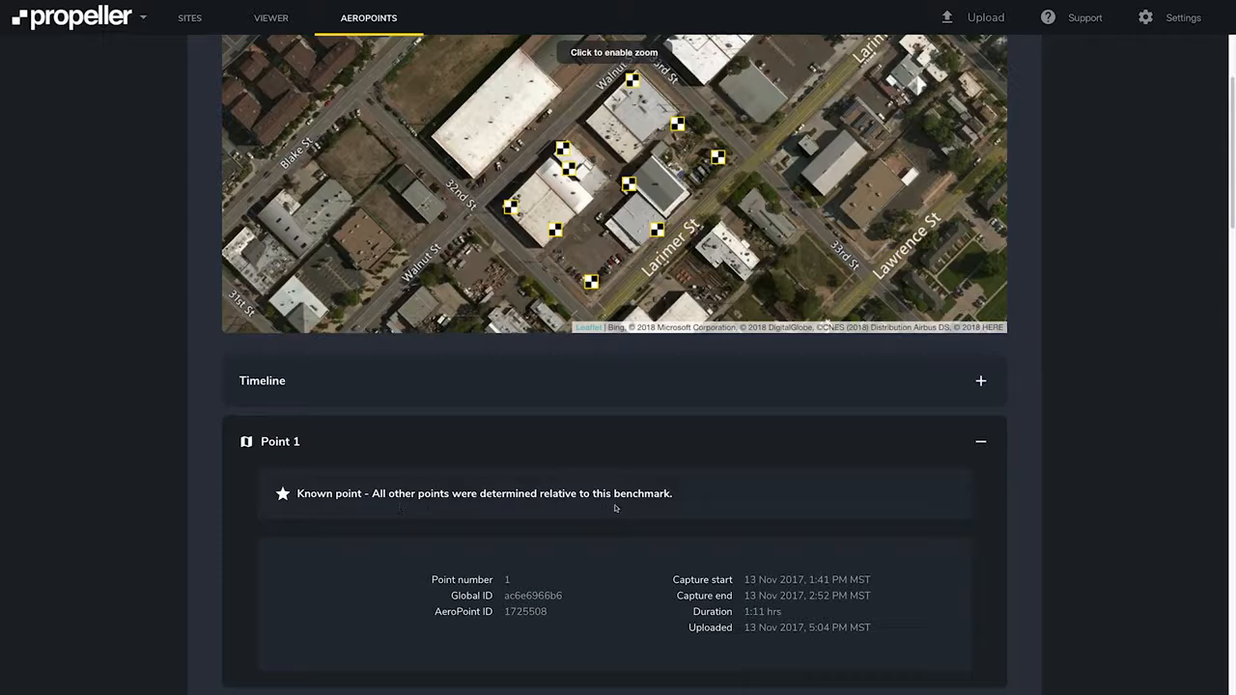
{"action": "mouse_move", "coordinate": [557, 232]}
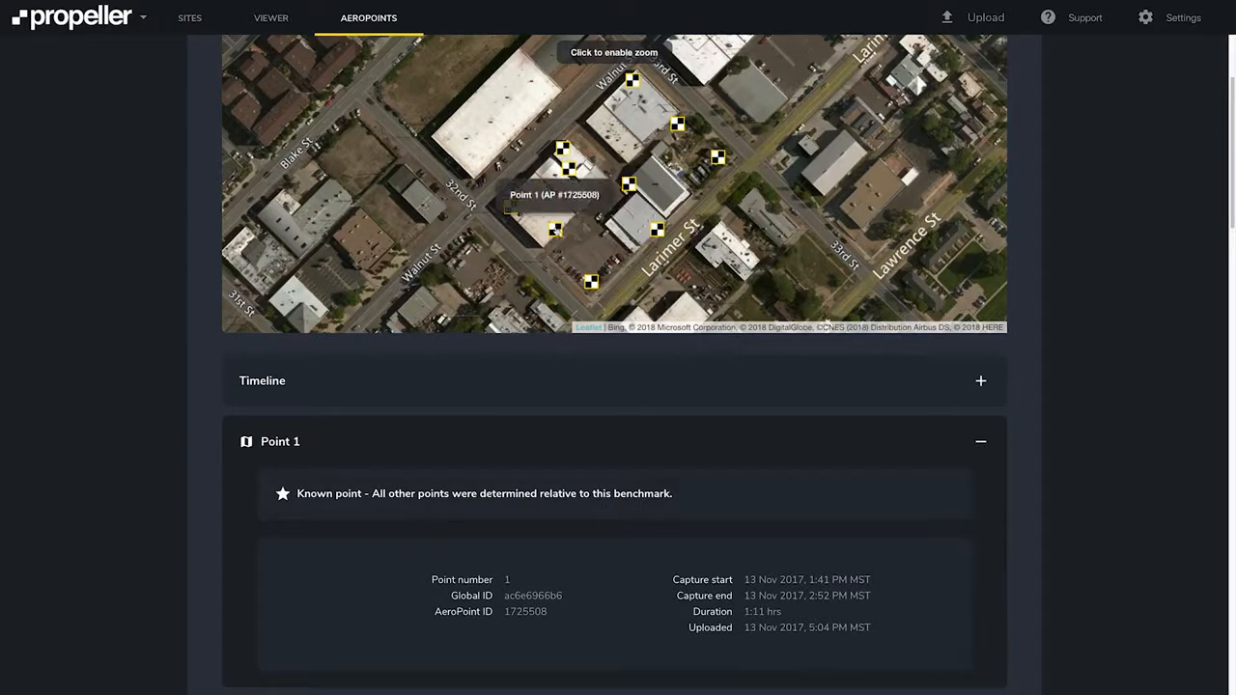
{"action": "scroll", "coordinate": [556, 232], "scroll_direction": "up", "scroll_amount": 2}
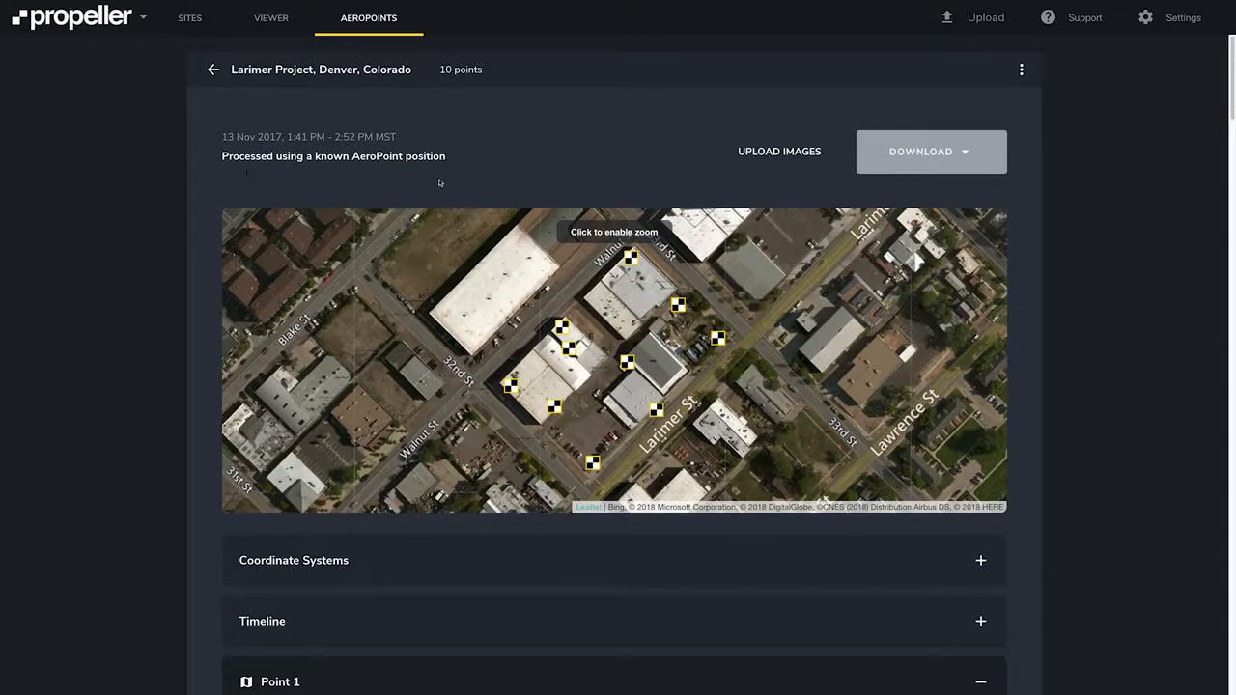
{"action": "scroll", "coordinate": [440, 181], "scroll_direction": "down", "scroll_amount": 2}
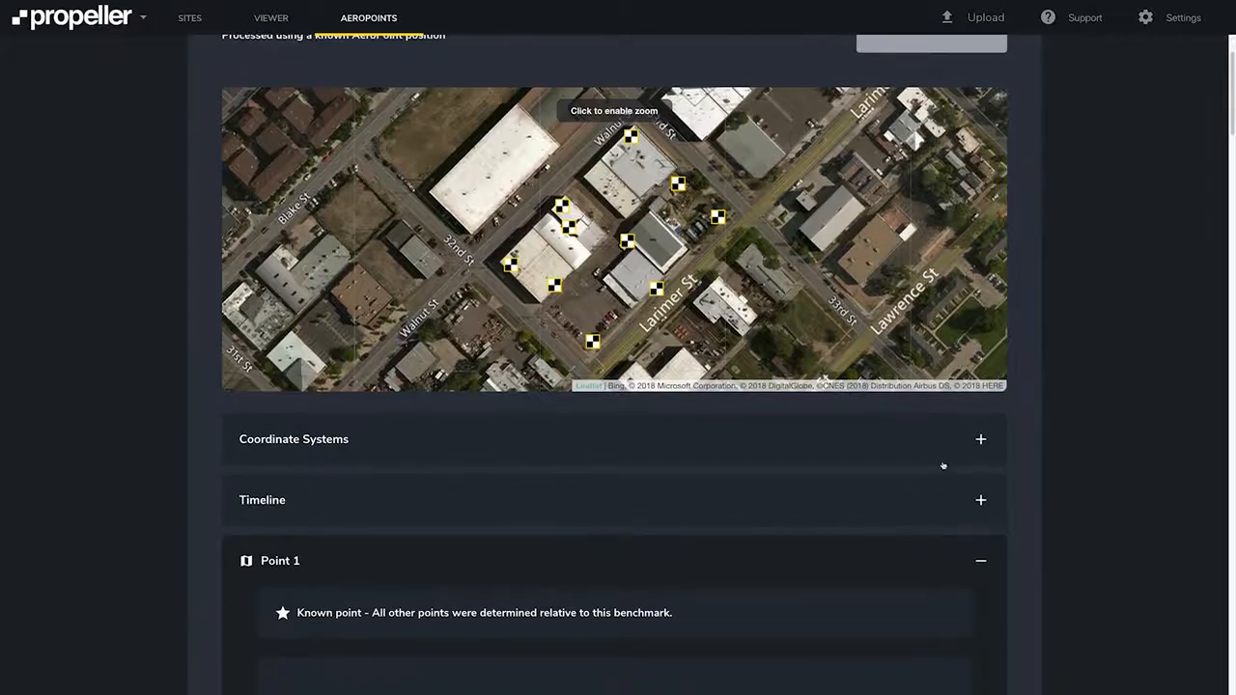
{"action": "left_click", "coordinate": [982, 440]}
{"action": "scroll", "coordinate": [953, 447], "scroll_direction": "down", "scroll_amount": 3}
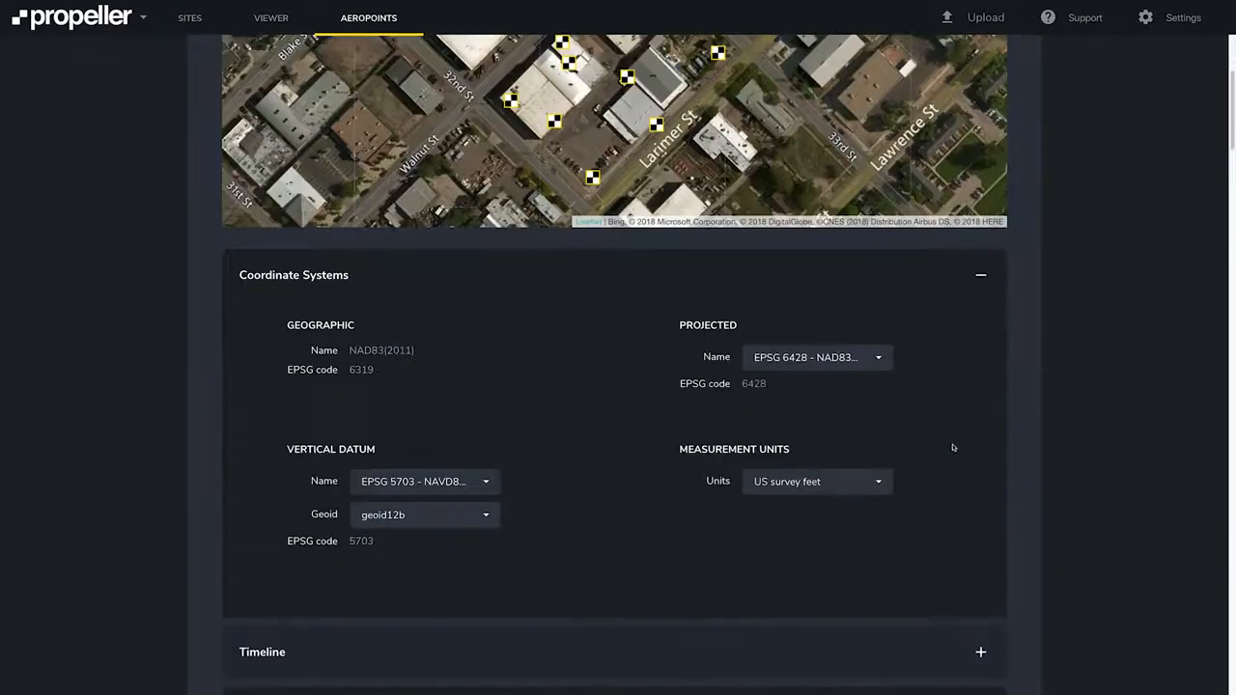
Review the projected coordinate system and measurement unit options without changing them.
{"action": "left_click", "coordinate": [878, 360]}
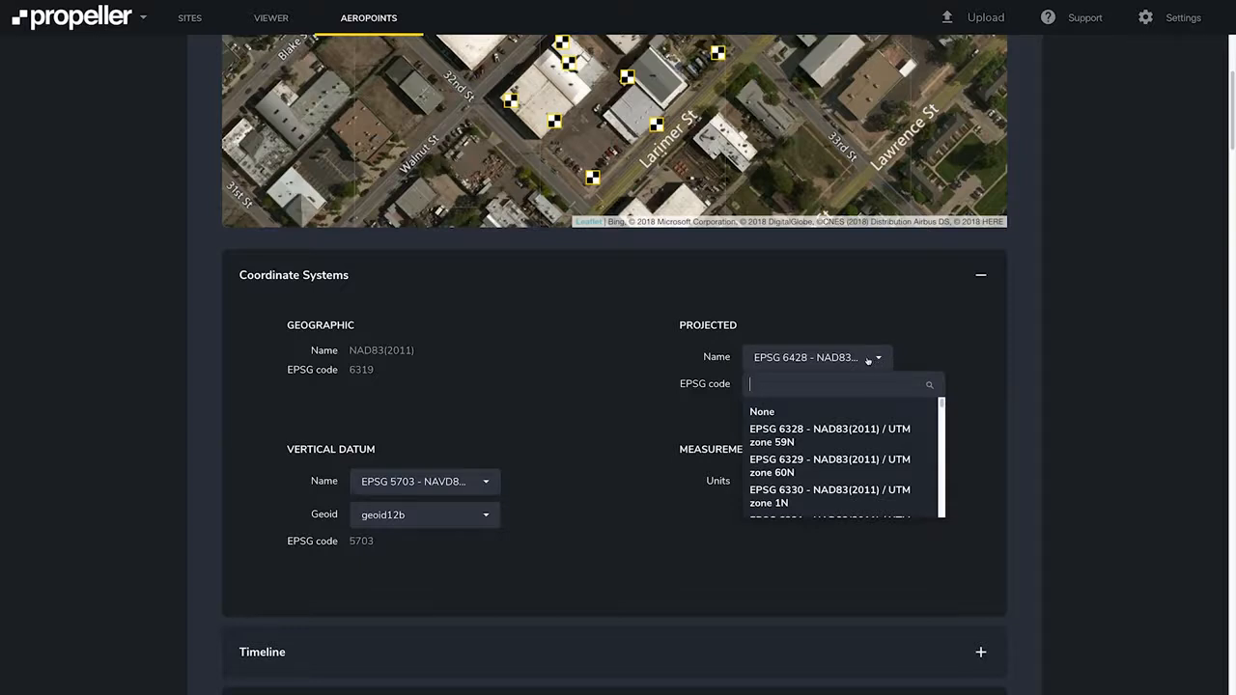
{"action": "left_click", "coordinate": [868, 360]}
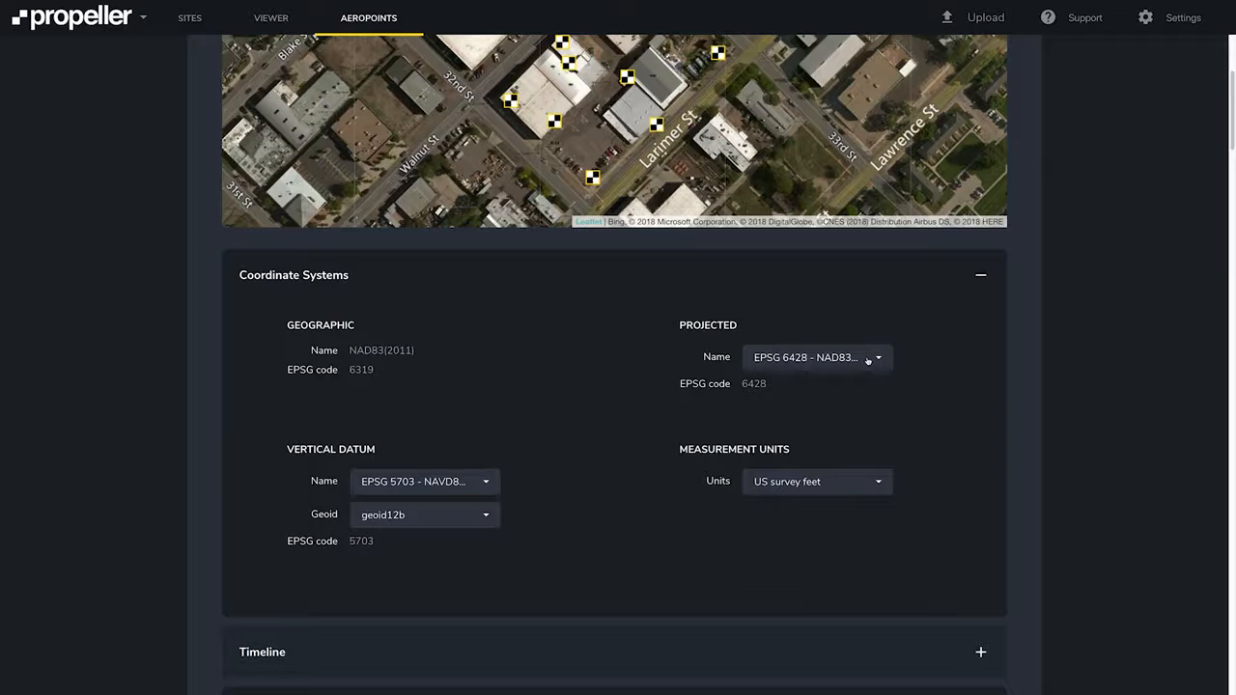
{"action": "left_click", "coordinate": [867, 485]}
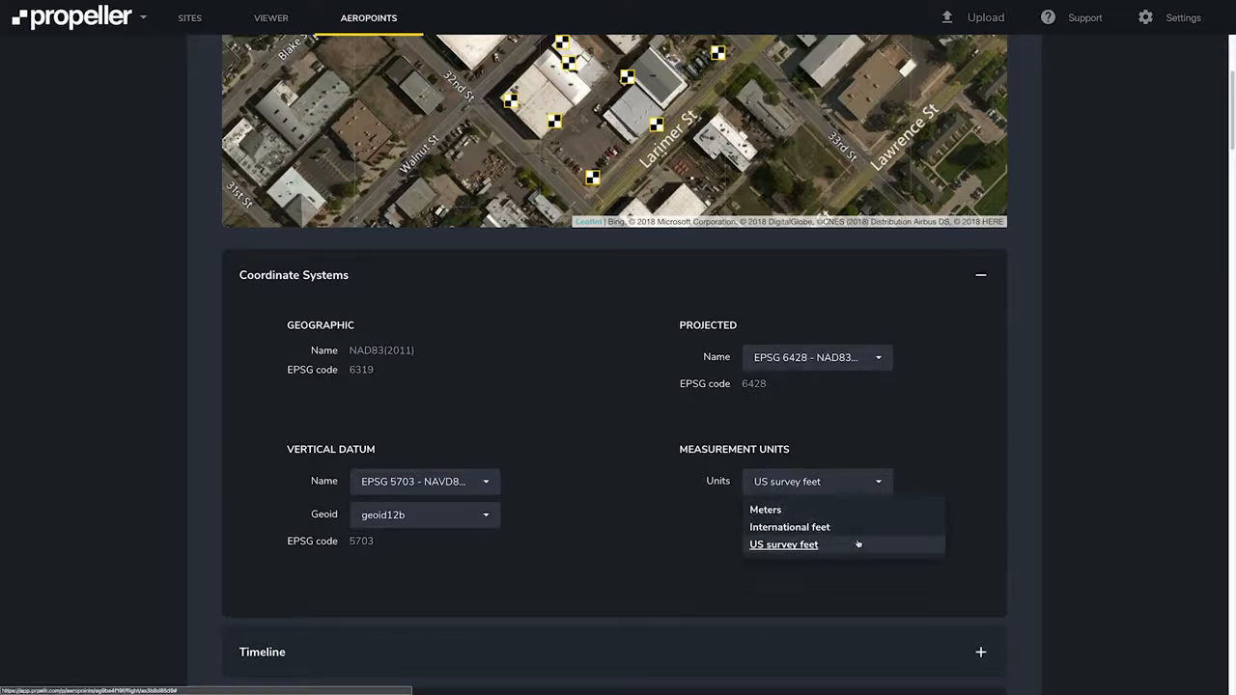
{"action": "left_click", "coordinate": [879, 484]}
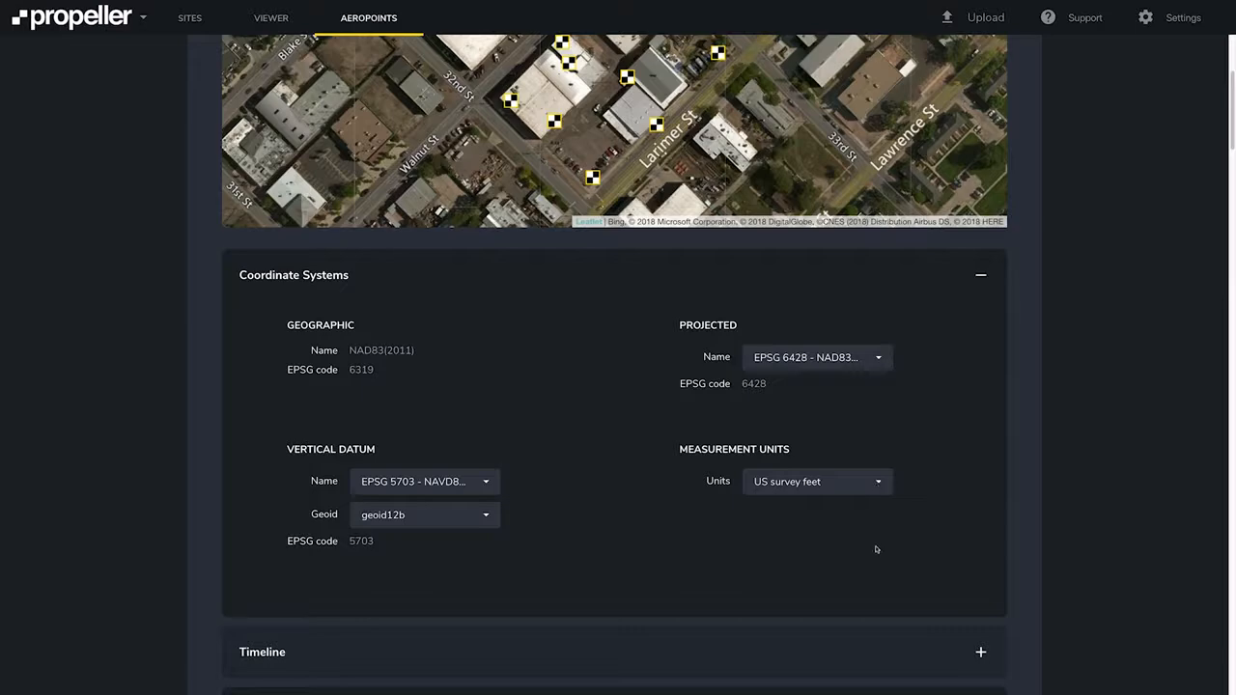
Review each point's processed coordinates and quality results, and the flight's download formats.
{"action": "scroll", "coordinate": [875, 547], "scroll_direction": "down", "scroll_amount": 2}
{"action": "scroll", "coordinate": [876, 549], "scroll_direction": "down", "scroll_amount": 3}
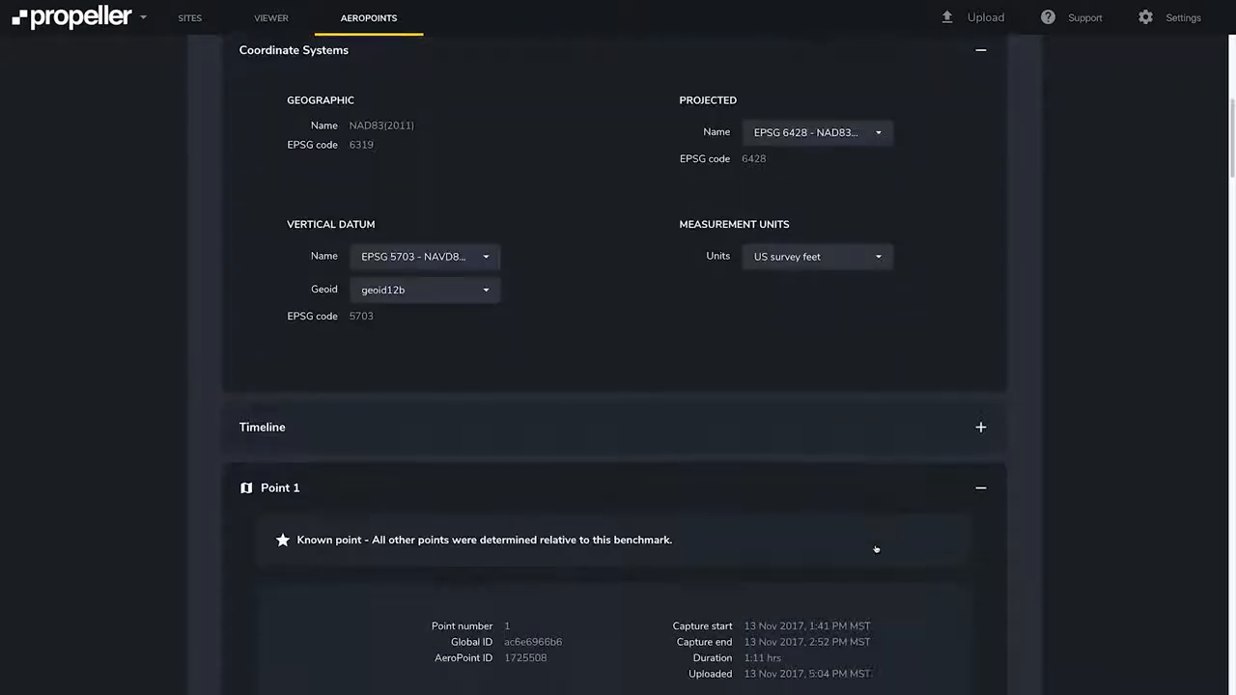
{"action": "scroll", "coordinate": [876, 549], "scroll_direction": "down", "scroll_amount": 1}
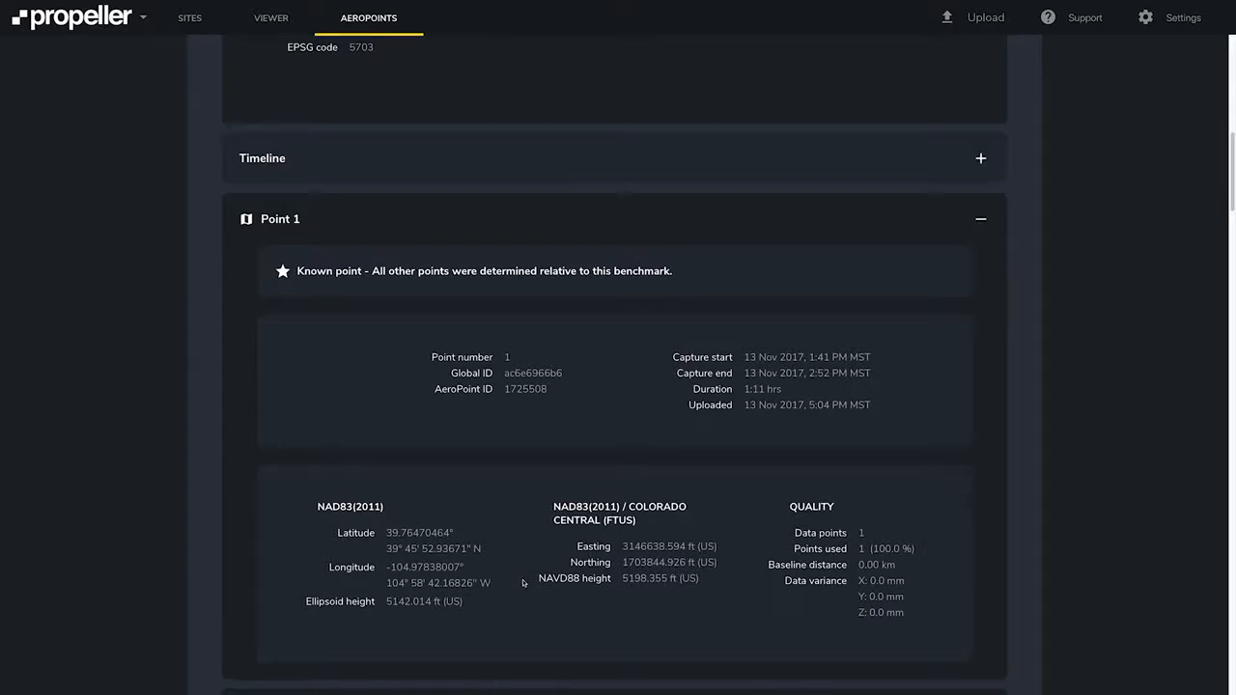
{"action": "scroll", "coordinate": [523, 582], "scroll_direction": "down", "scroll_amount": 4}
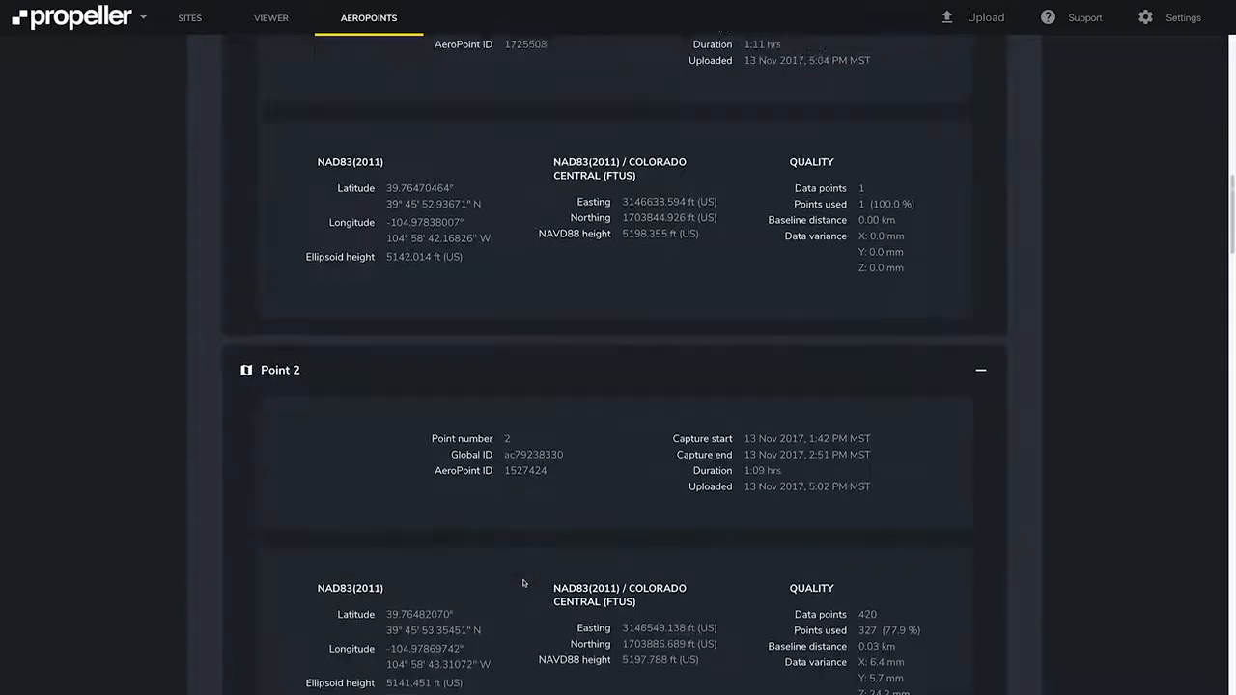
{"action": "scroll", "coordinate": [524, 583], "scroll_direction": "down", "scroll_amount": 1}
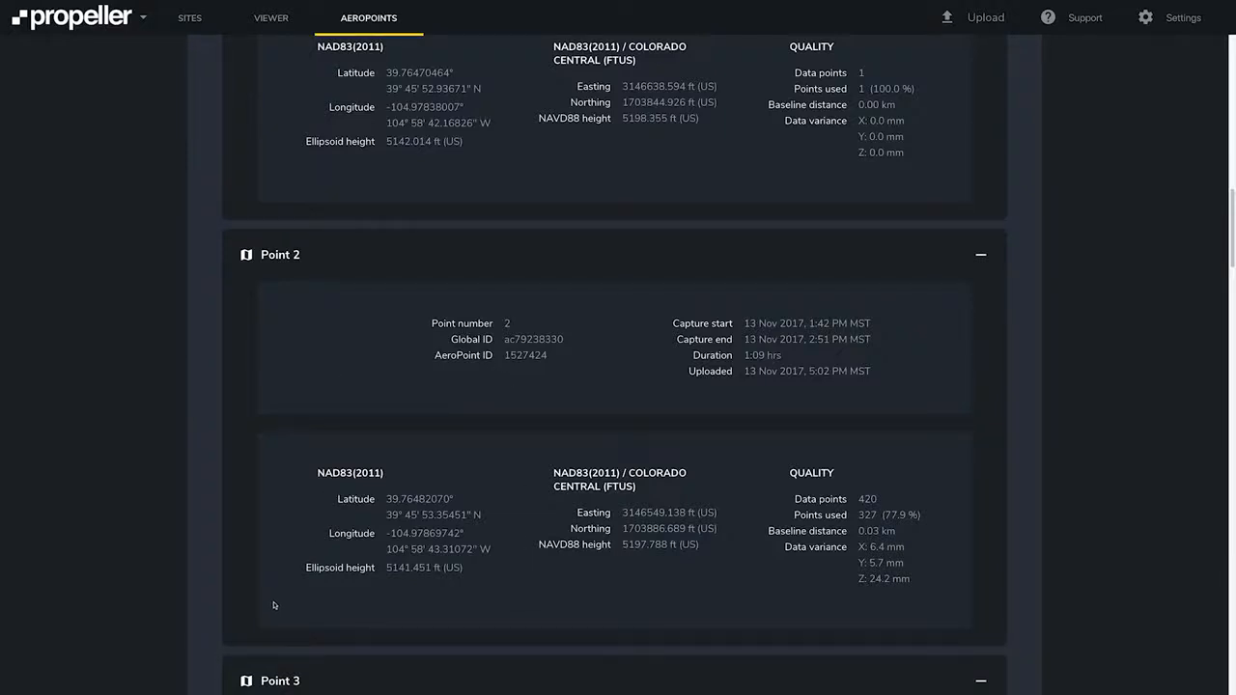
{"action": "scroll", "coordinate": [274, 605], "scroll_direction": "down", "scroll_amount": 20}
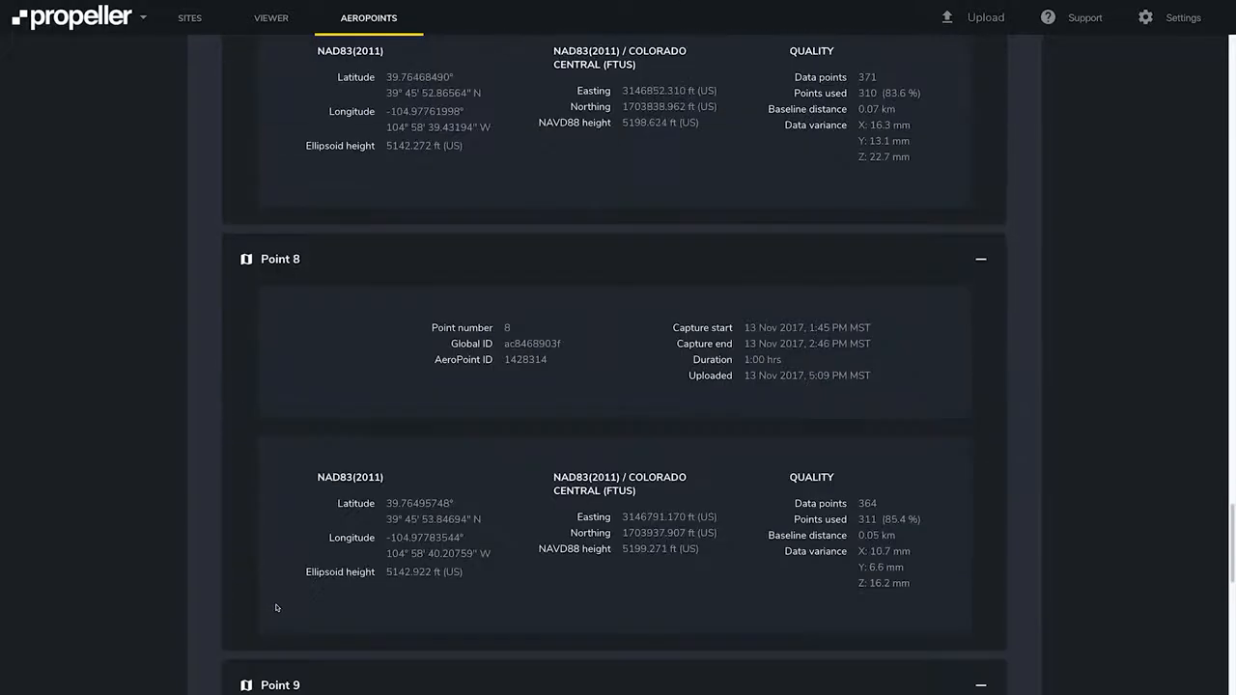
{"action": "scroll", "coordinate": [275, 607], "scroll_direction": "down", "scroll_amount": 9}
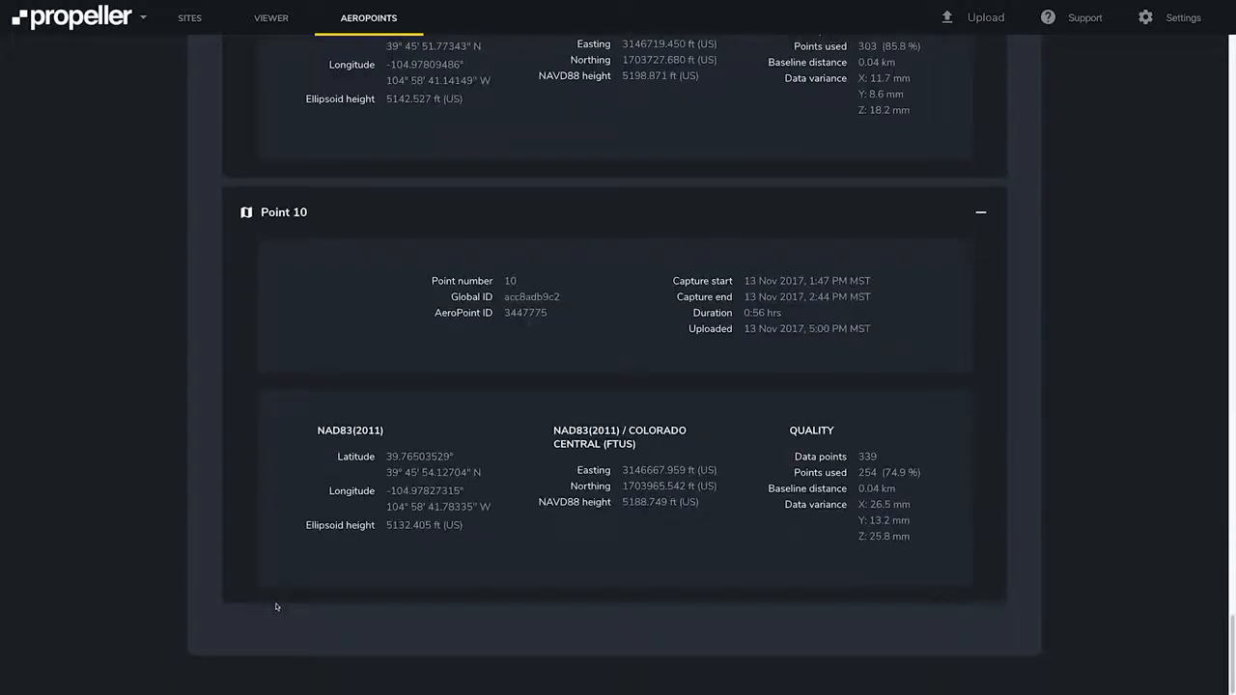
{"action": "scroll", "coordinate": [276, 606], "scroll_direction": "up", "scroll_amount": 20}
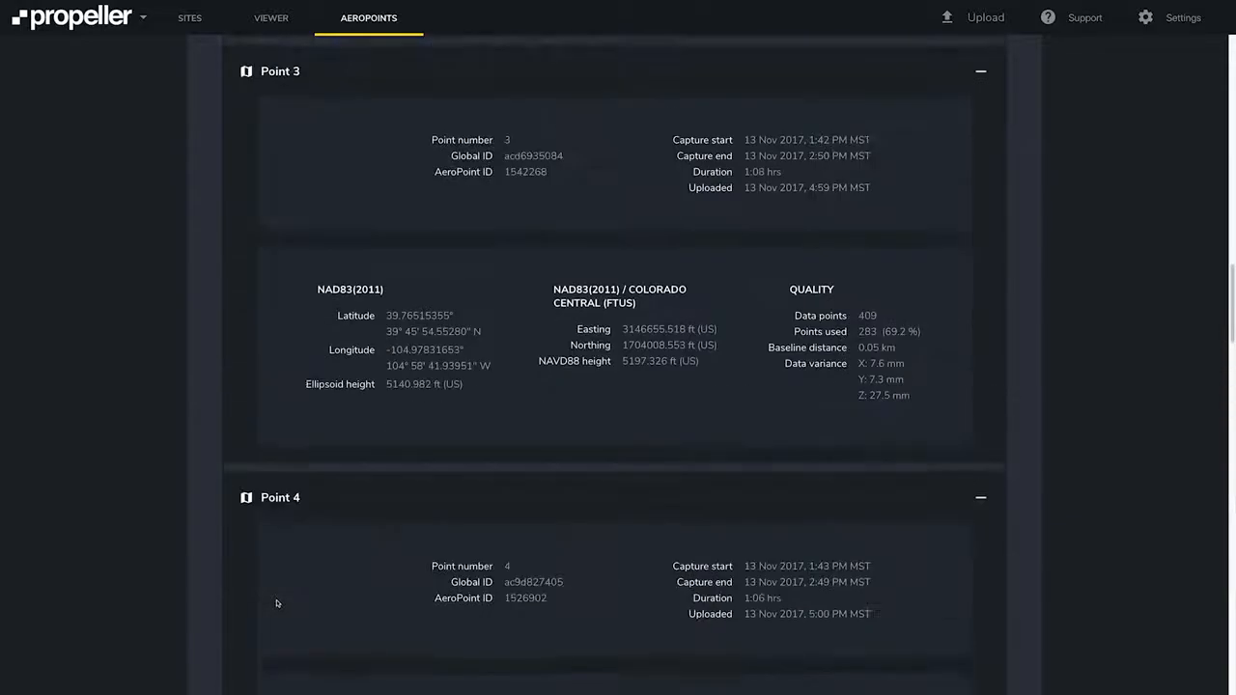
{"action": "scroll", "coordinate": [276, 604], "scroll_direction": "up", "scroll_amount": 20}
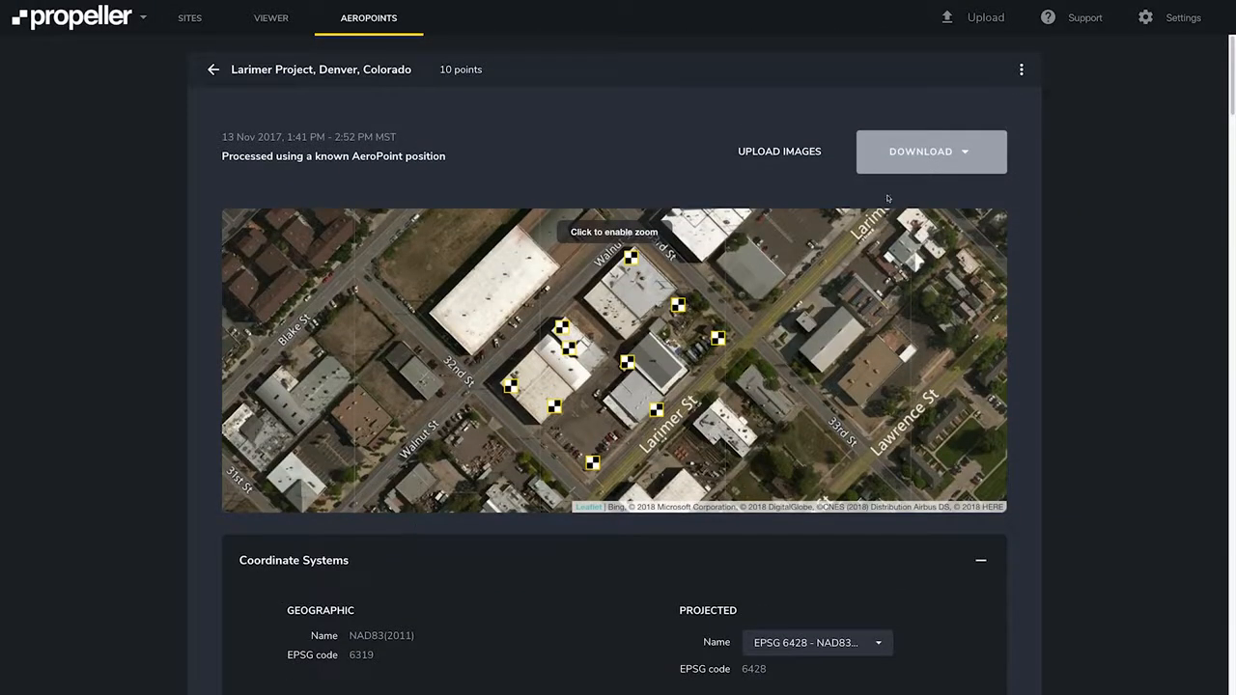
{"action": "left_click", "coordinate": [921, 158]}
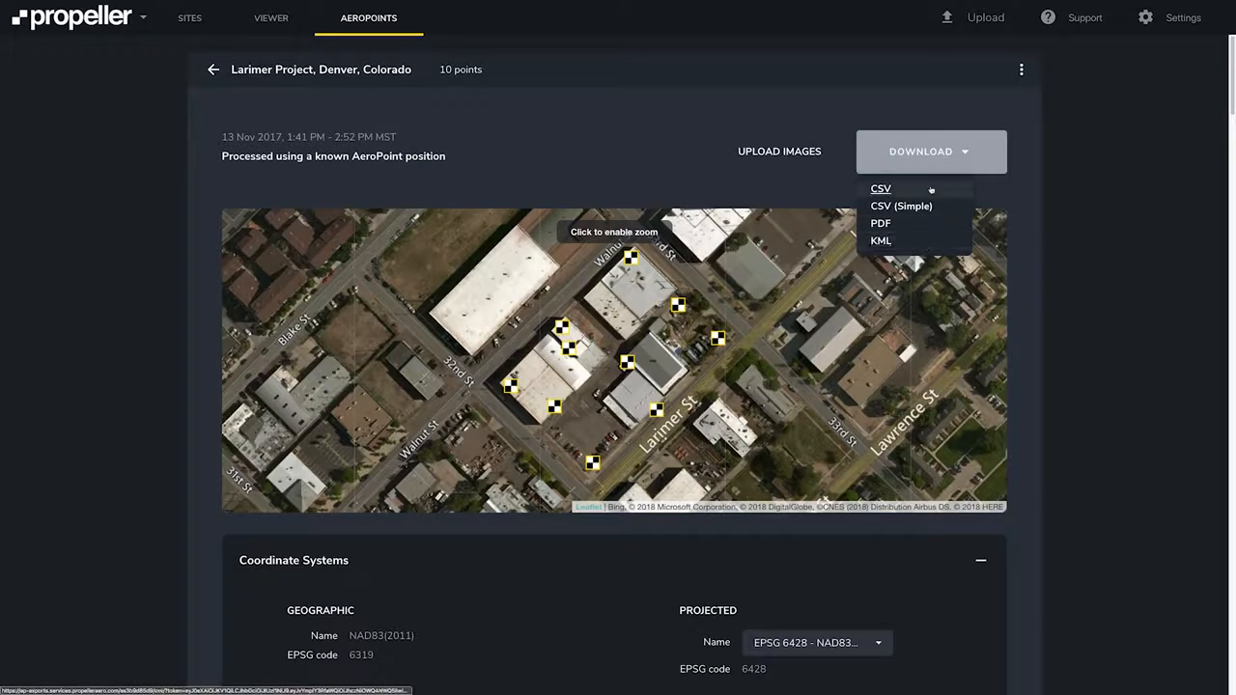
{"action": "left_click", "coordinate": [949, 151]}
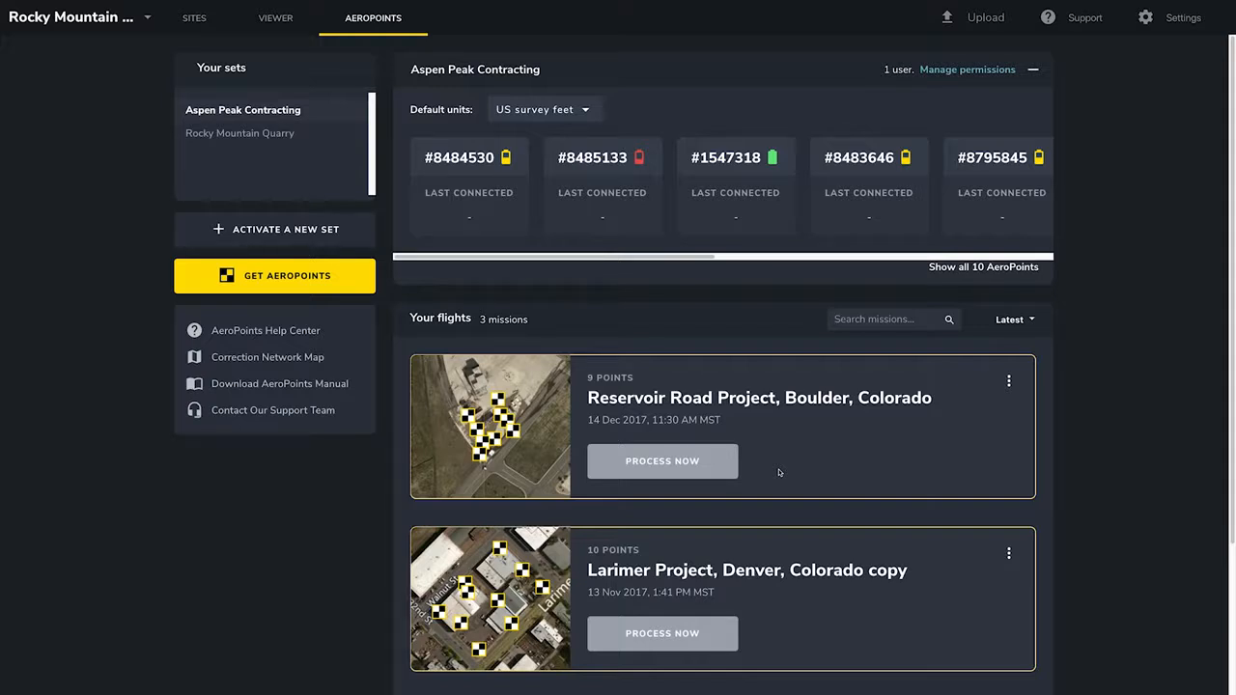
Start processing the Reservoir Road flight with Local Site Survey Benchmark and select Point 7 on the map as the benchmark.
{"action": "left_click", "coordinate": [682, 464]}
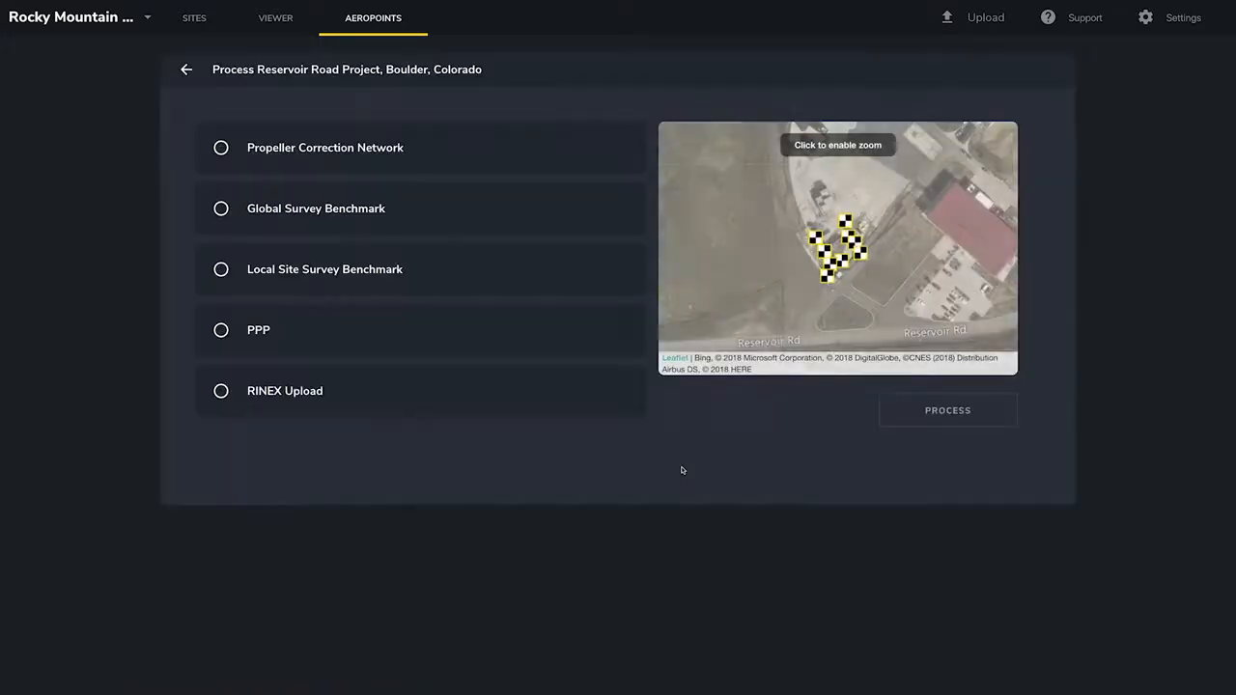
{"action": "left_click", "coordinate": [253, 273]}
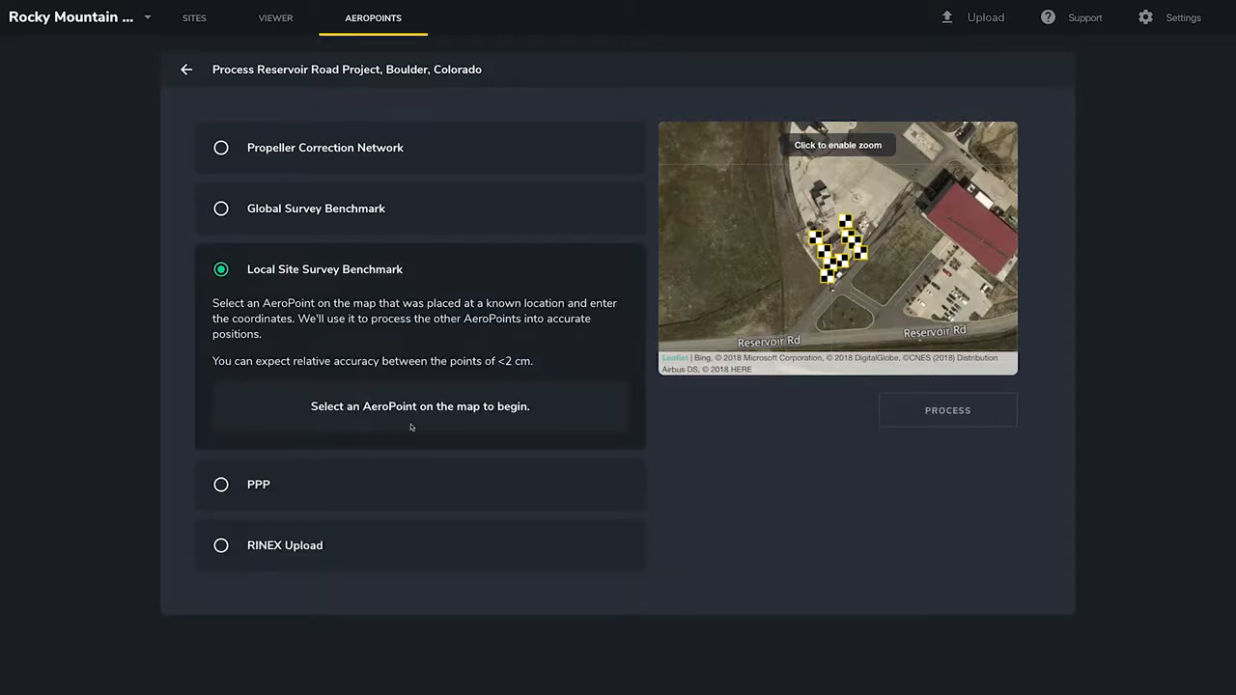
{"action": "left_click", "coordinate": [816, 239]}
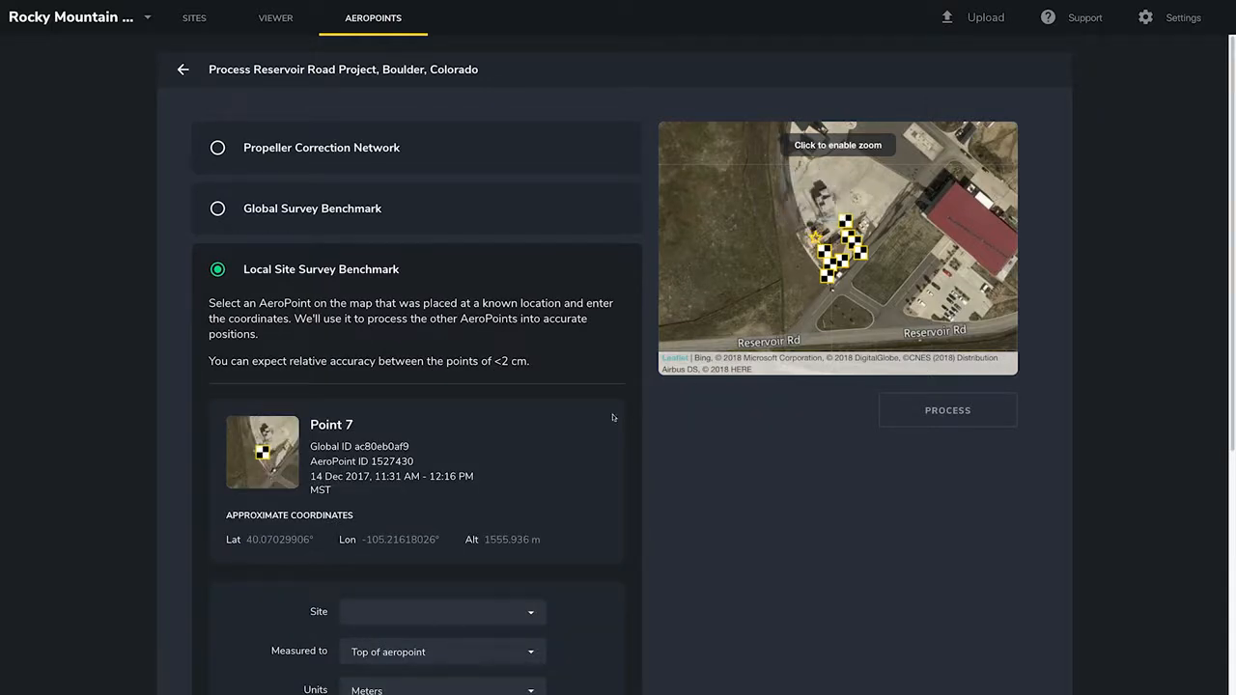
{"action": "scroll", "coordinate": [584, 442], "scroll_direction": "down", "scroll_amount": 1}
{"action": "scroll", "coordinate": [584, 441], "scroll_direction": "down", "scroll_amount": 3}
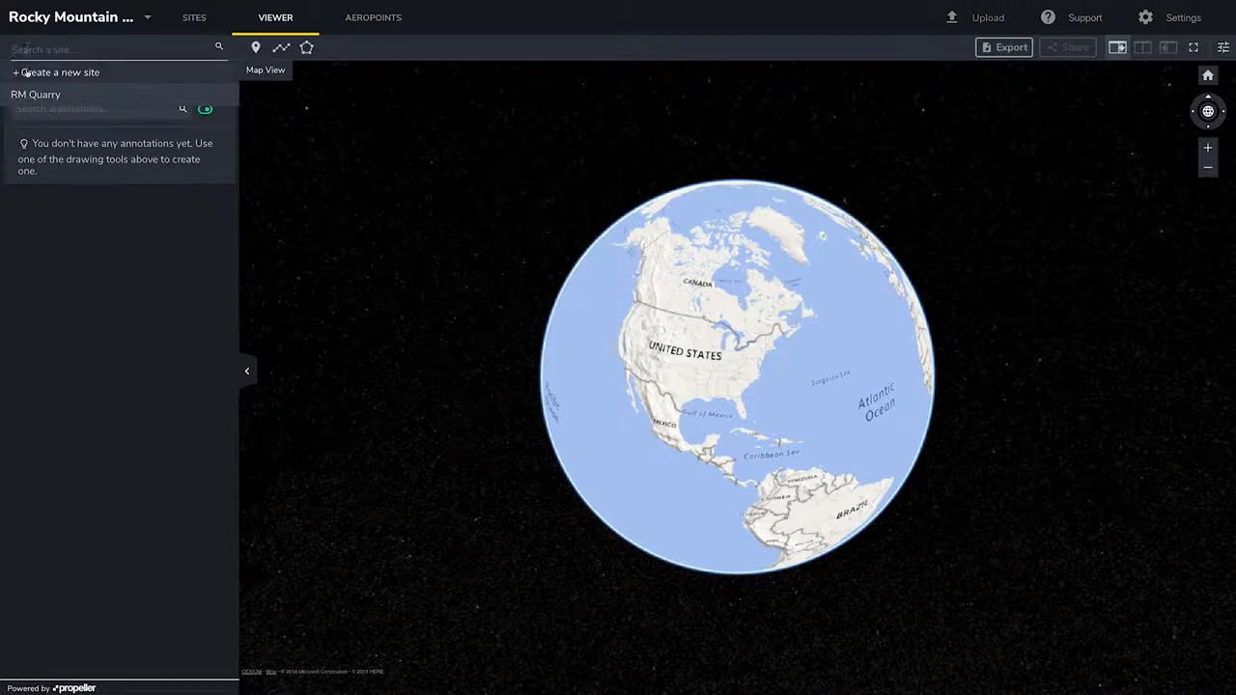
Create a new site named RM Quarry East.
{"action": "left_click", "coordinate": [26, 72]}
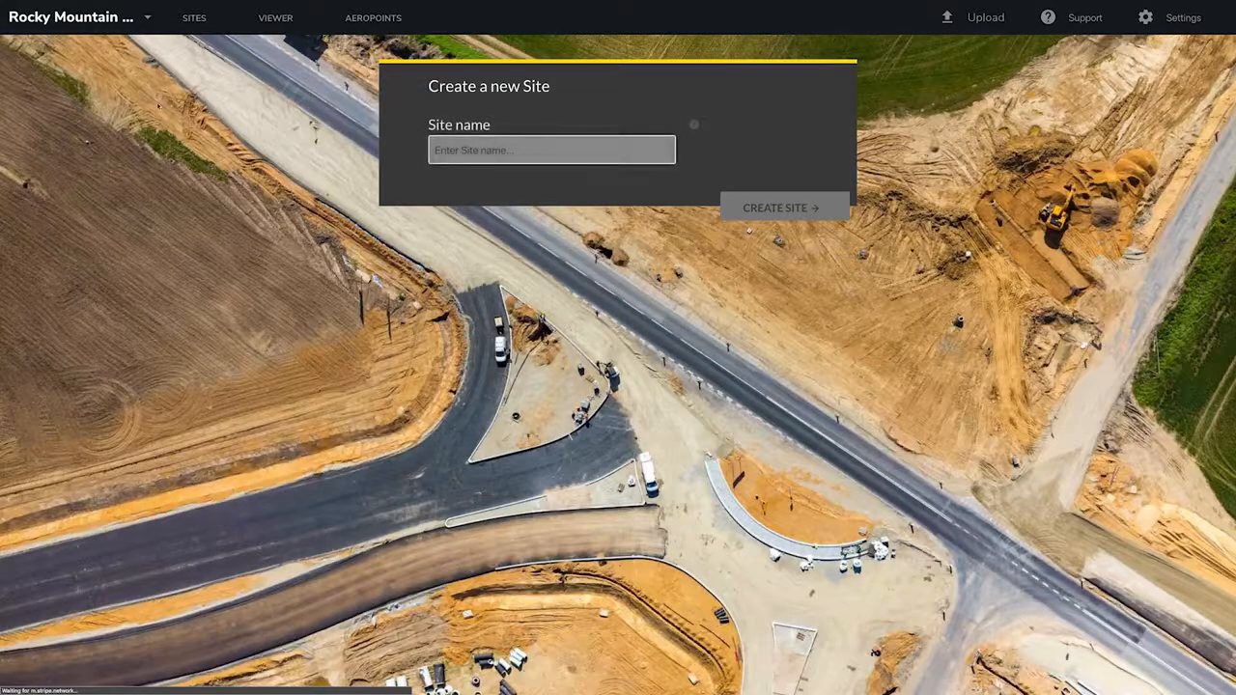
{"action": "type", "text": "R"}
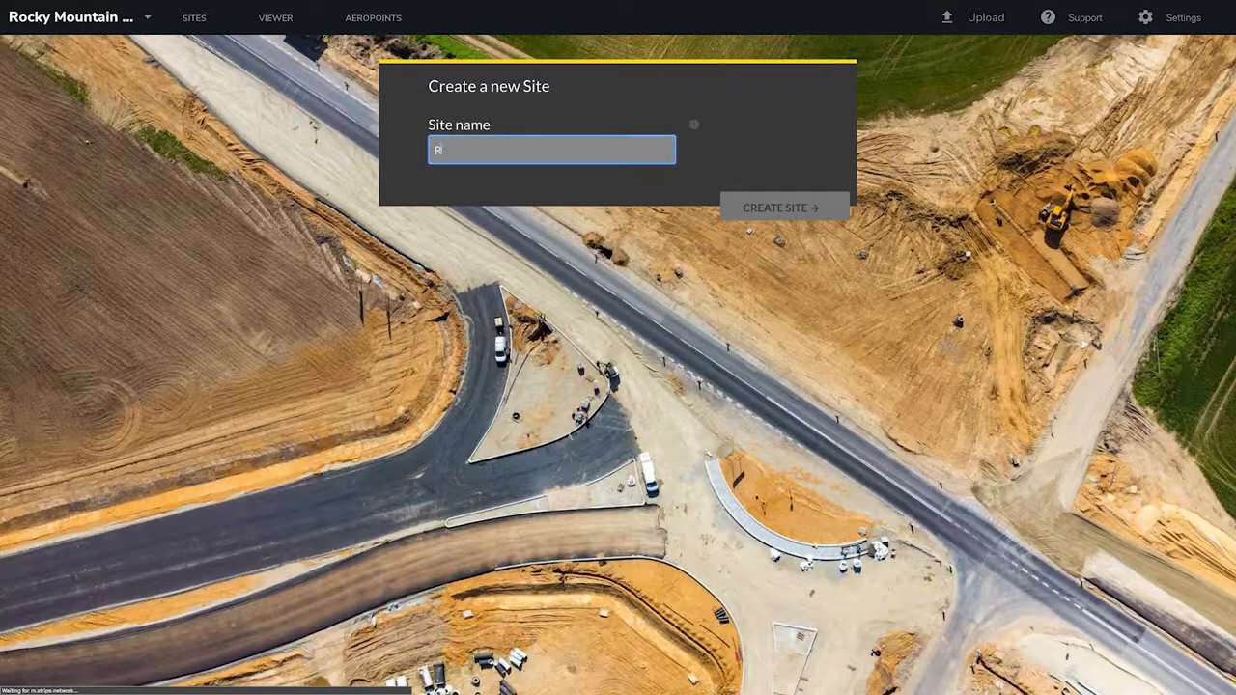
{"action": "type", "text": "M Quarry "}
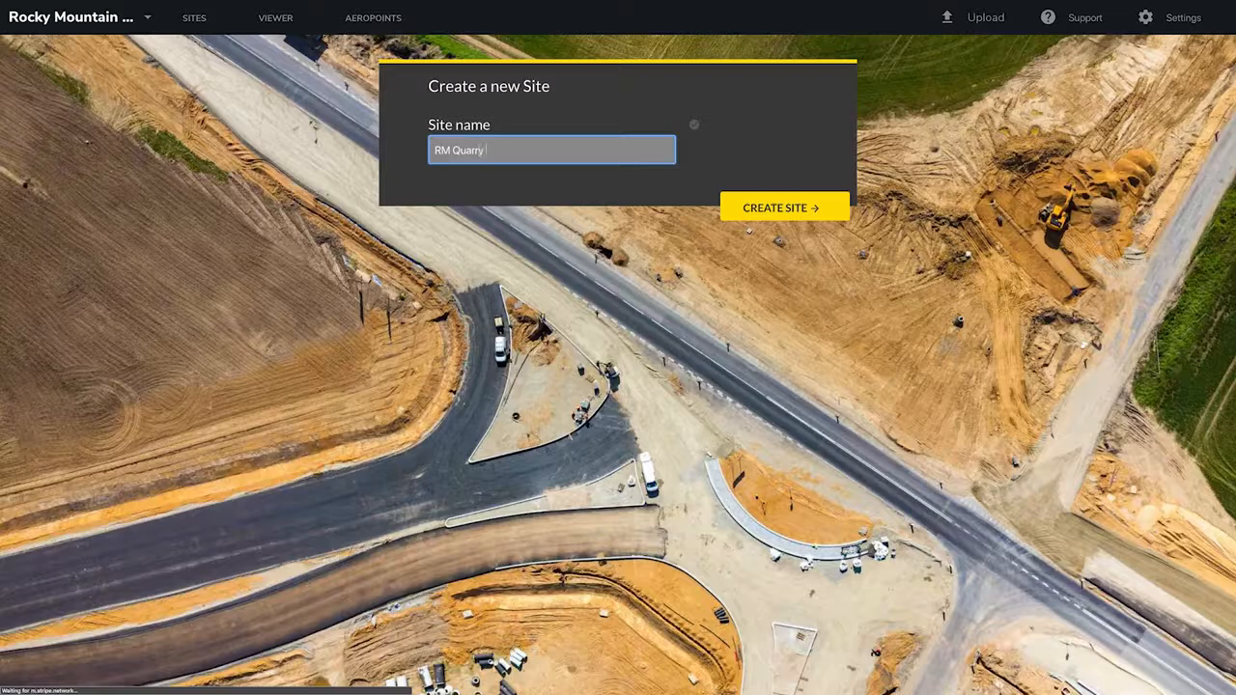
{"action": "type", "text": "East"}
{"action": "left_click", "coordinate": [748, 215]}
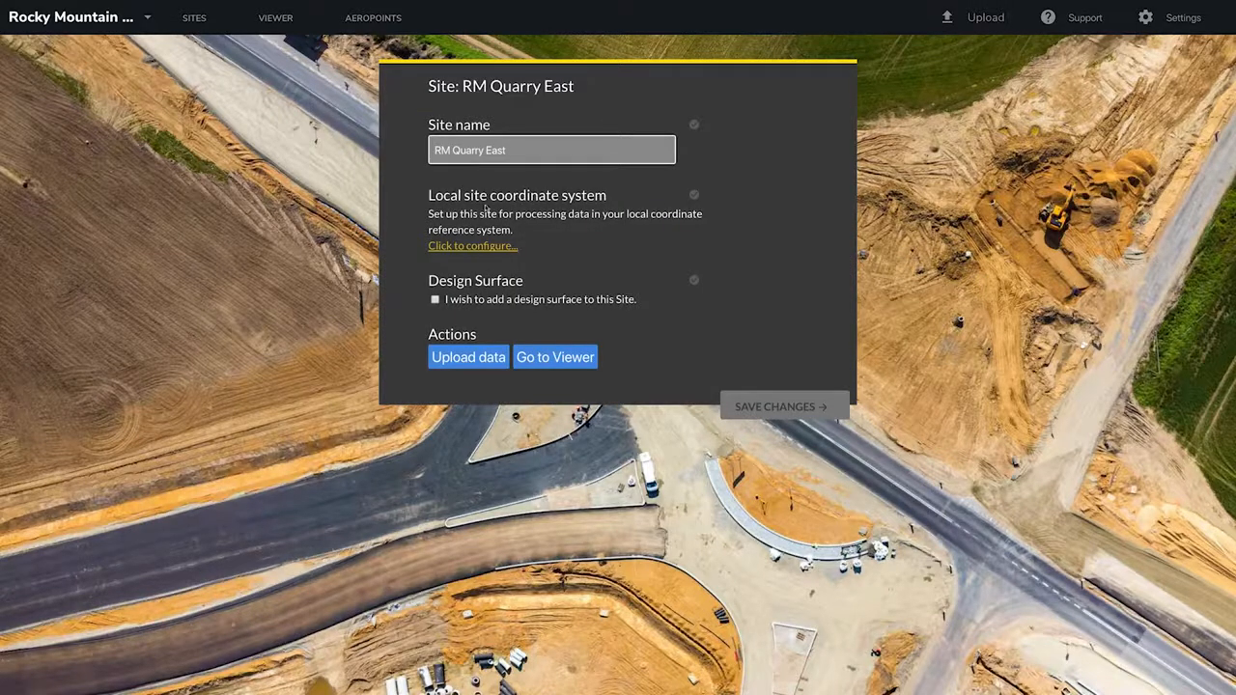
Configure the site's local coordinate system by adding the RM Quarry 1.jxl calibration file and saving it.
{"action": "left_click", "coordinate": [432, 248]}
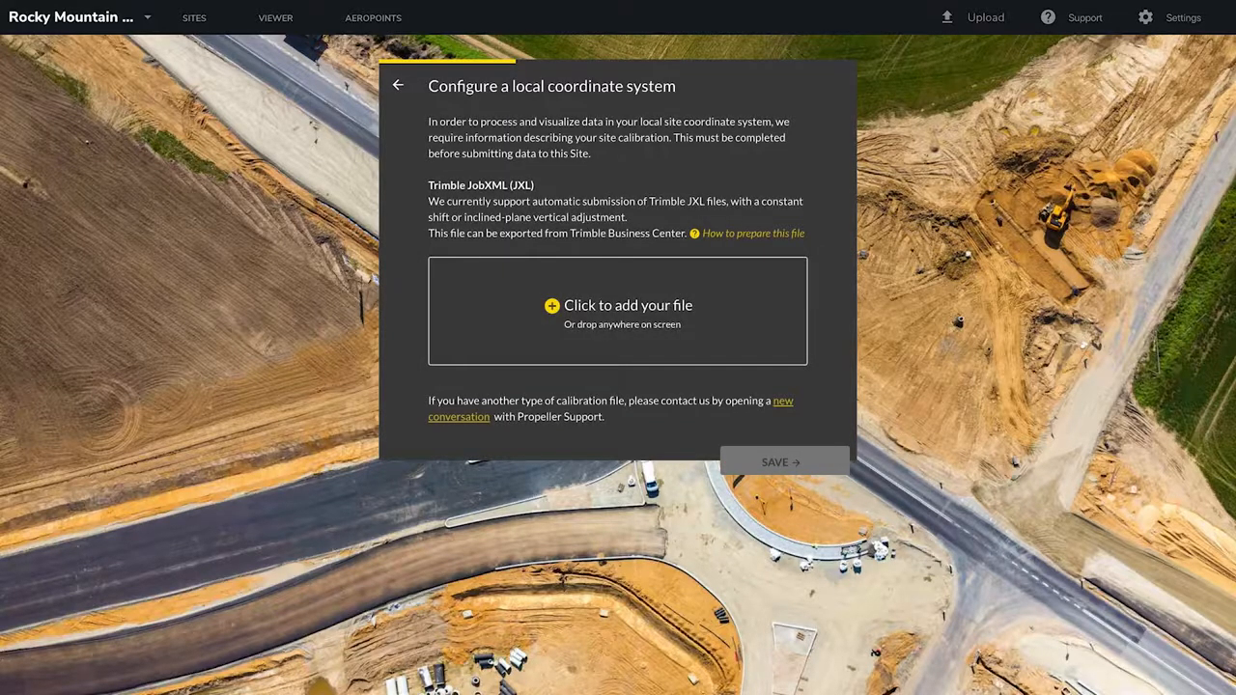
{"action": "left_click_drag", "start_coordinate": [0, 114], "coordinate": [550, 331]}
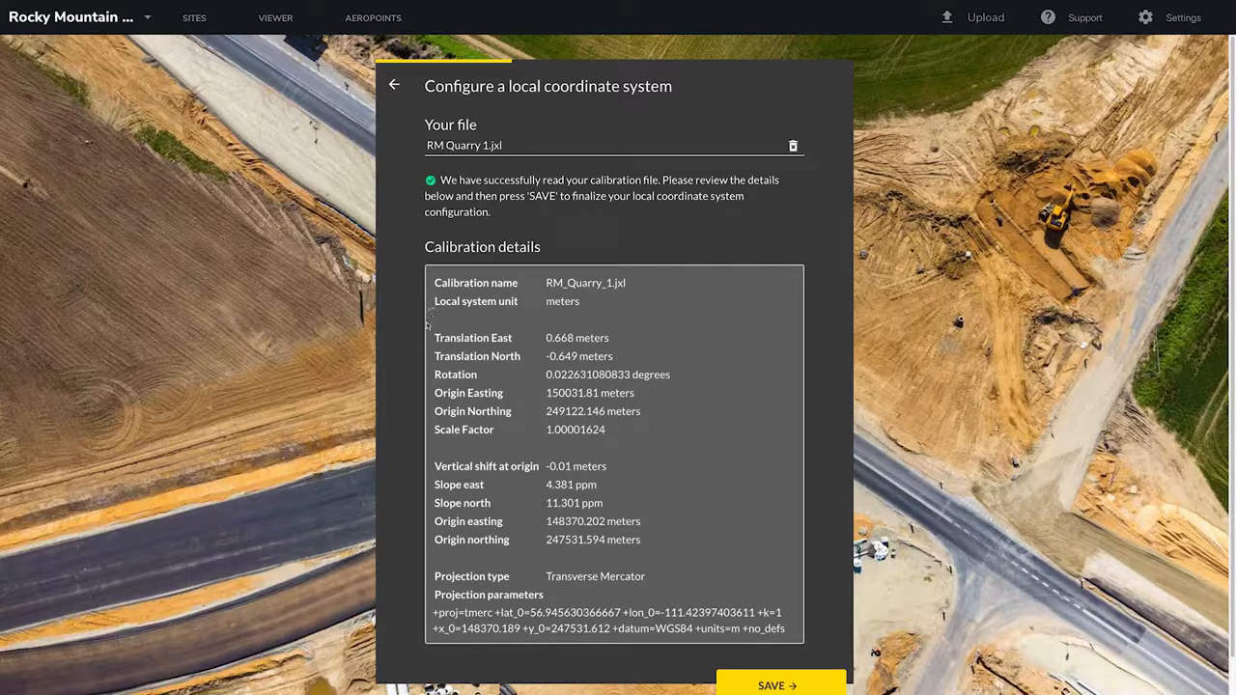
{"action": "scroll", "coordinate": [586, 468], "scroll_direction": "down", "scroll_amount": 1}
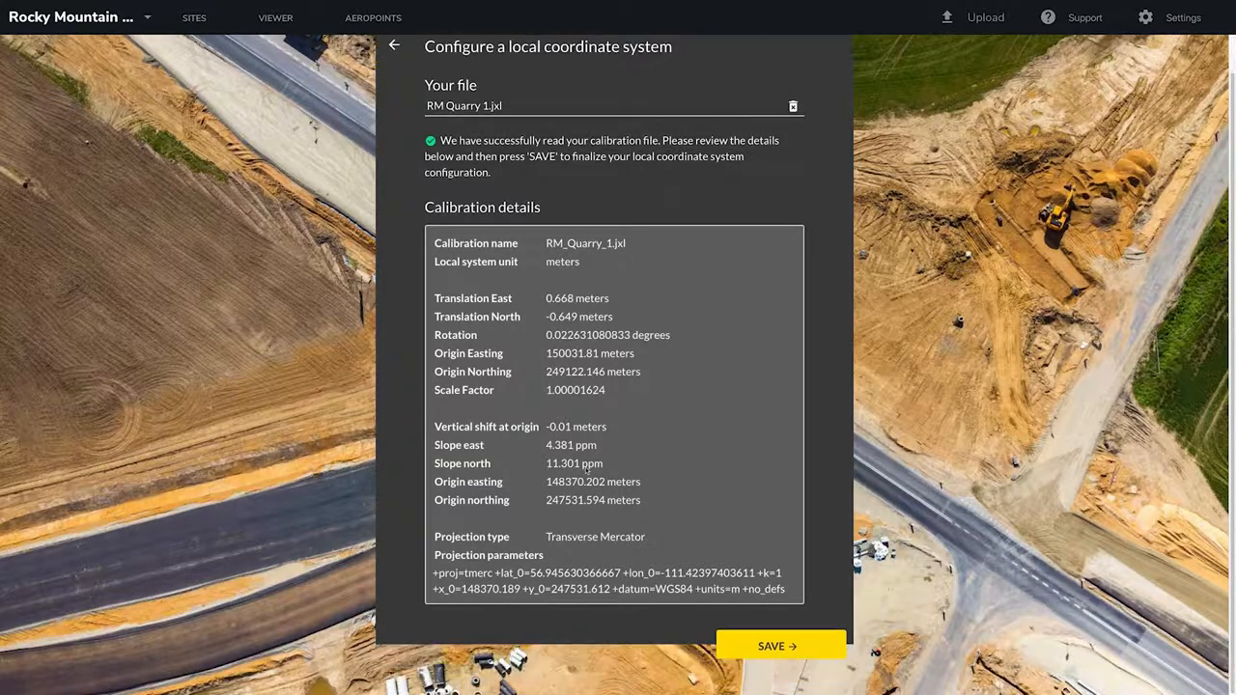
{"action": "left_click", "coordinate": [770, 647]}
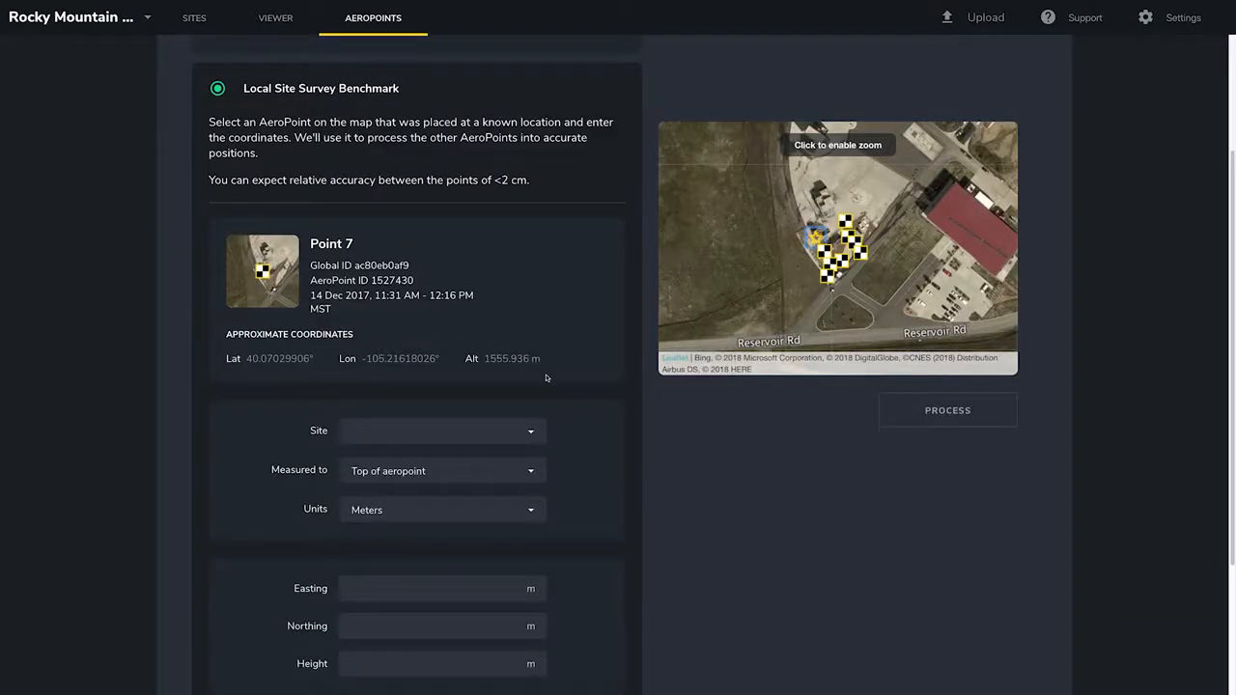
Set the benchmark's site to RM Quarry, keep it measured to Top of aeropoint, and set units to US survey feet.
{"action": "left_click", "coordinate": [532, 434]}
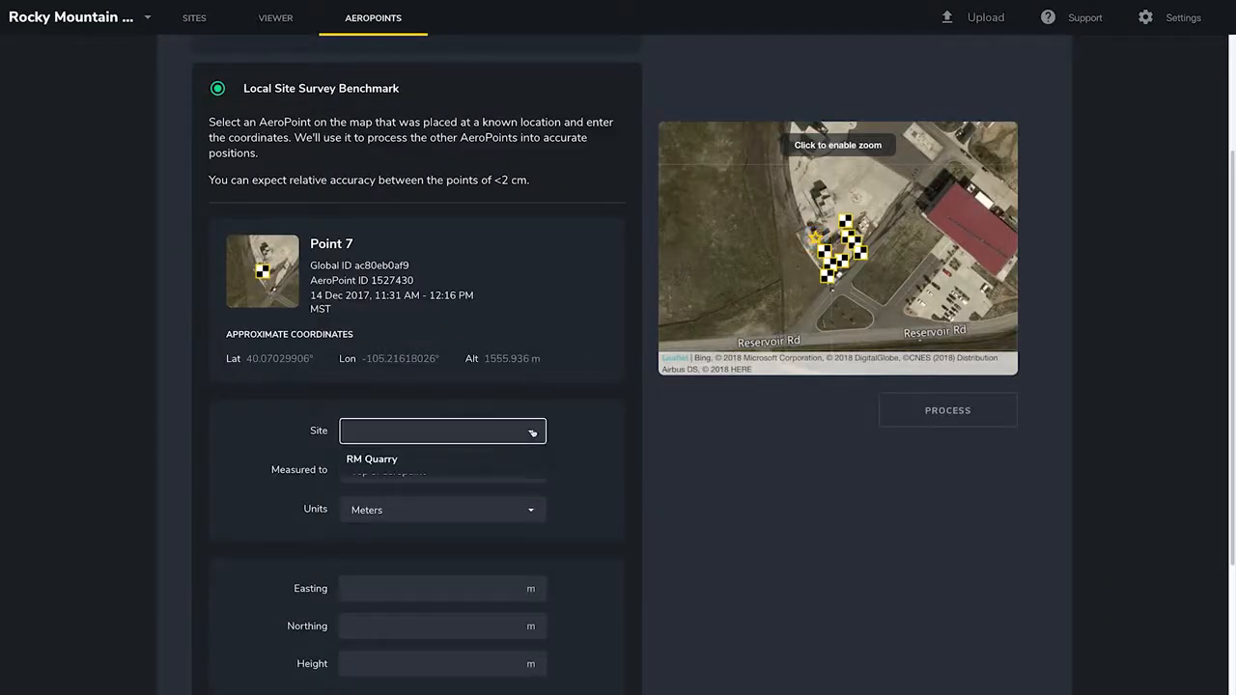
{"action": "left_click", "coordinate": [391, 462]}
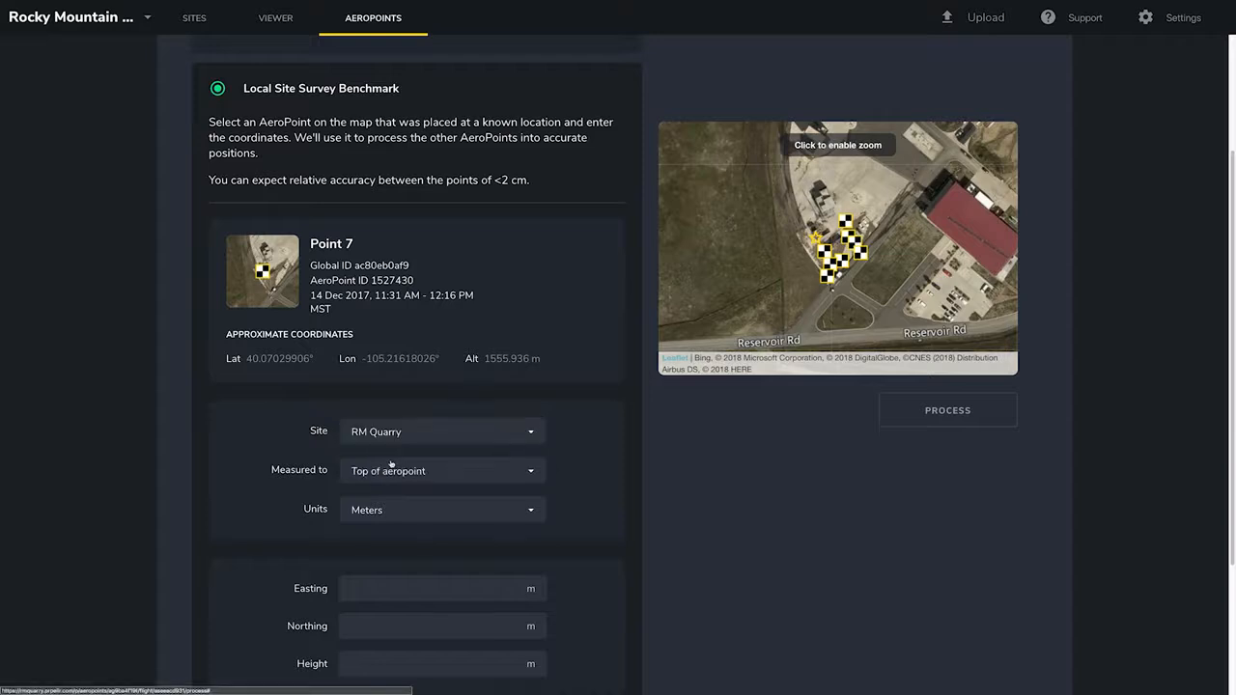
{"action": "scroll", "coordinate": [391, 464], "scroll_direction": "down", "scroll_amount": 2}
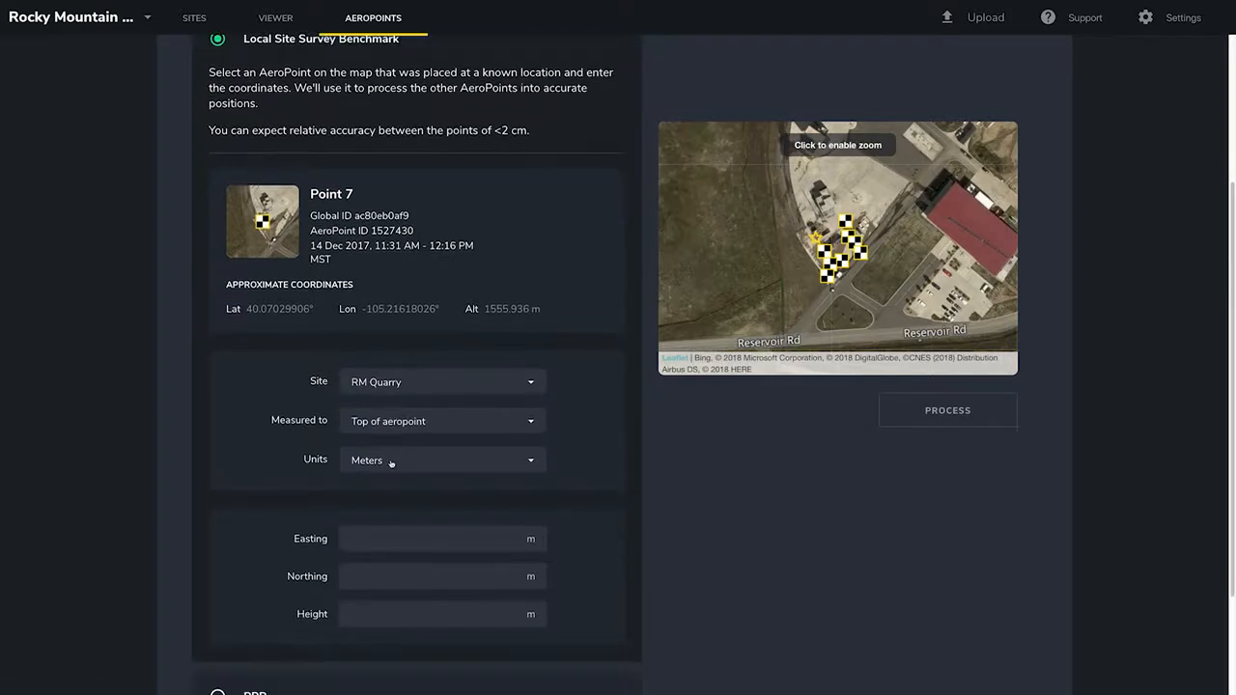
{"action": "left_click", "coordinate": [406, 376]}
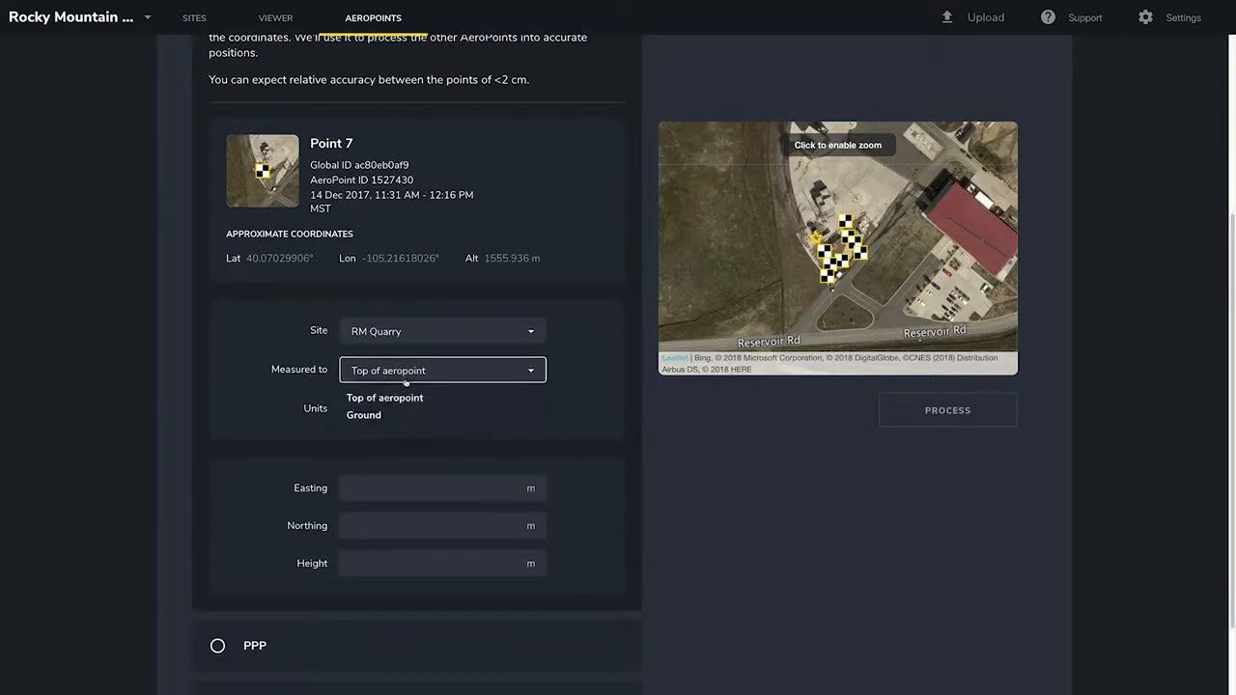
{"action": "left_click", "coordinate": [404, 395]}
{"action": "left_click", "coordinate": [403, 410]}
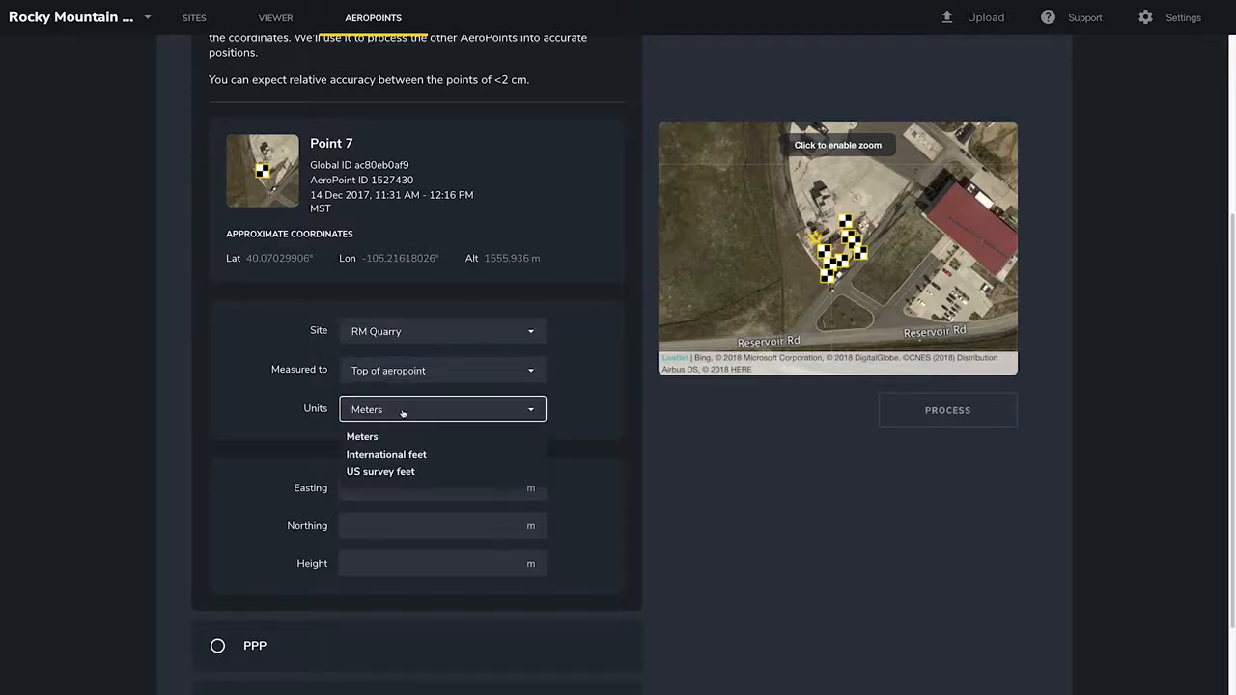
{"action": "left_click", "coordinate": [389, 471]}
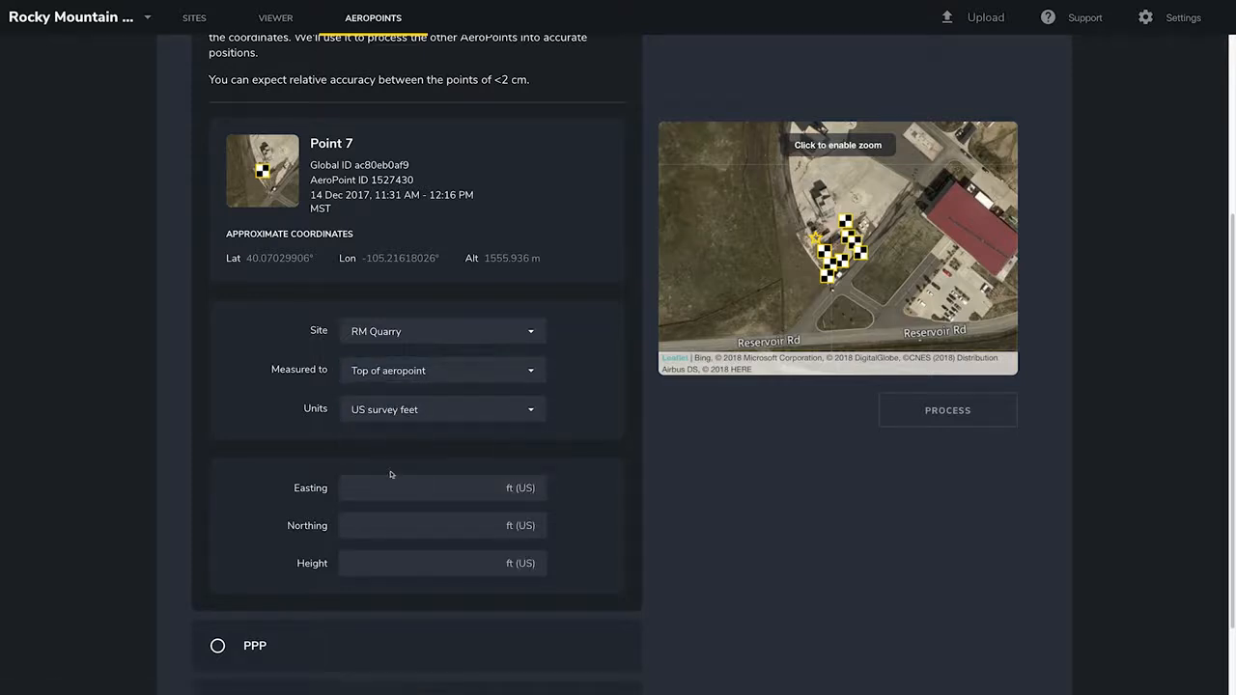
Enter Point 7's Easting 3079437.658, Northing 1268566.929 and Height 5160.566, then process the flight.
{"action": "left_click", "coordinate": [389, 488]}
{"action": "type", "text": "3079437.658"}
{"action": "left_click", "coordinate": [382, 526]}
{"action": "type", "text": "1268566.929"}
{"action": "left_click", "coordinate": [376, 563]}
{"action": "type", "text": "5160.566"}
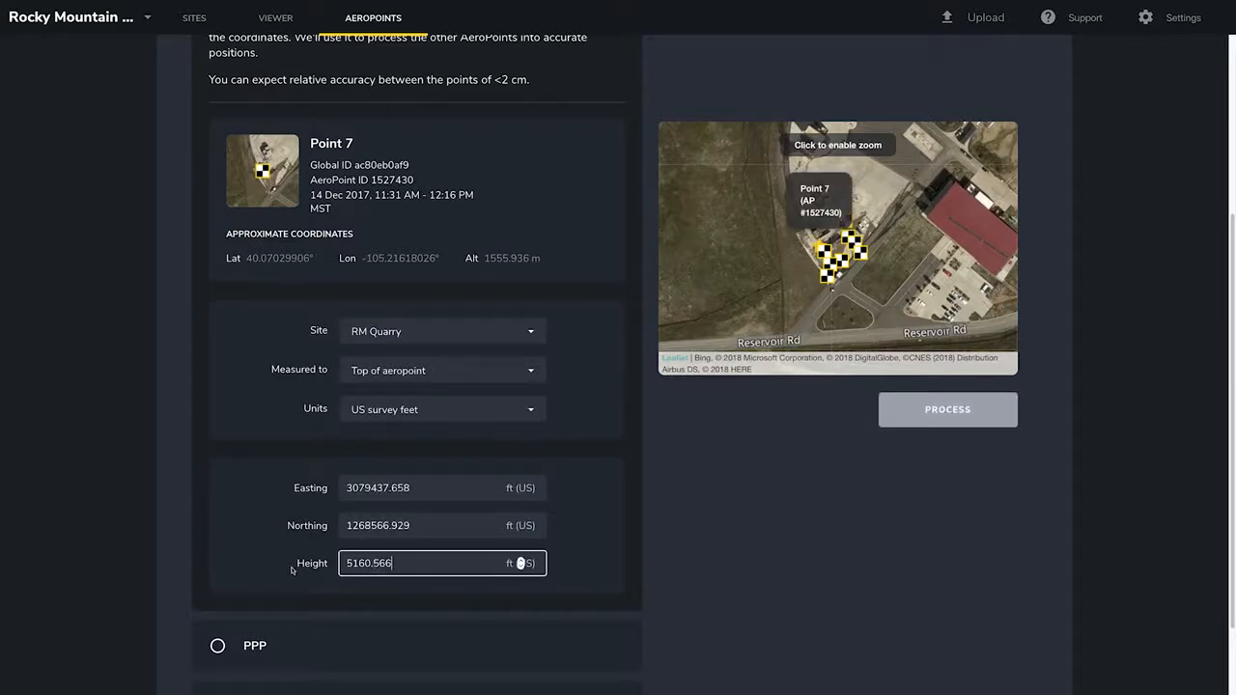
{"action": "scroll", "coordinate": [294, 568], "scroll_direction": "down", "scroll_amount": 1}
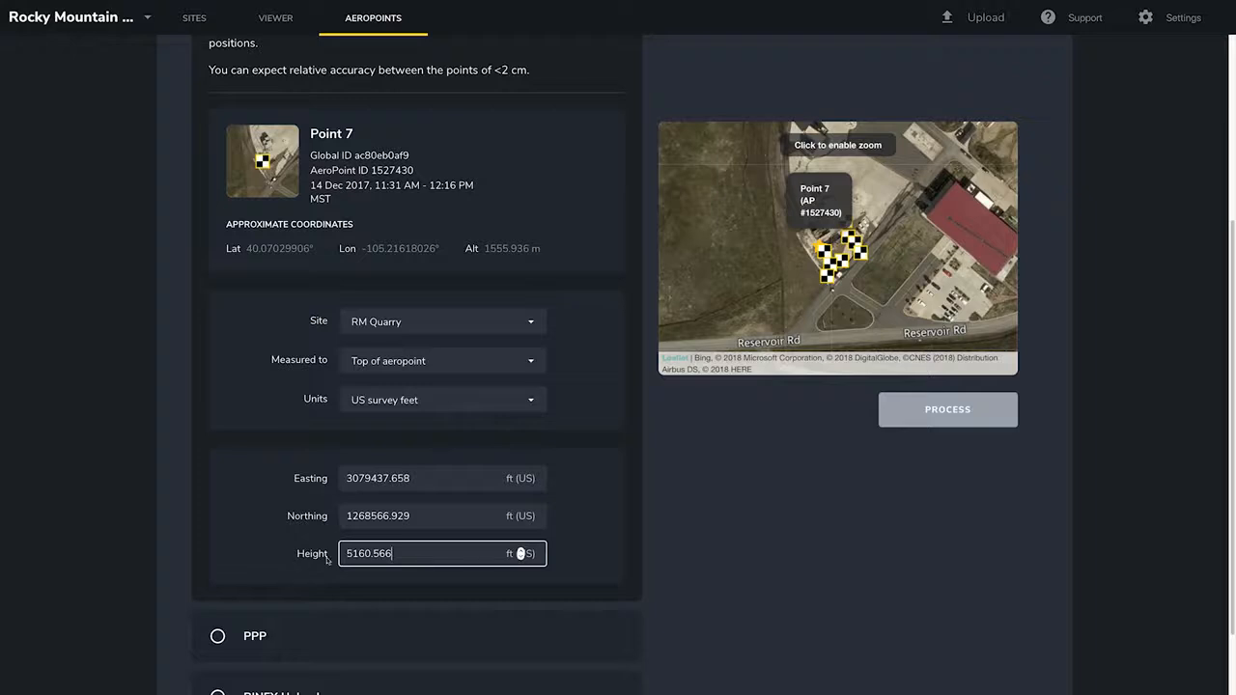
{"action": "left_click", "coordinate": [916, 412]}
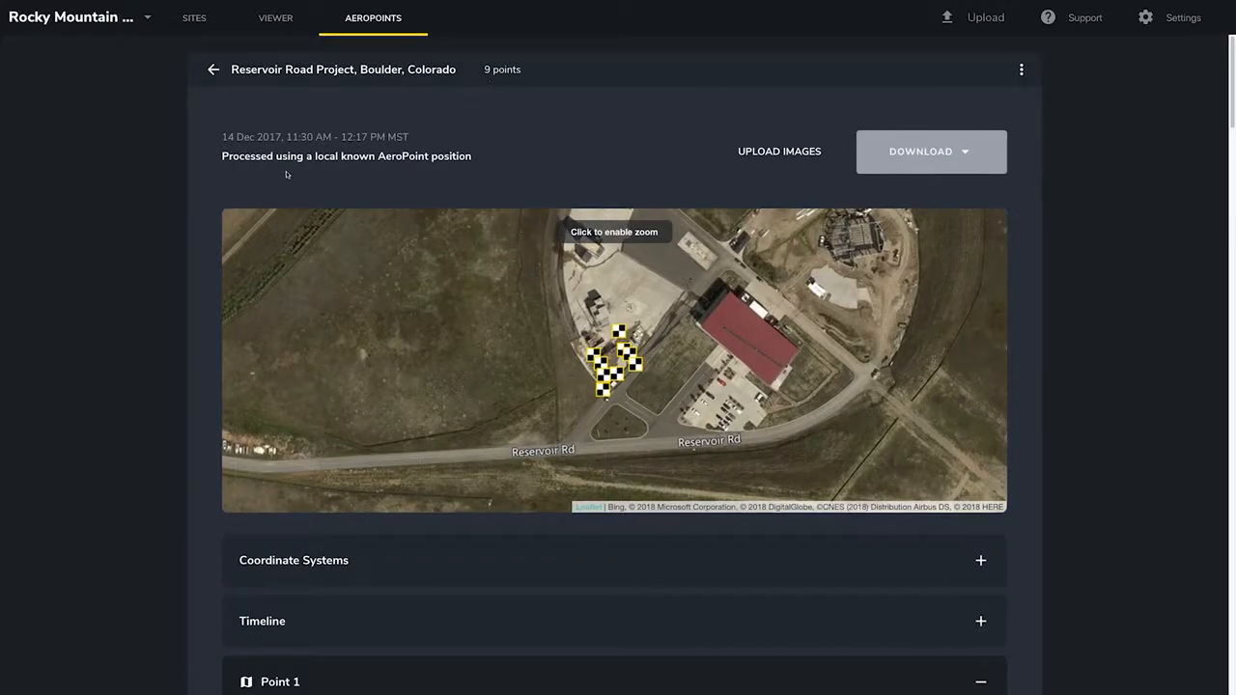
Review the processed points' local site coordinates, then return to the flights list.
{"action": "scroll", "coordinate": [286, 174], "scroll_direction": "down", "scroll_amount": 5}
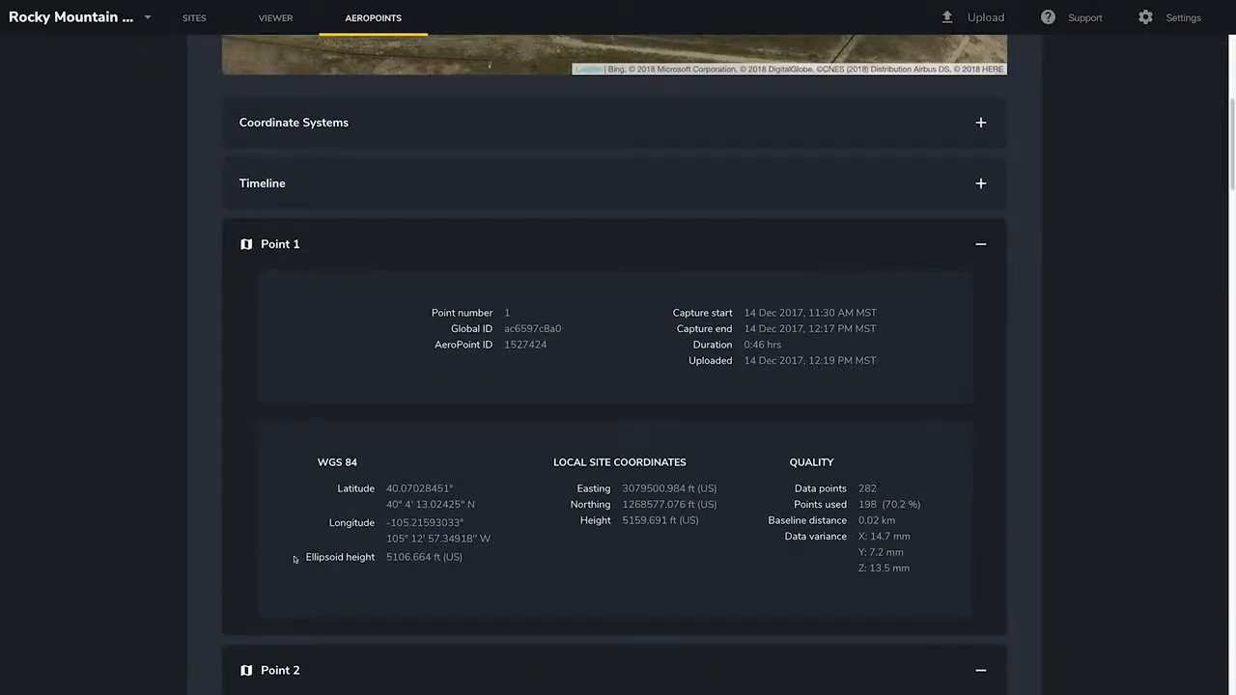
{"action": "scroll", "coordinate": [289, 563], "scroll_direction": "up", "scroll_amount": 3}
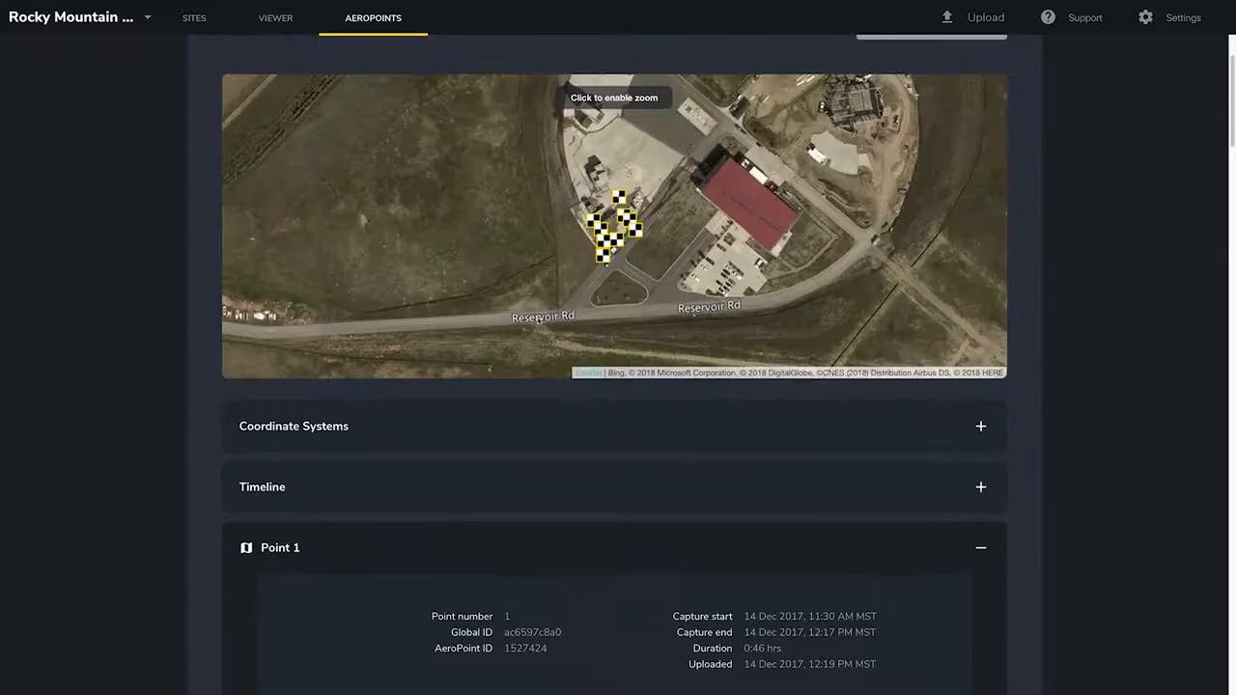
{"action": "scroll", "coordinate": [592, 212], "scroll_direction": "down", "scroll_amount": 20}
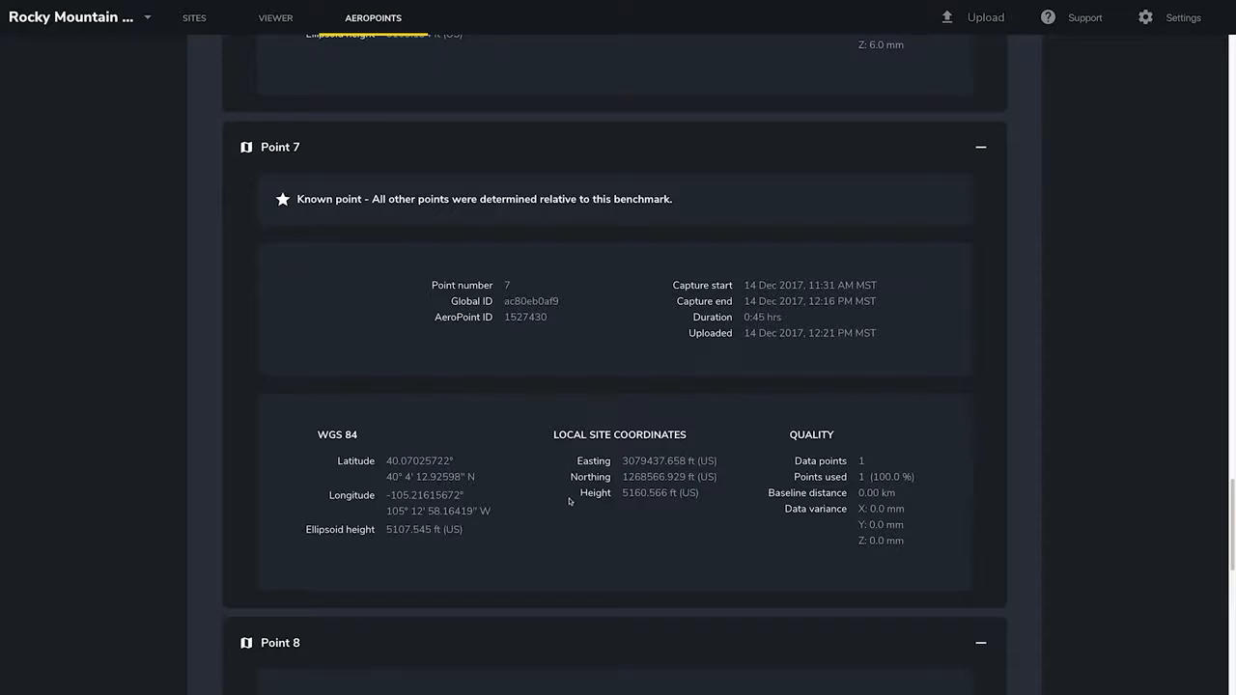
{"action": "scroll", "coordinate": [570, 501], "scroll_direction": "up", "scroll_amount": 20}
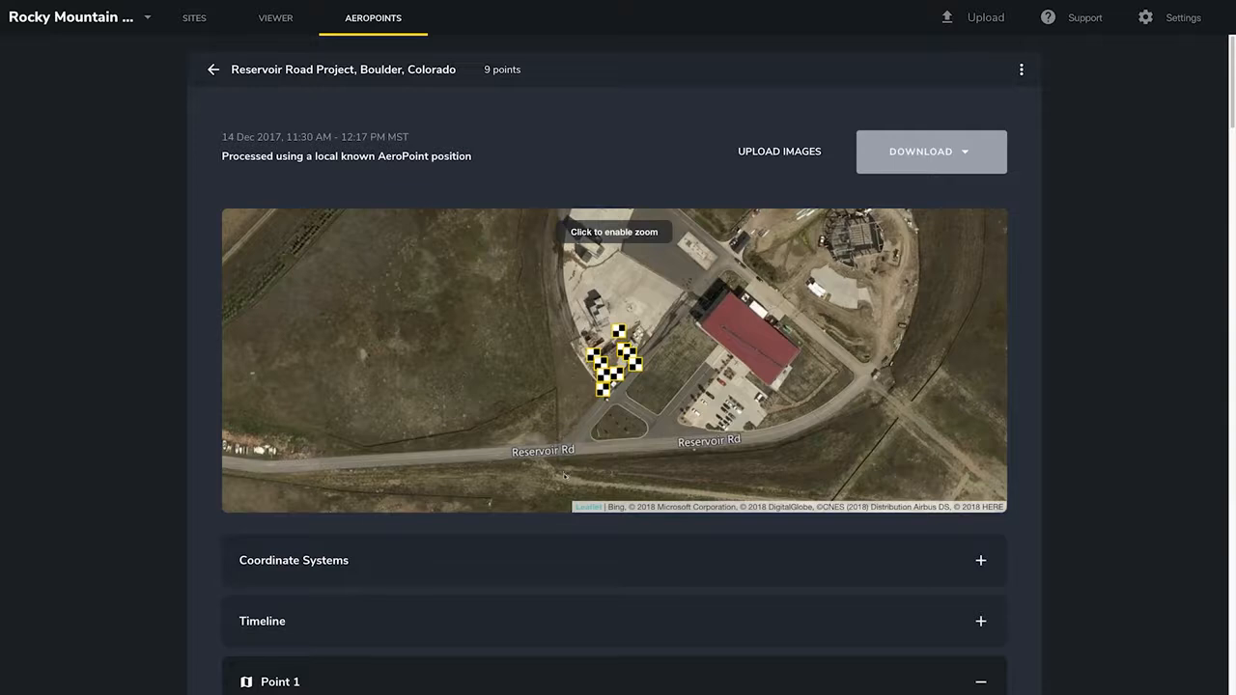
{"action": "left_click", "coordinate": [213, 70]}
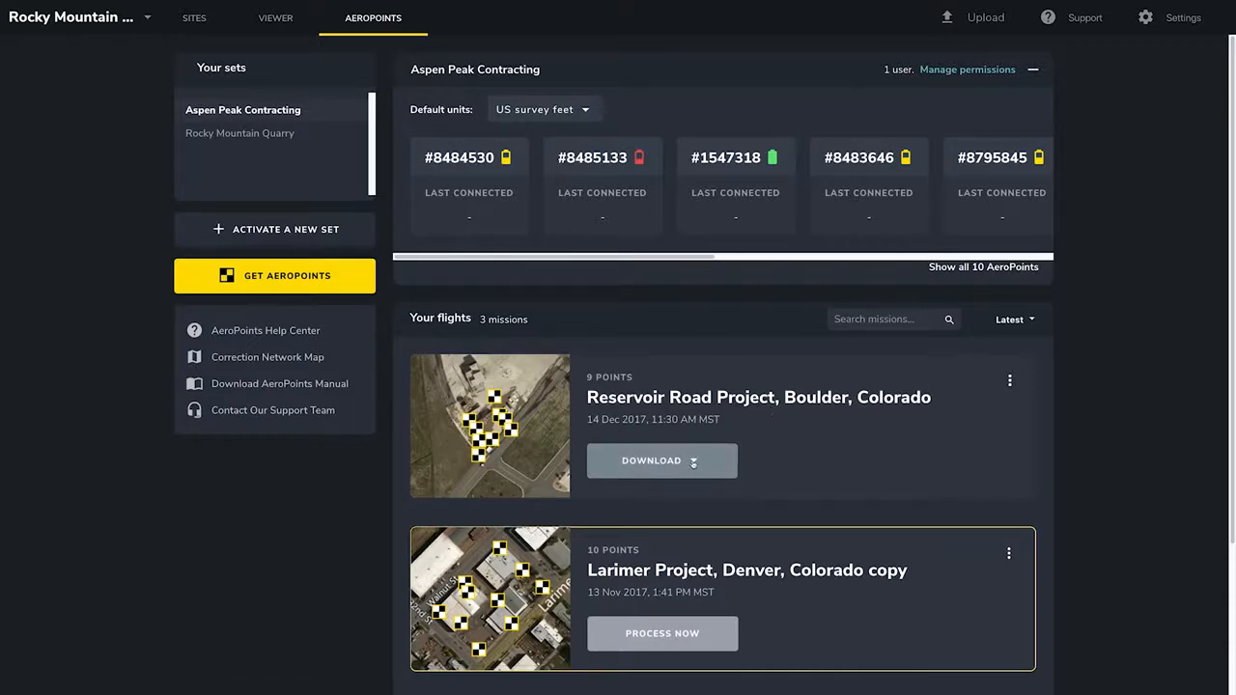
Duplicate the Reservoir Road Project flight.
{"action": "left_click", "coordinate": [692, 466]}
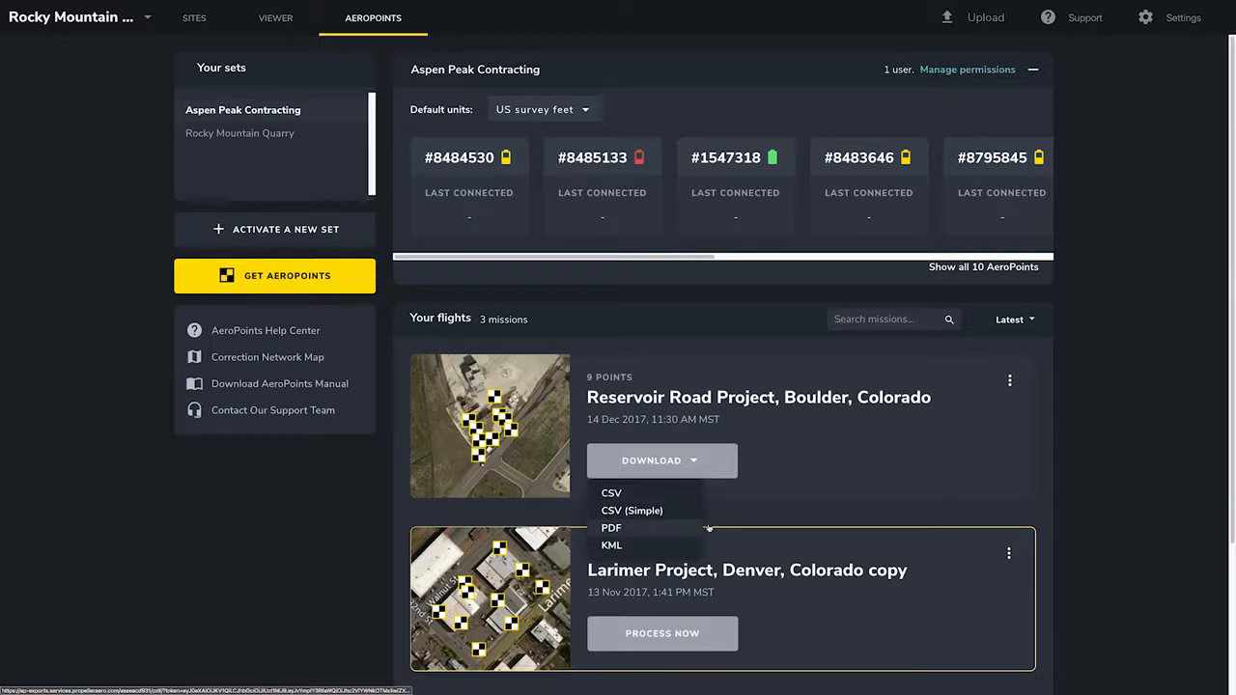
{"action": "left_click", "coordinate": [1008, 383]}
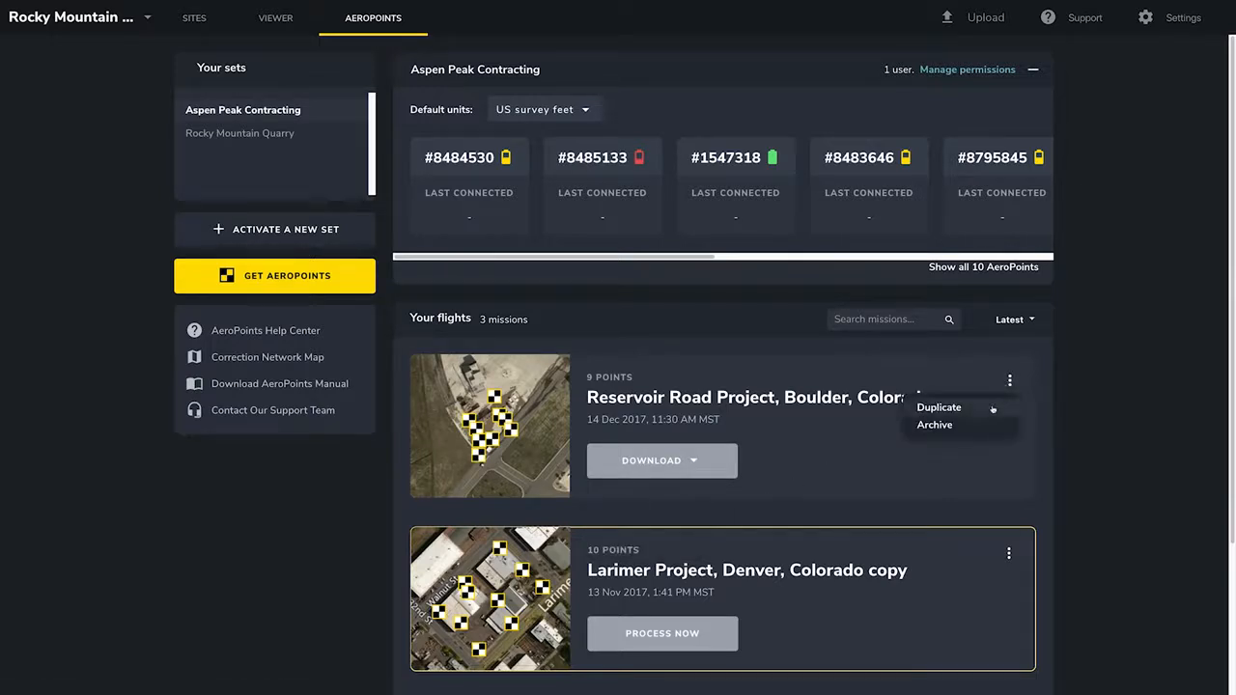
{"action": "left_click", "coordinate": [1037, 410]}
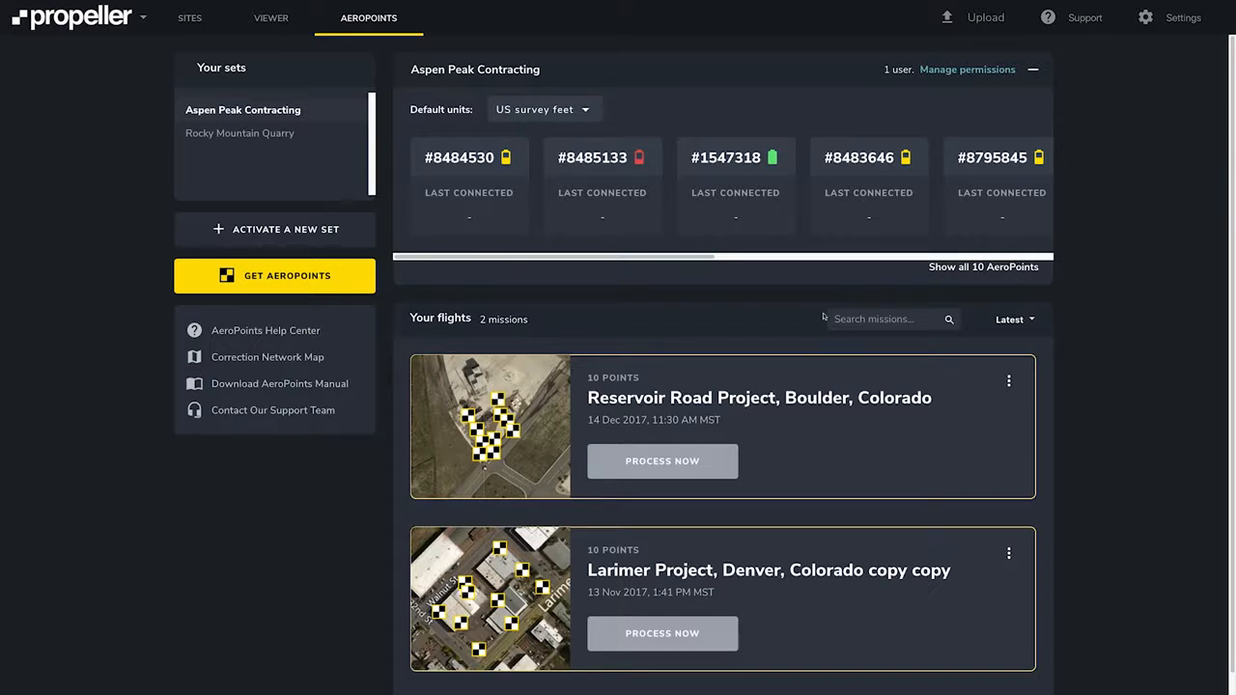
Process the duplicated Reservoir Road flight with PPP, accepting that results may be inaccurate.
{"action": "left_click", "coordinate": [704, 465]}
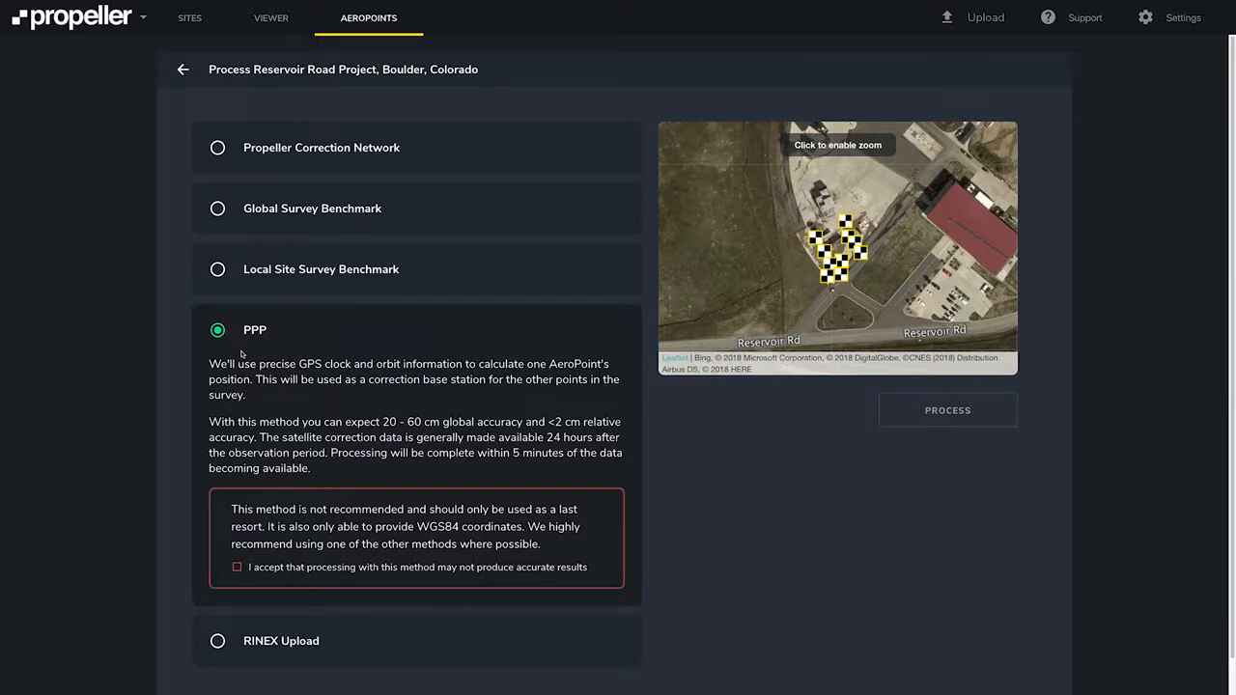
{"action": "left_click", "coordinate": [236, 569]}
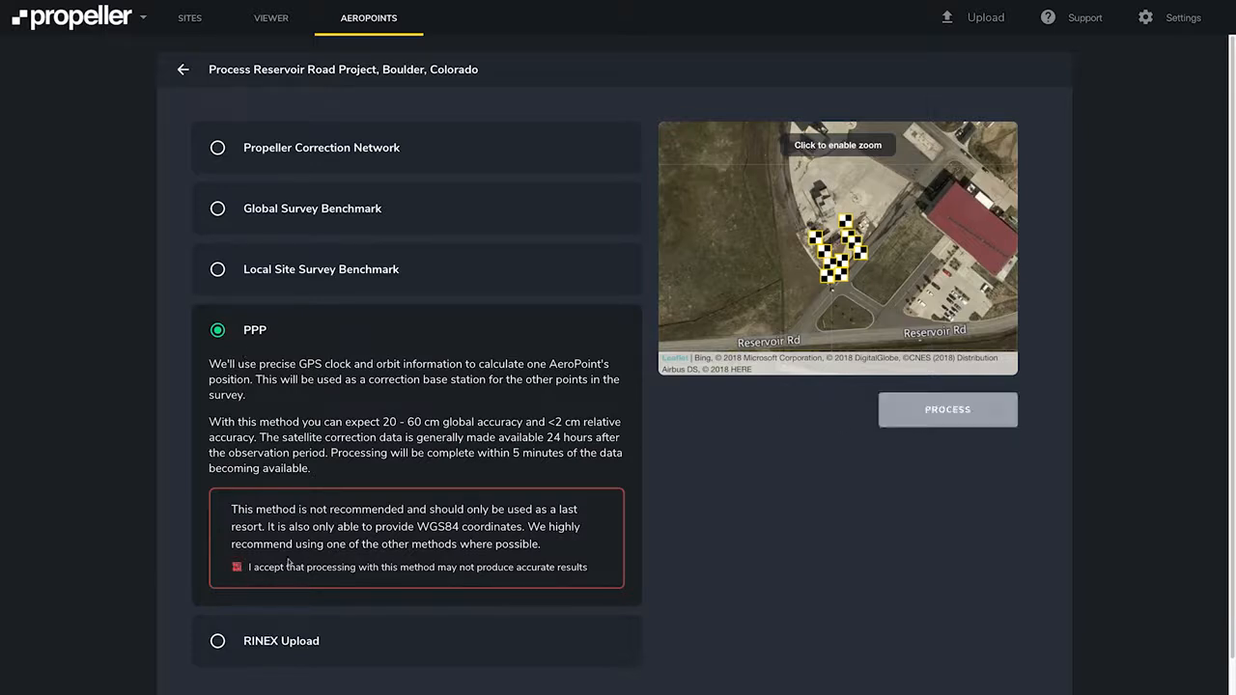
{"action": "left_click", "coordinate": [925, 411]}
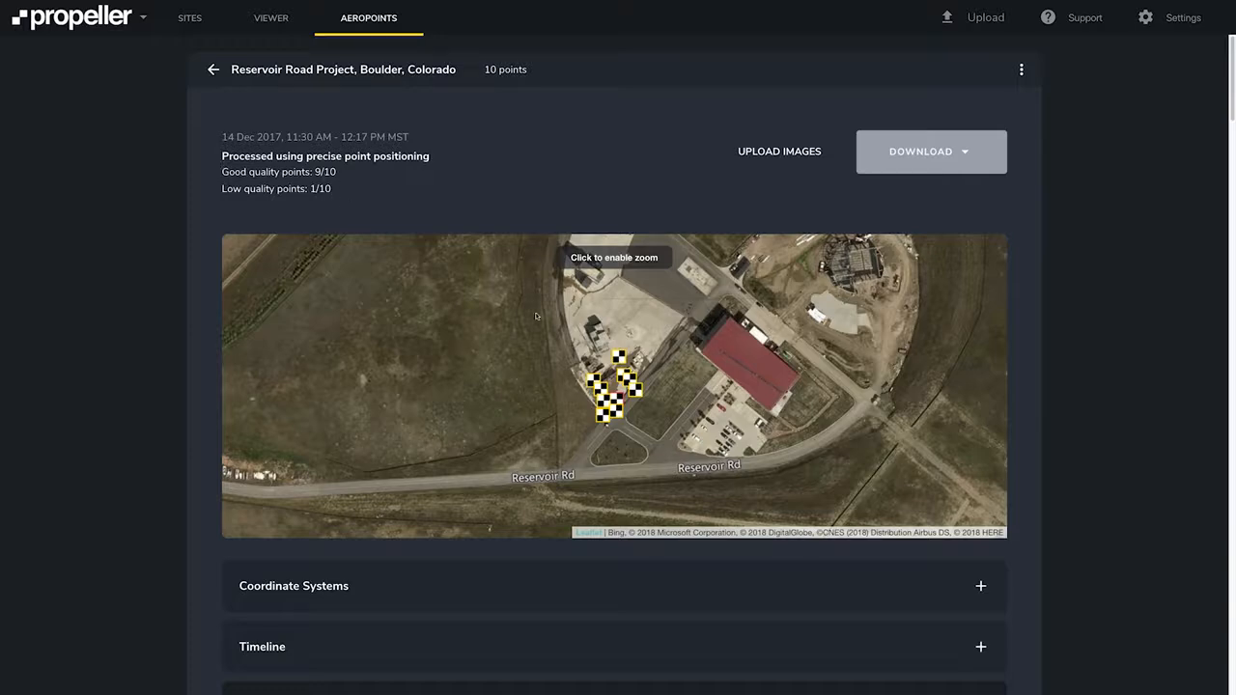
Inspect the low-quality point's details in the PPP-processed flight.
{"action": "left_click", "coordinate": [619, 388]}
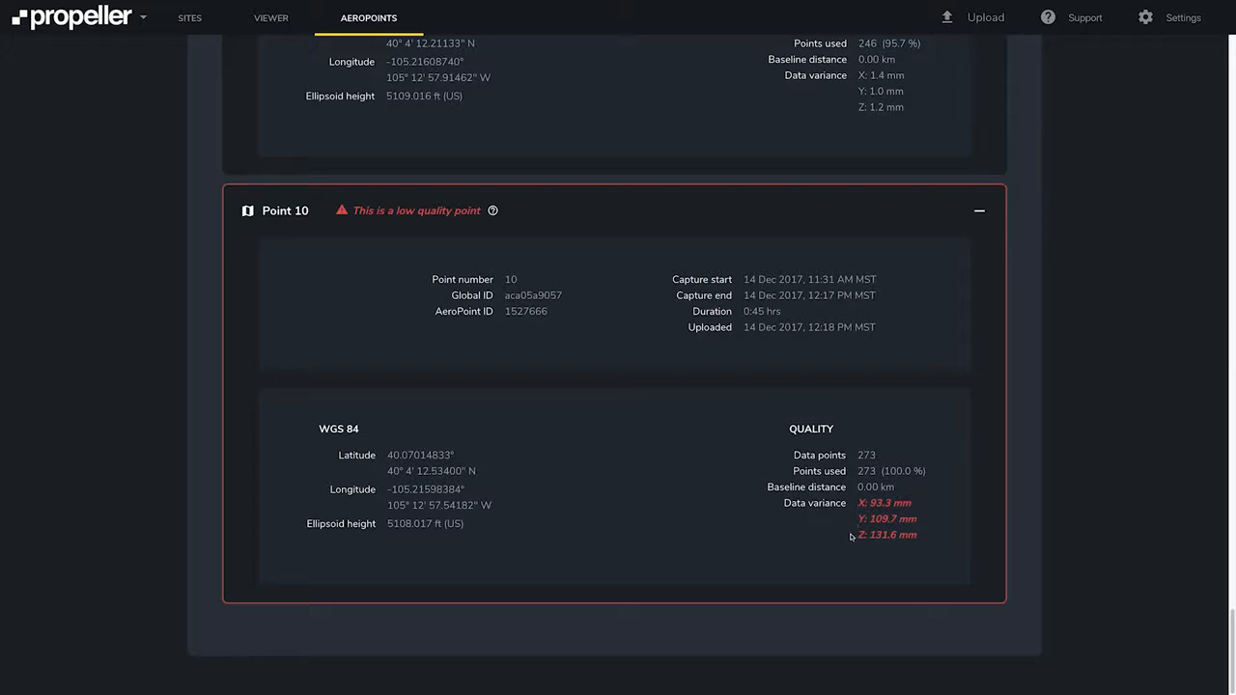
{"action": "scroll", "coordinate": [852, 538], "scroll_direction": "up", "scroll_amount": 20}
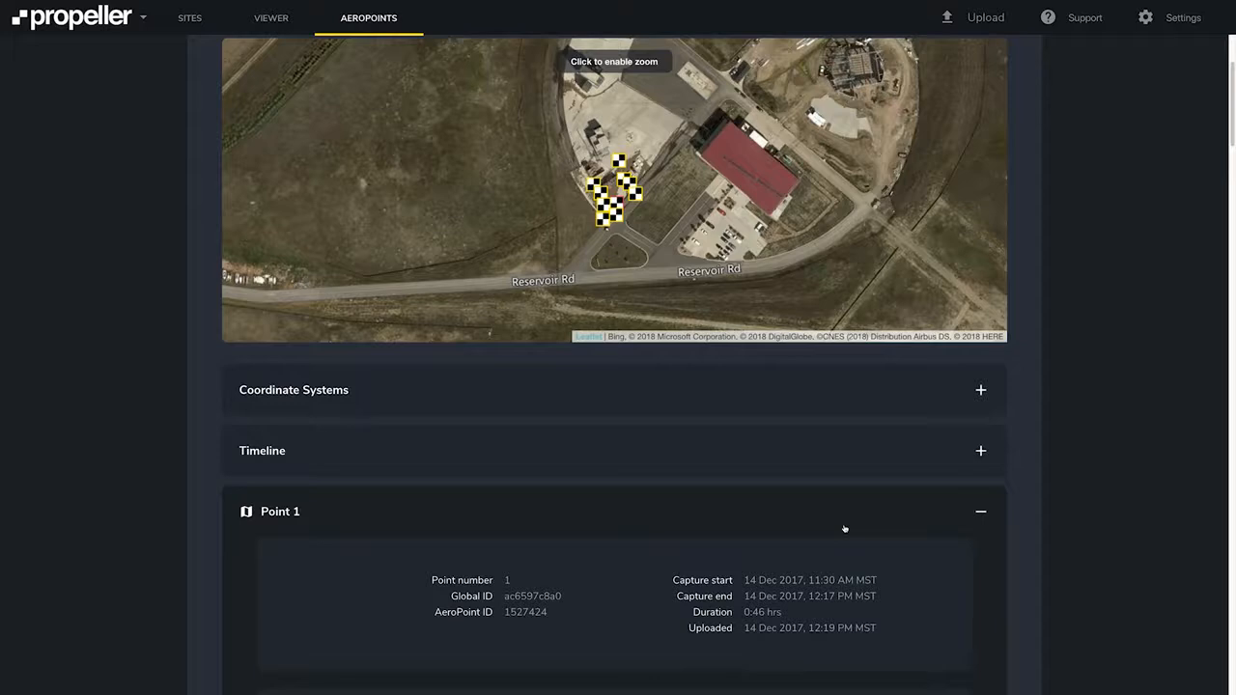
{"action": "scroll", "coordinate": [845, 530], "scroll_direction": "up", "scroll_amount": 2}
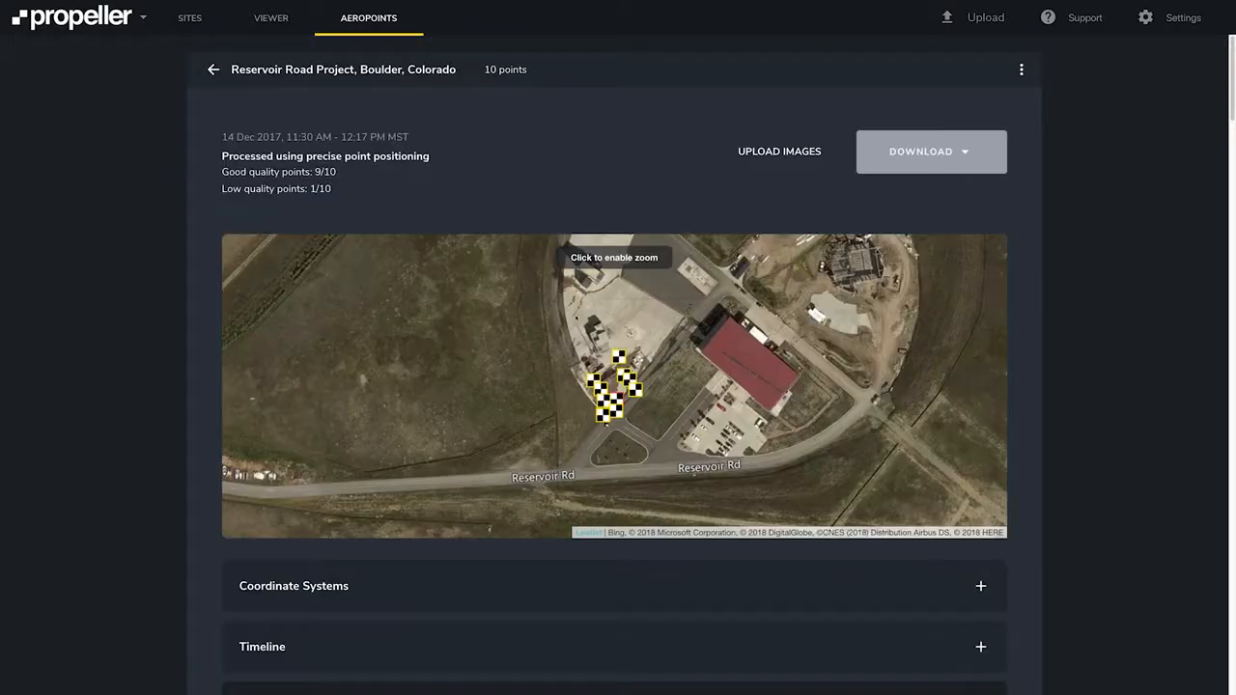
Download the flight's AeroPoint results as KML.
{"action": "left_click", "coordinate": [939, 152]}
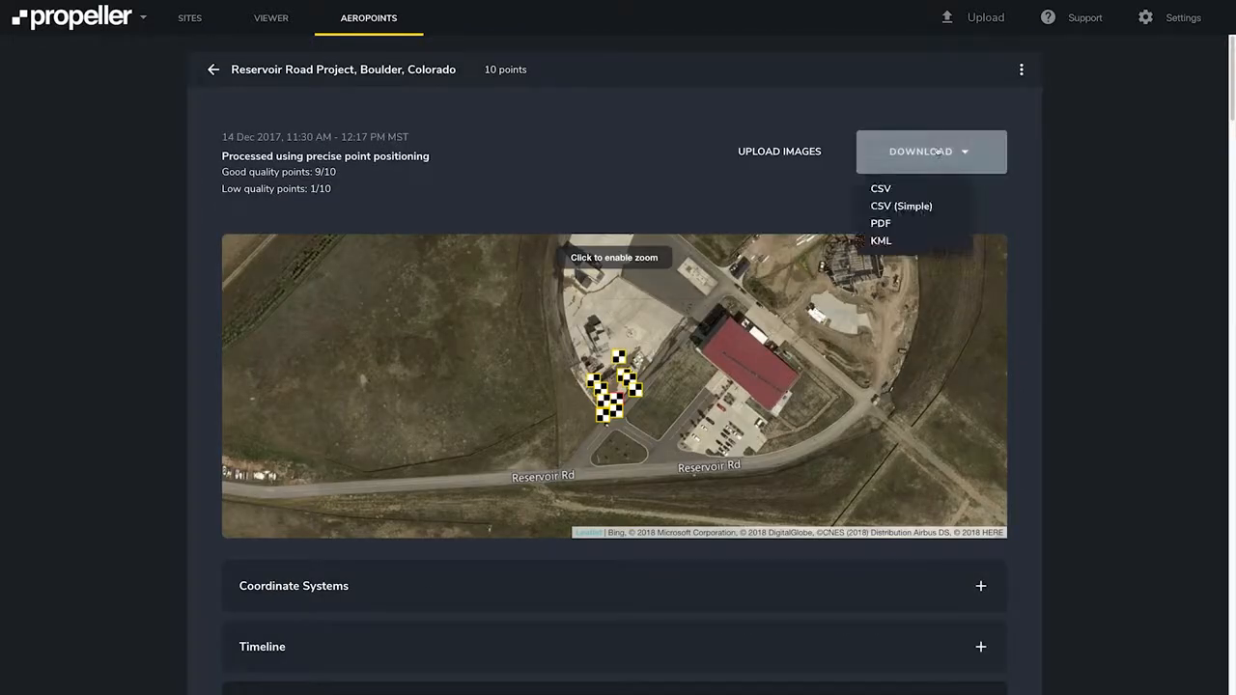
{"action": "left_click", "coordinate": [948, 243]}
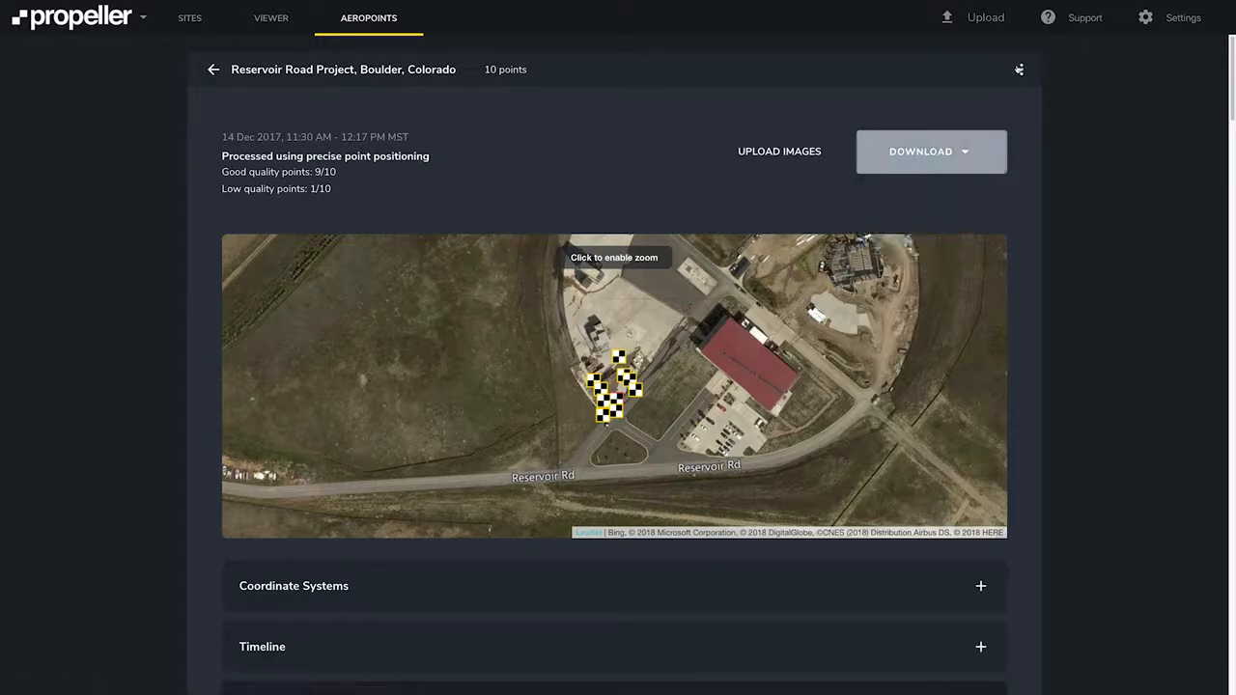
Archive the PPP-processed Reservoir Road flight.
{"action": "left_click", "coordinate": [1021, 69]}
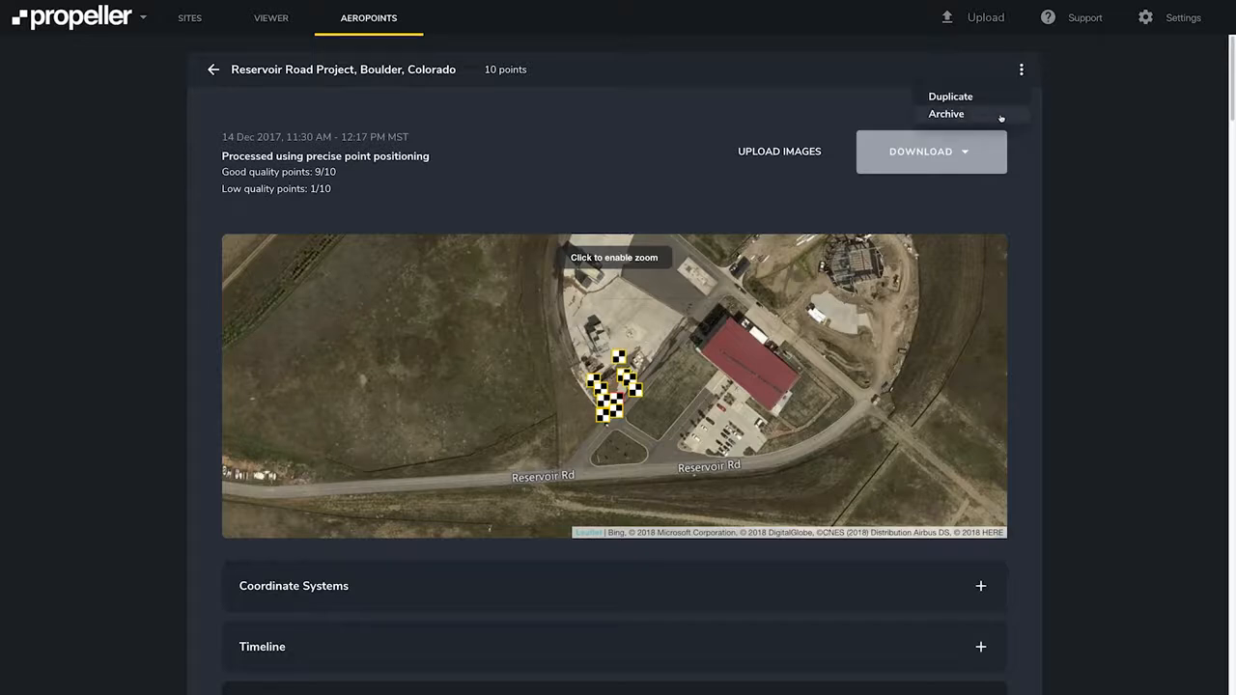
{"action": "left_click", "coordinate": [1020, 68]}
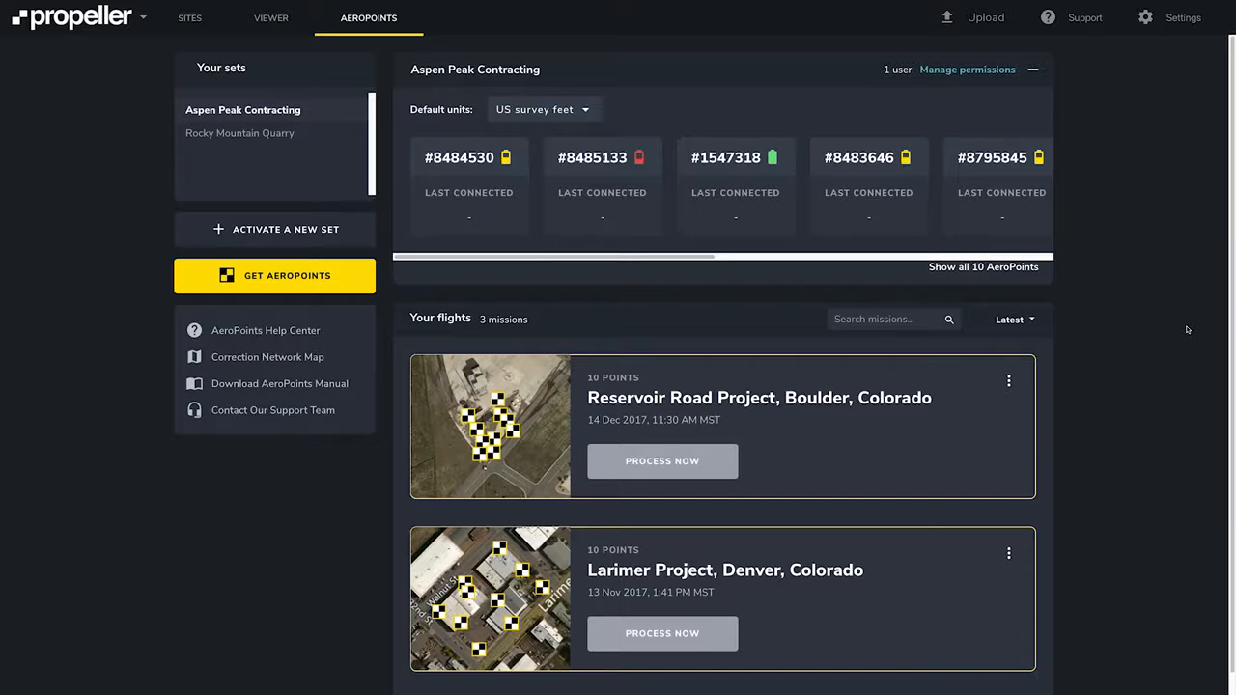
Process the Larimer Project, Denver flight with RINEX Upload, dropping in the base station's RINEX observation file.
{"action": "scroll", "coordinate": [719, 615], "scroll_direction": "down", "scroll_amount": 1}
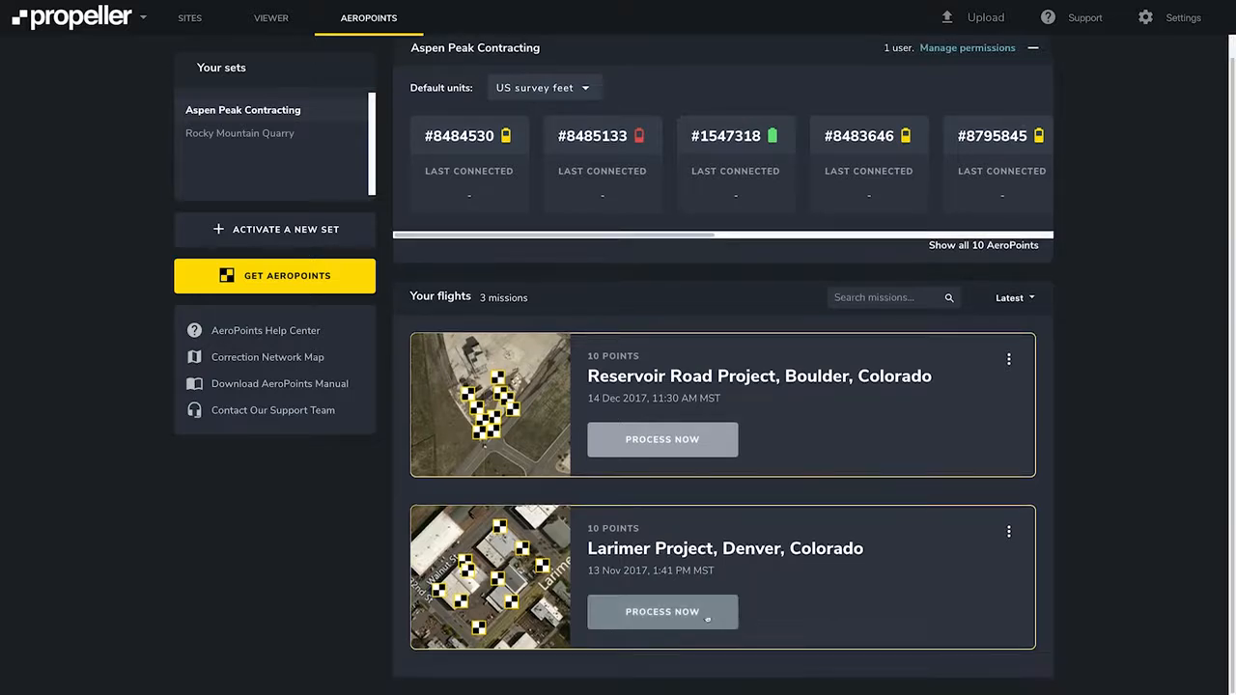
{"action": "left_click", "coordinate": [696, 615]}
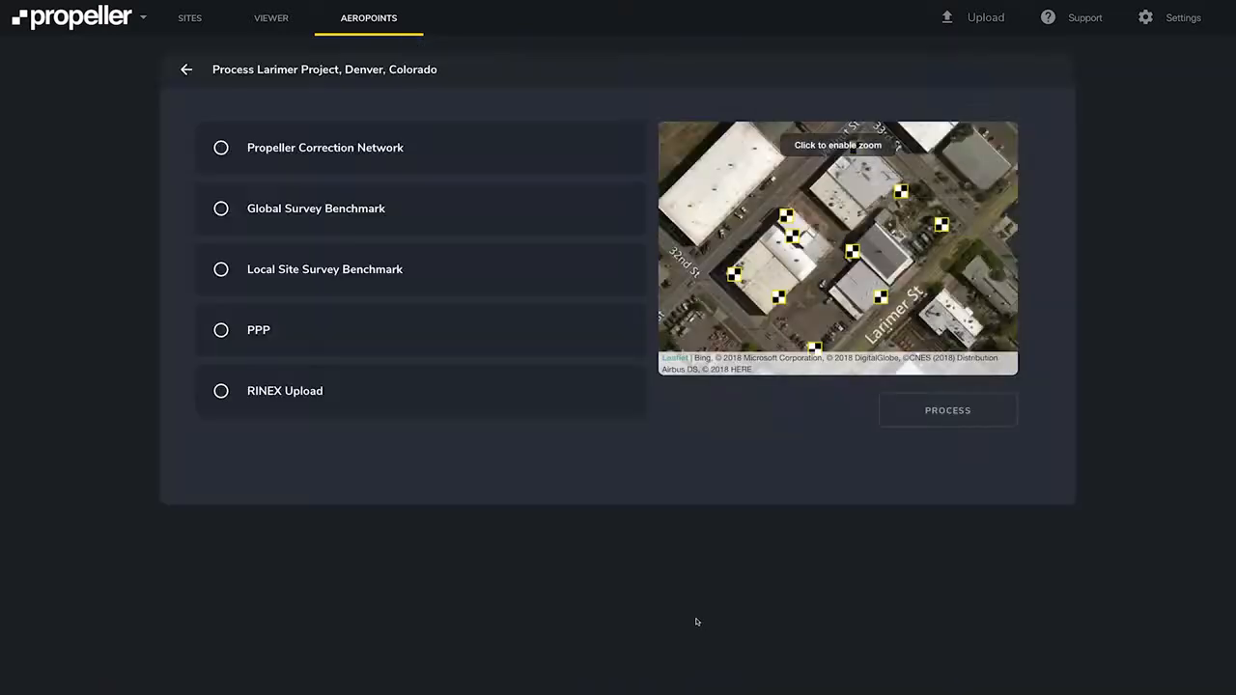
{"action": "left_click", "coordinate": [221, 392]}
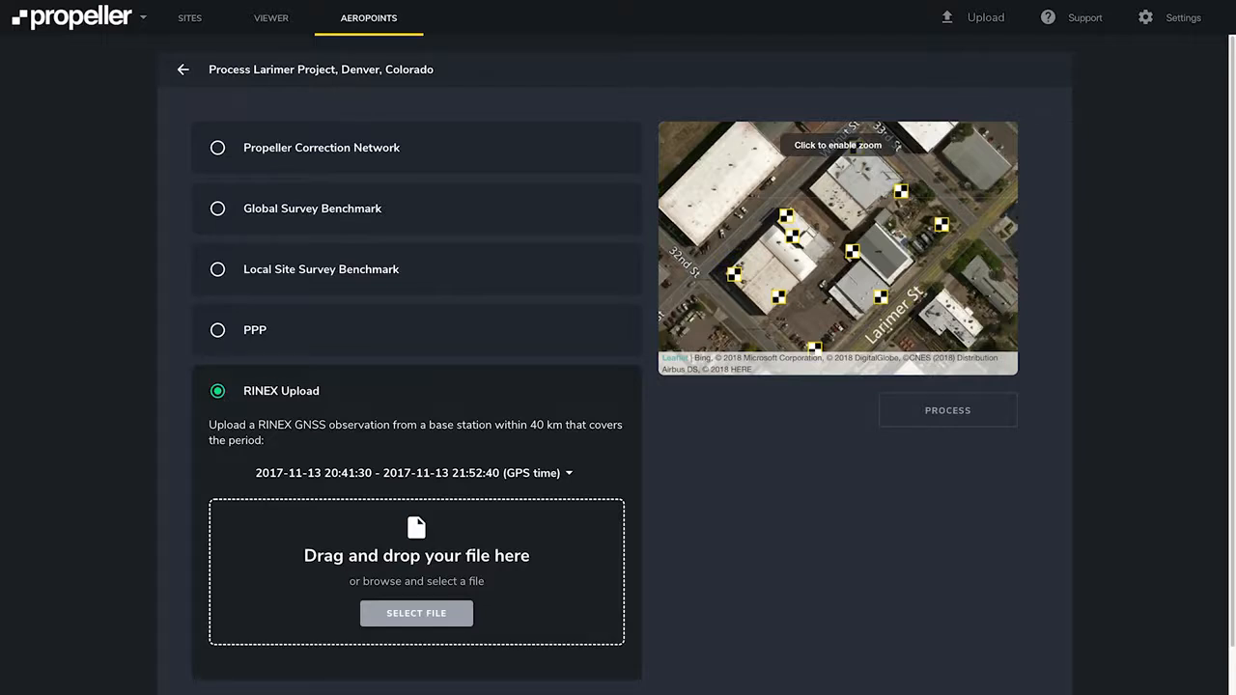
{"action": "left_click_drag", "start_coordinate": [66, 174], "coordinate": [315, 558]}
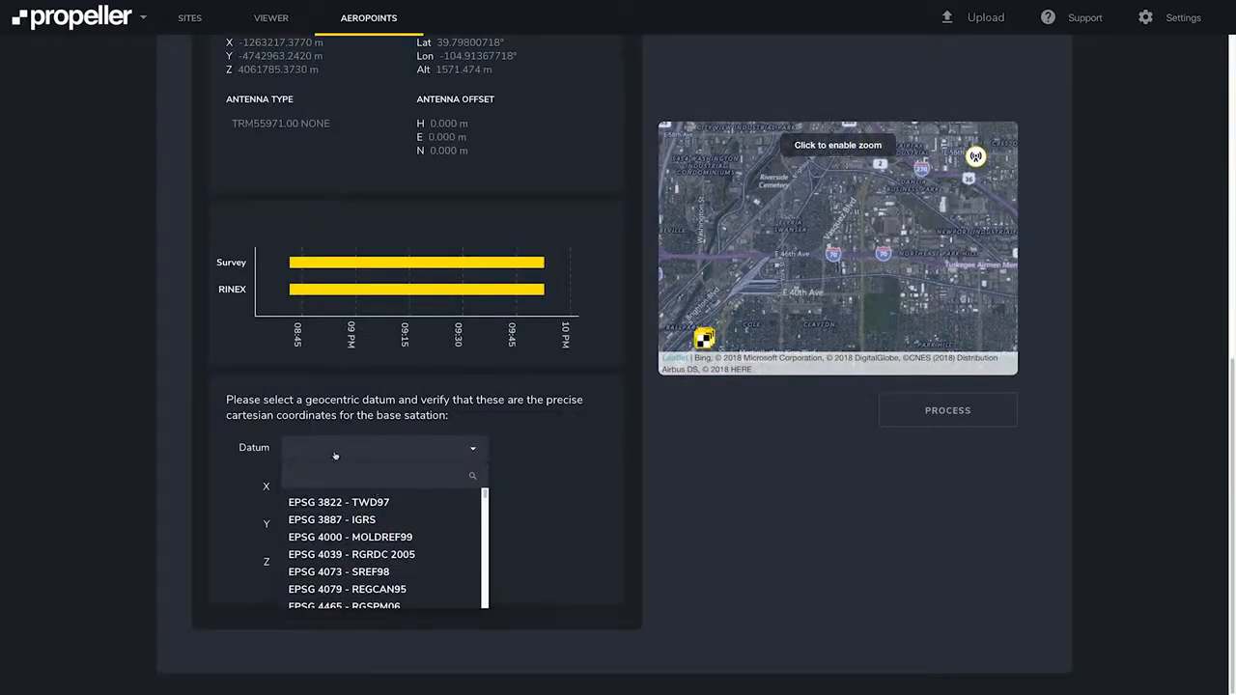
Set the base station datum to EPSG 6317 - NAD83(2011) and start processing the flight.
{"action": "type", "text": "6317"}
{"action": "left_click", "coordinate": [317, 507]}
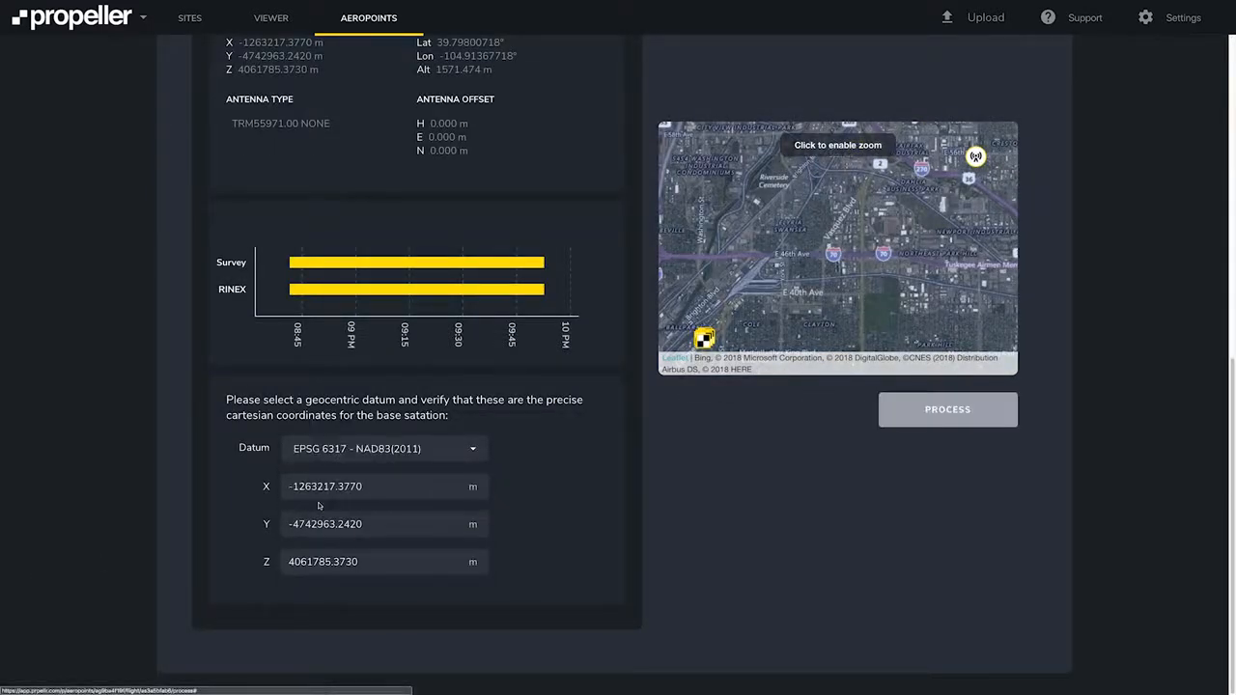
{"action": "scroll", "coordinate": [591, 472], "scroll_direction": "up", "scroll_amount": 1}
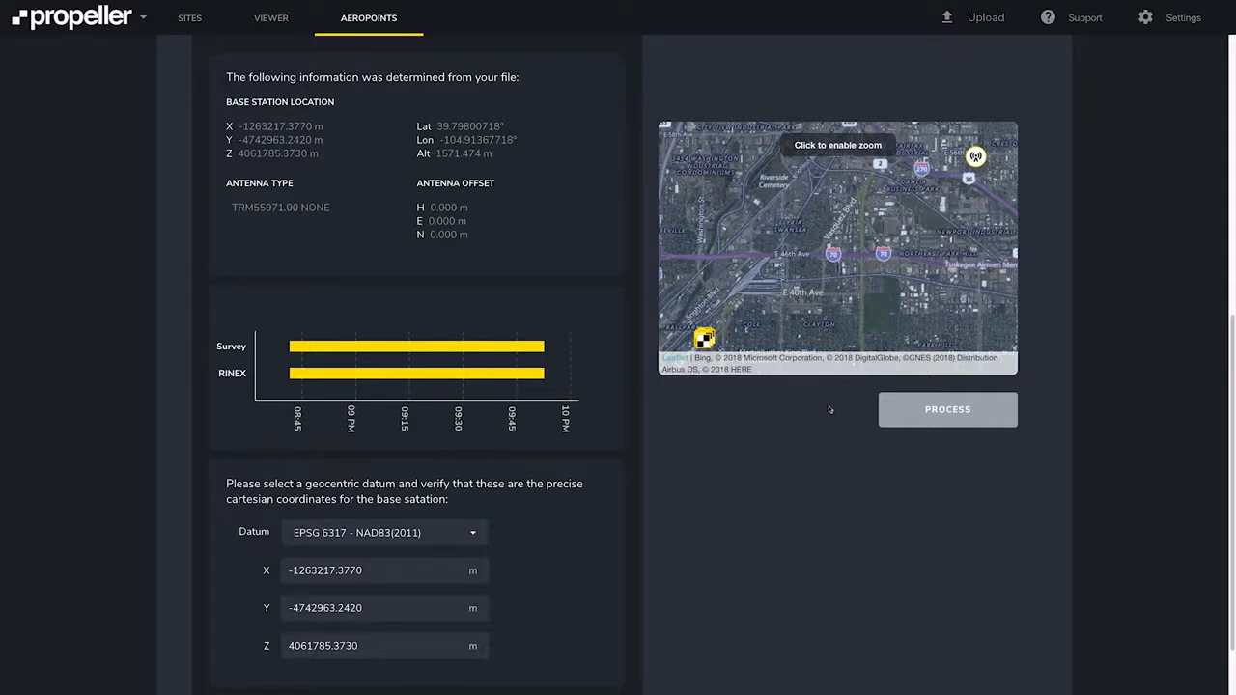
{"action": "left_click", "coordinate": [932, 417]}
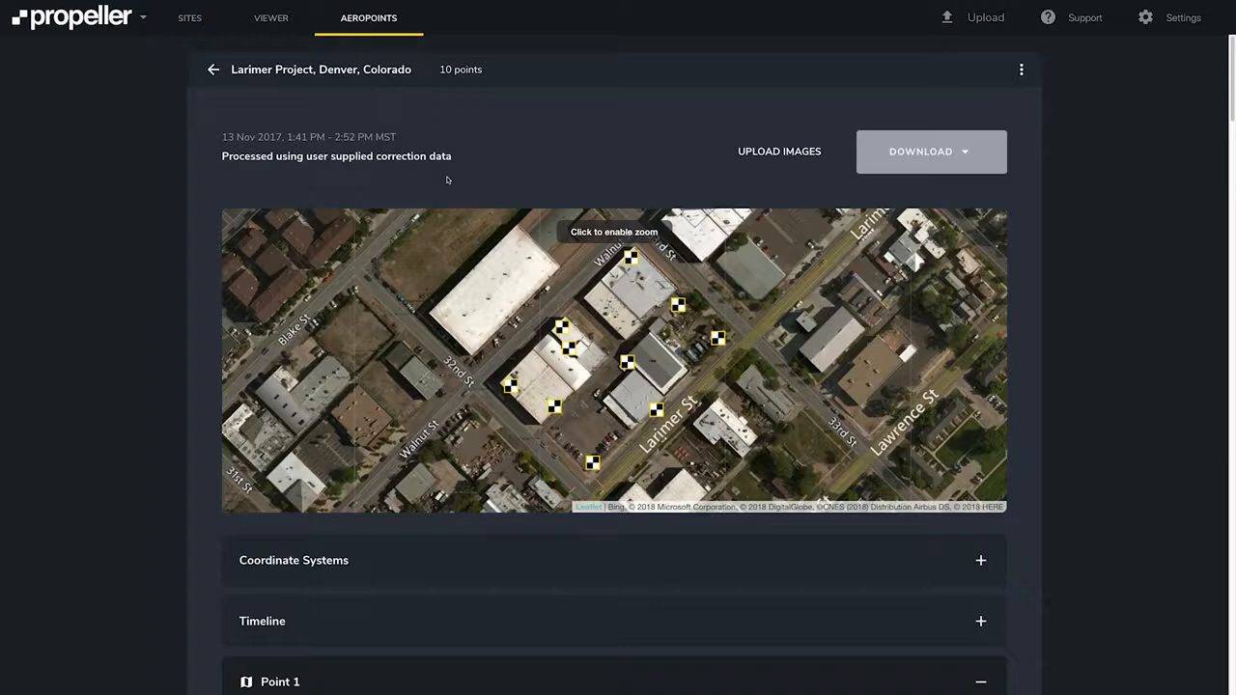
Review the processed Larimer flight's point details, coordinates and quality figures.
{"action": "scroll", "coordinate": [448, 180], "scroll_direction": "down", "scroll_amount": 2}
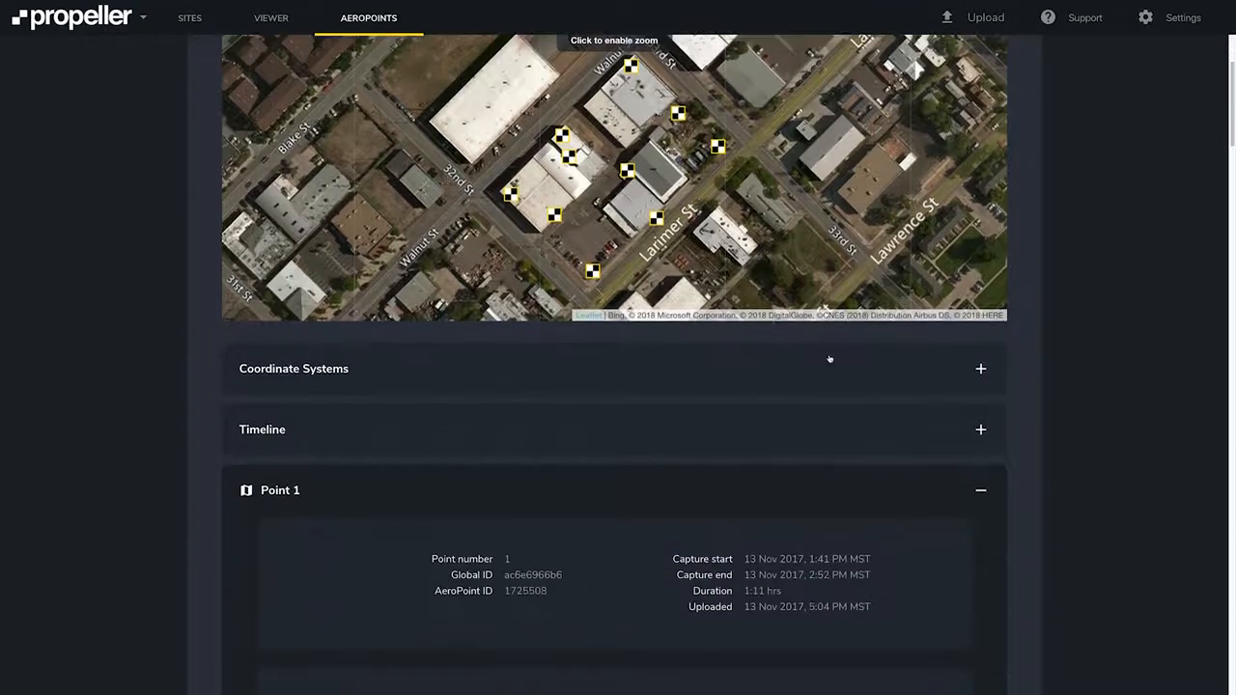
{"action": "scroll", "coordinate": [823, 372], "scroll_direction": "down", "scroll_amount": 1}
{"action": "scroll", "coordinate": [458, 522], "scroll_direction": "down", "scroll_amount": 2}
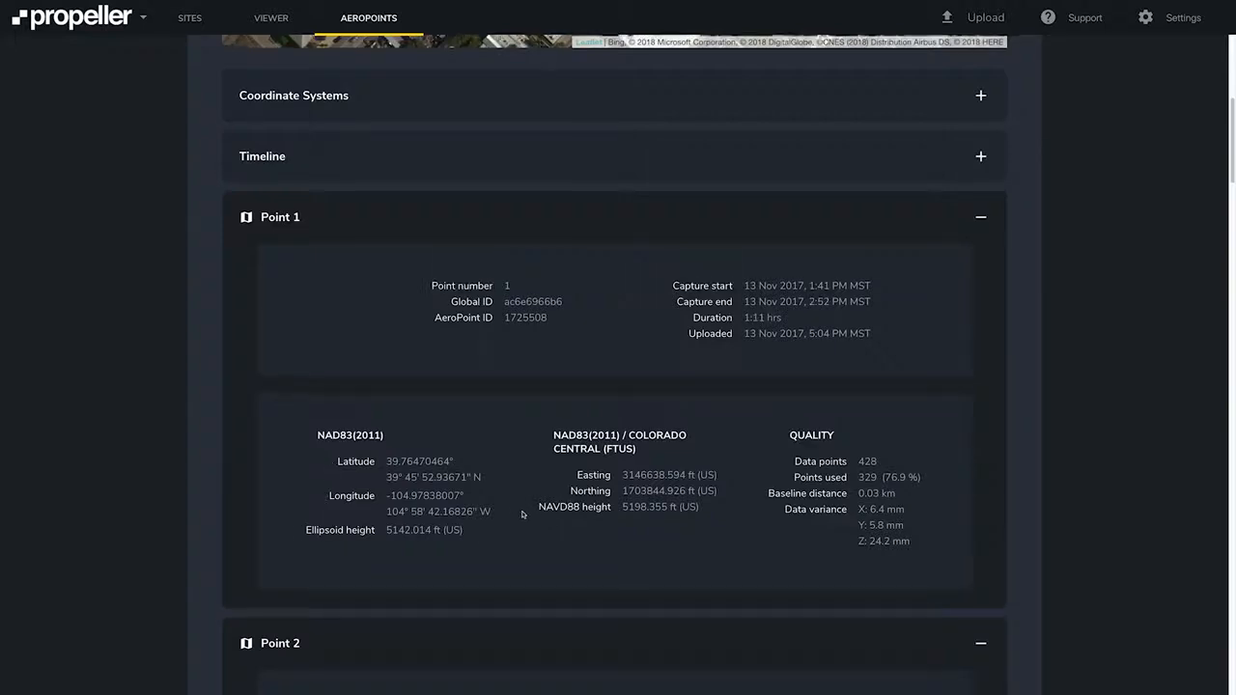
{"action": "scroll", "coordinate": [522, 514], "scroll_direction": "up", "scroll_amount": 4}
{"action": "scroll", "coordinate": [523, 514], "scroll_direction": "up", "scroll_amount": 1}
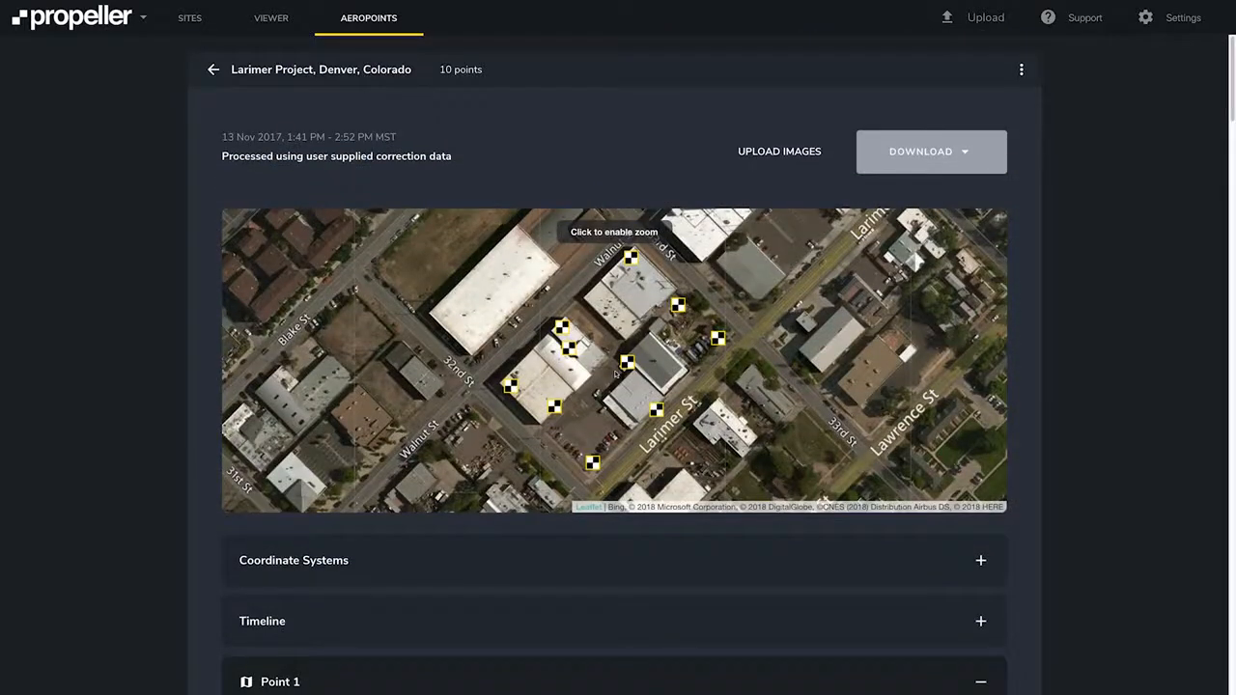
{"action": "left_click", "coordinate": [909, 152]}
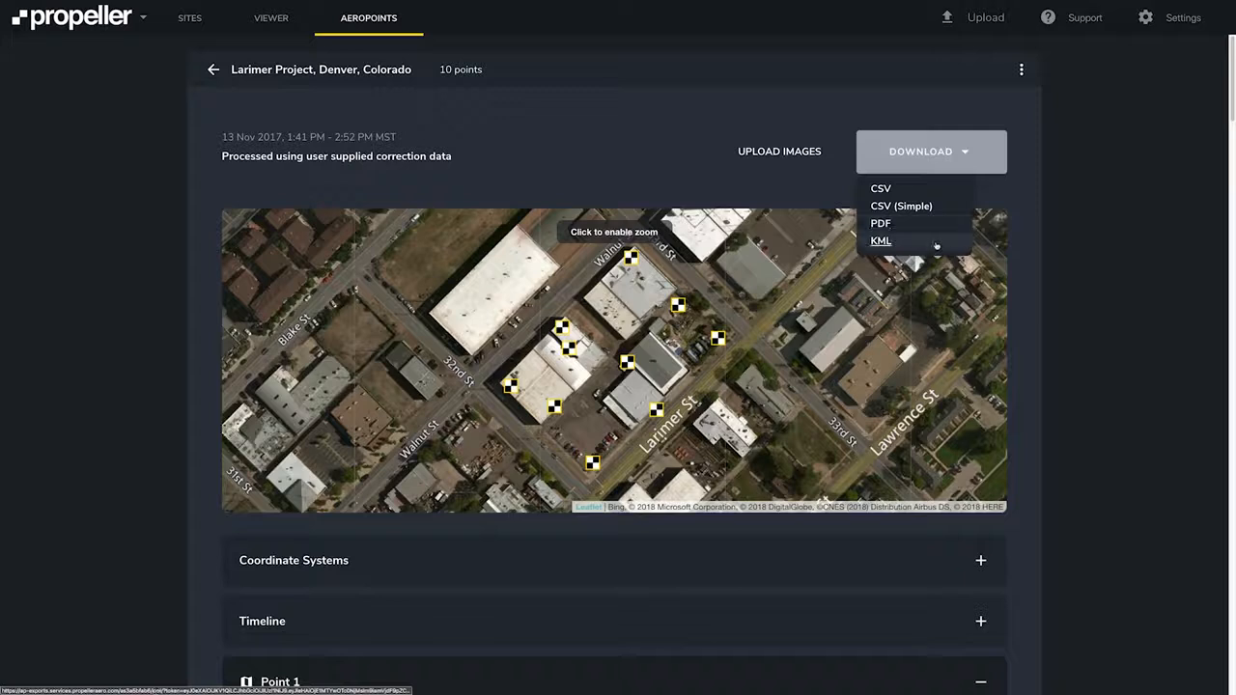
{"action": "left_click", "coordinate": [1022, 69]}
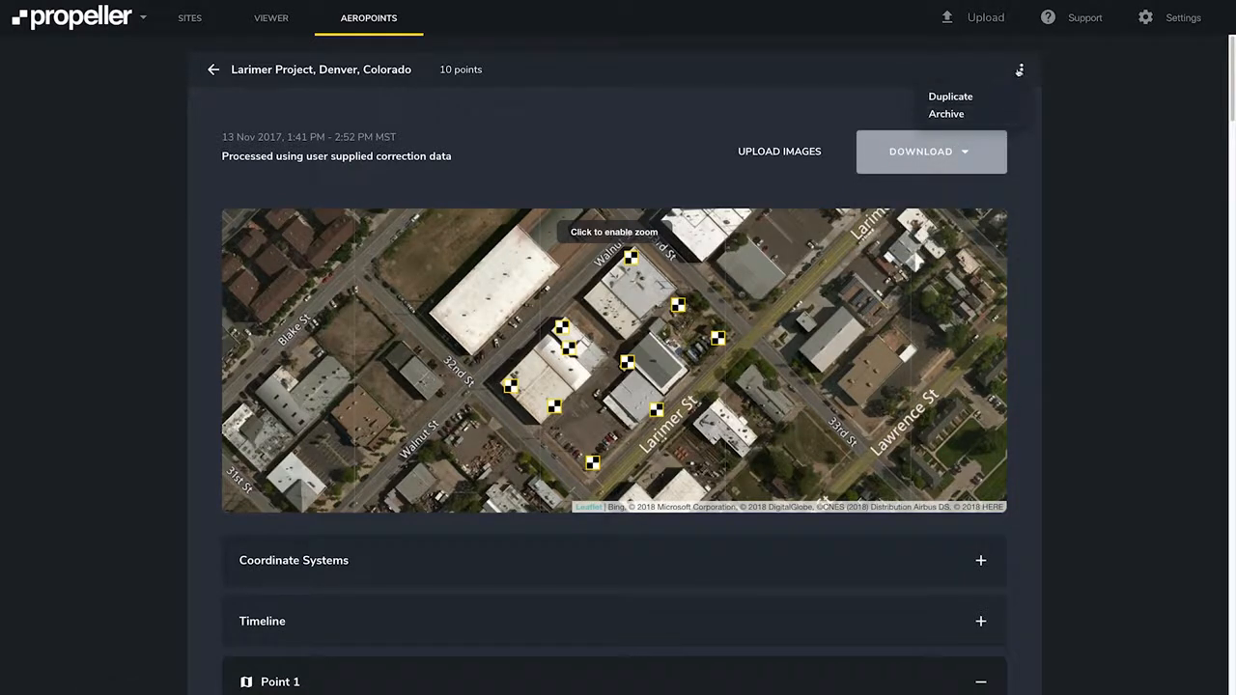
{"action": "left_click", "coordinate": [1022, 70]}
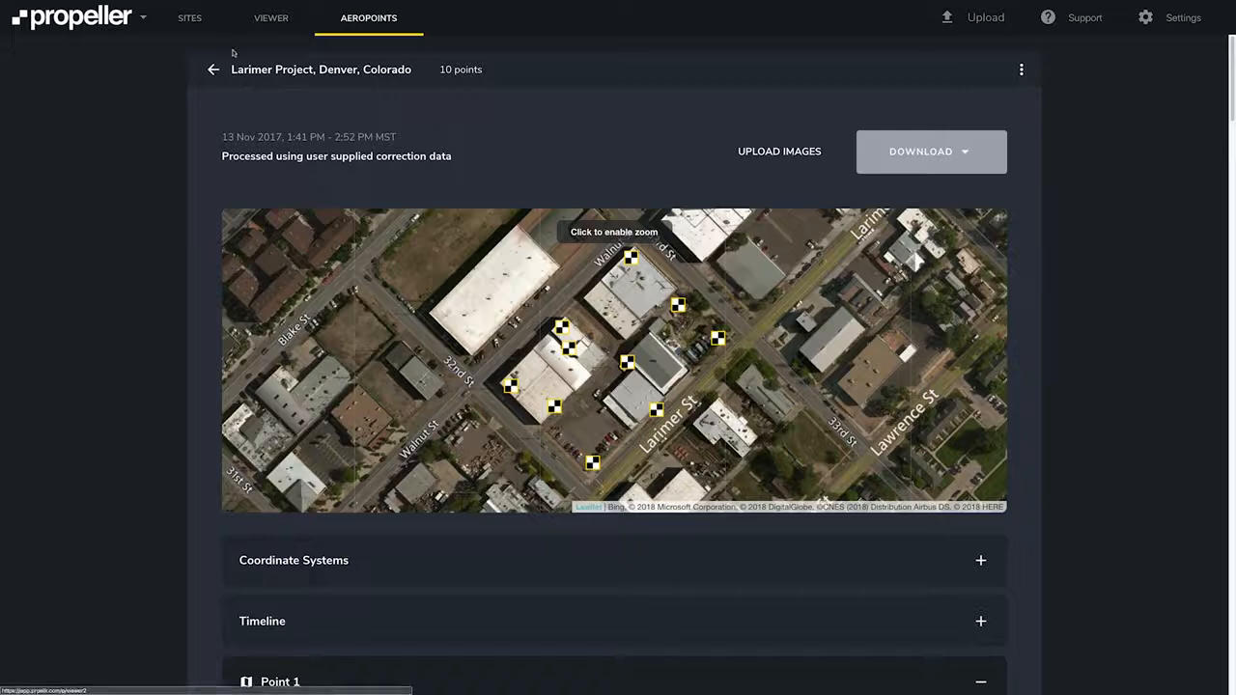